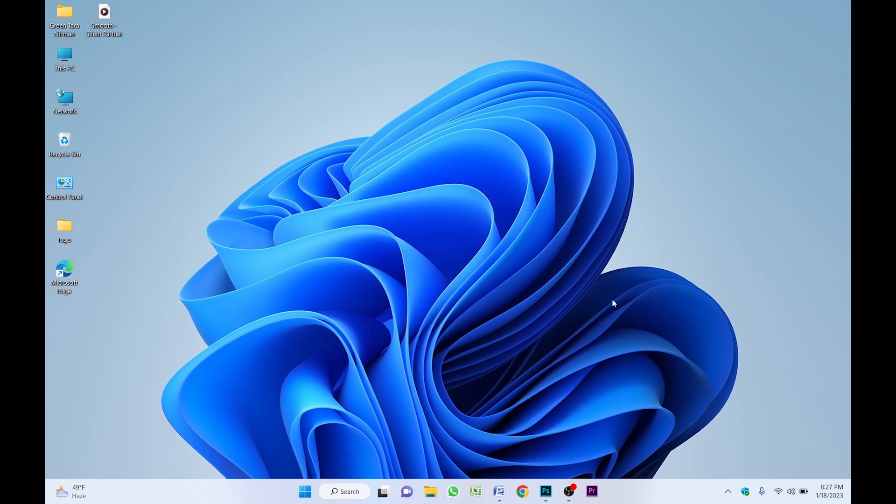
- Bring Photoshop to the front and start a new document from the File menu
click(545, 491)
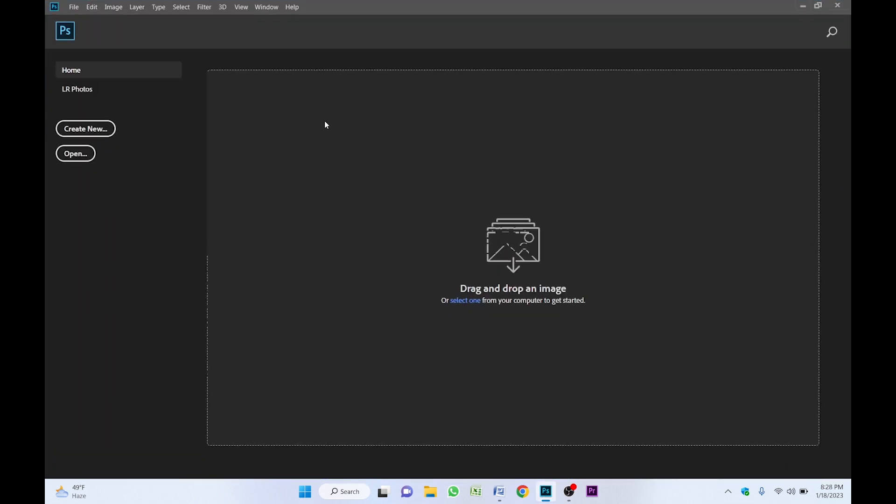
click(80, 8)
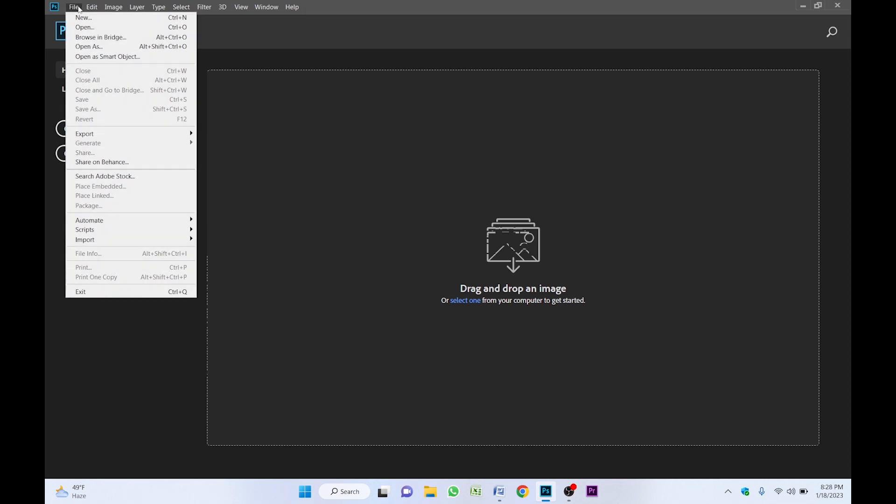
click(82, 20)
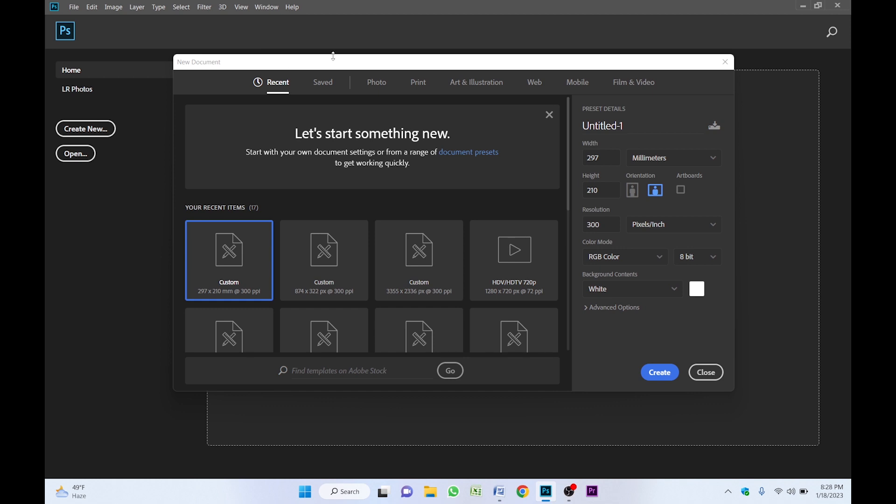
- Create an A4 landscape print document at 300 ppi with a white background
click(416, 88)
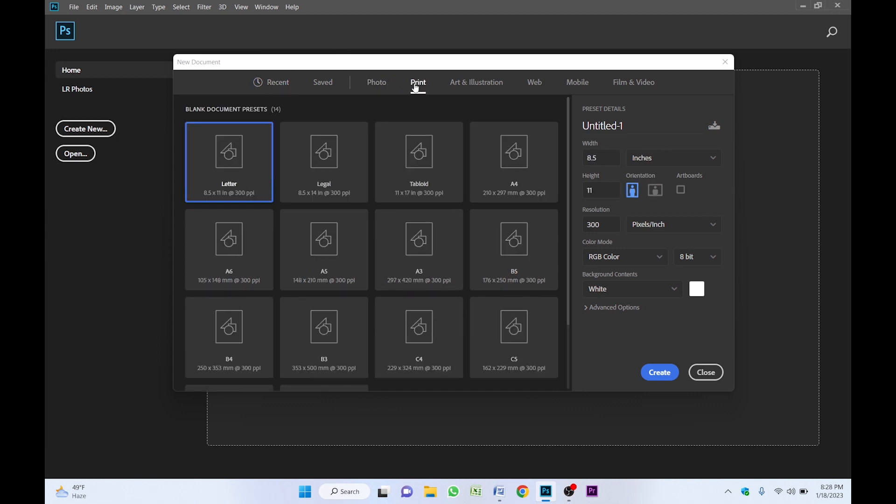
click(515, 156)
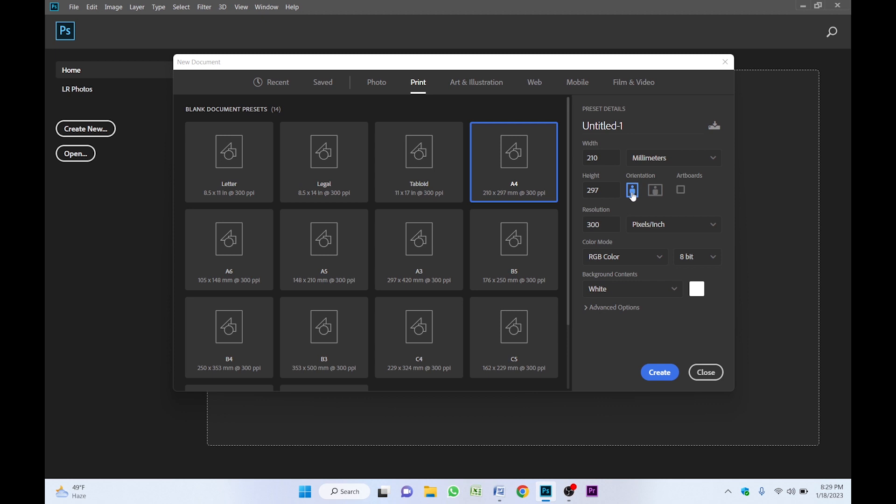
click(656, 196)
click(608, 219)
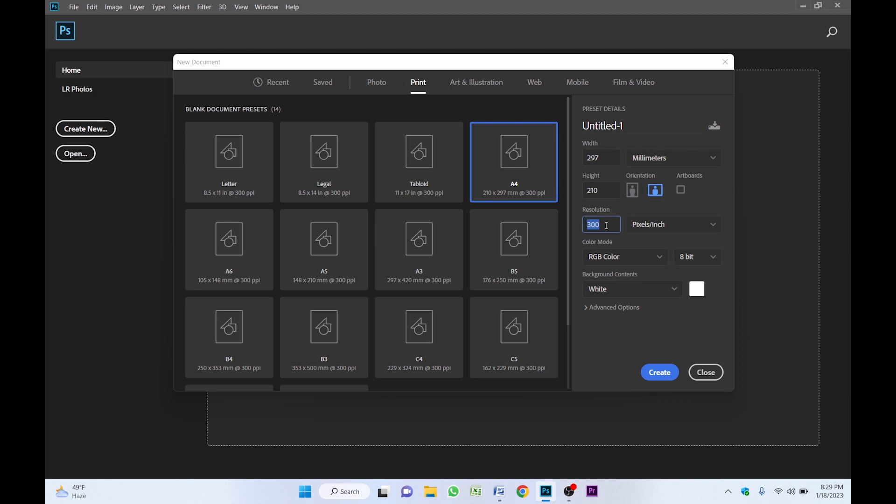
click(607, 226)
click(621, 241)
click(661, 373)
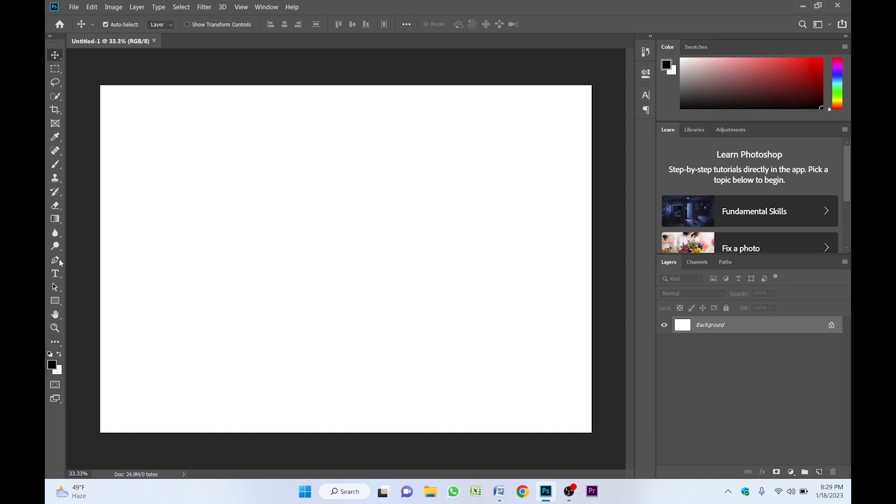
- Add a text layer near the top, scale it up, and retype it as 'नेपाल रेडक्रस सोसाइटी'
click(56, 279)
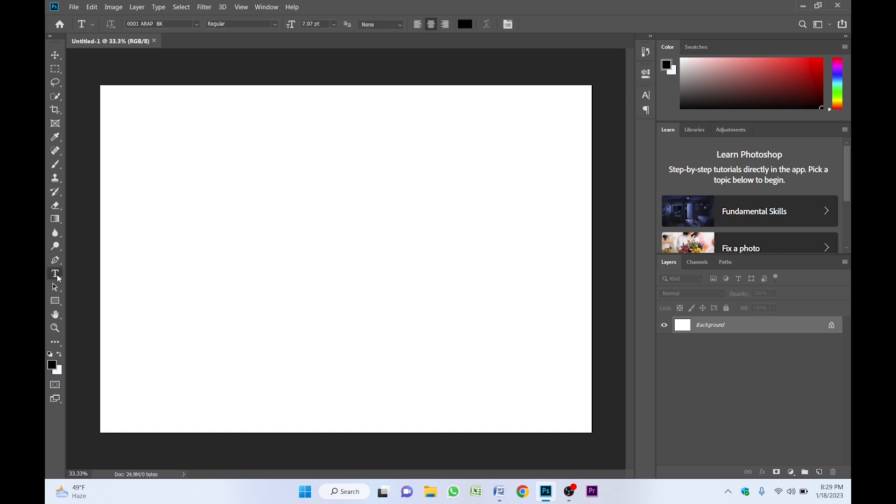
click(194, 140)
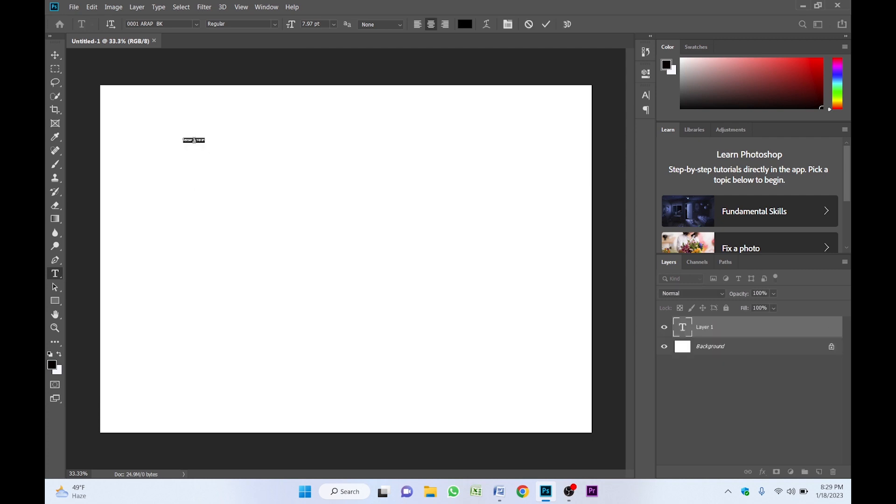
click(55, 55)
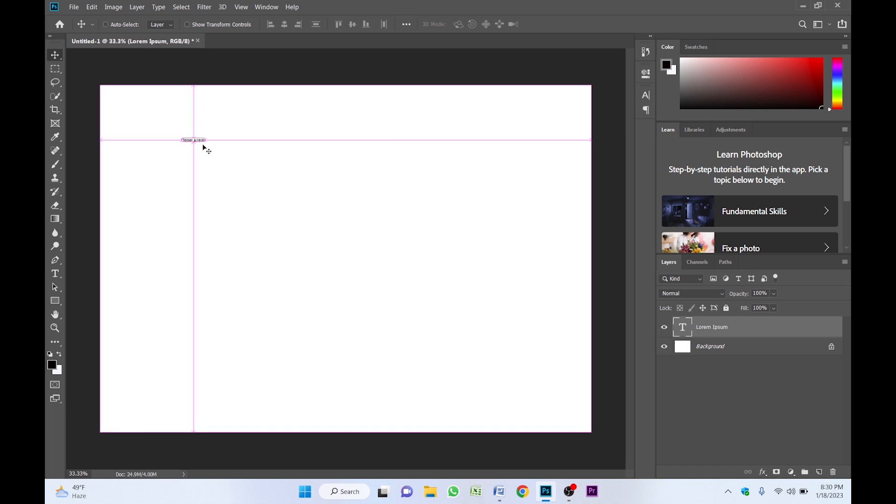
key(ctrl+t)
drag(206, 146, 379, 180)
key(Return)
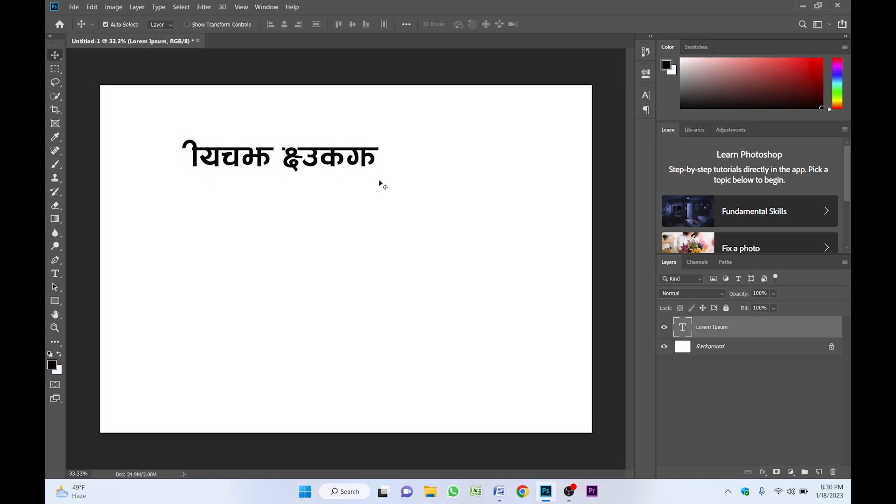
double_click(335, 166)
text(नेपाल रेड़क्रस सा)
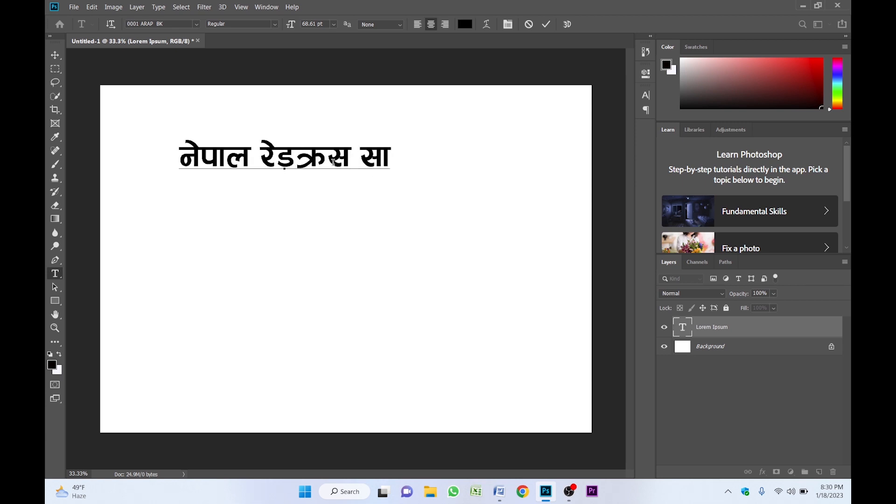
text(ेसाइटी)
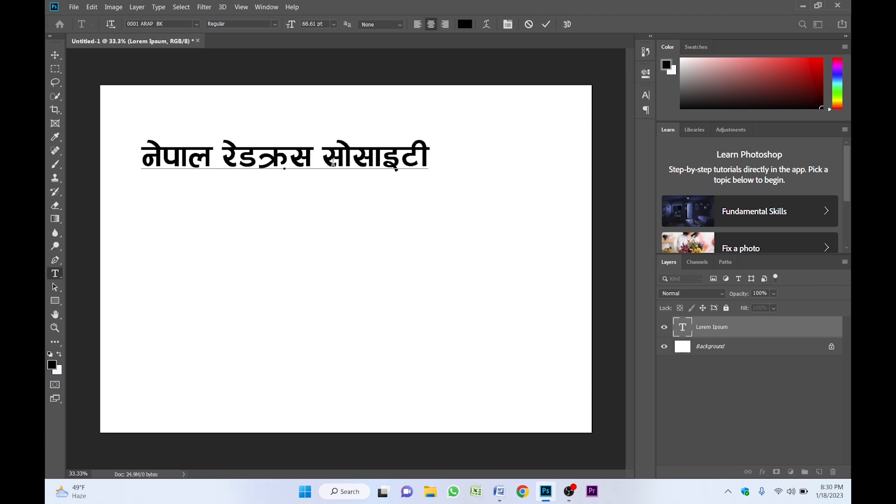
key(ctrl+Return)
- Shift the title slightly right and set its font to Ganesh Regular
key(v)
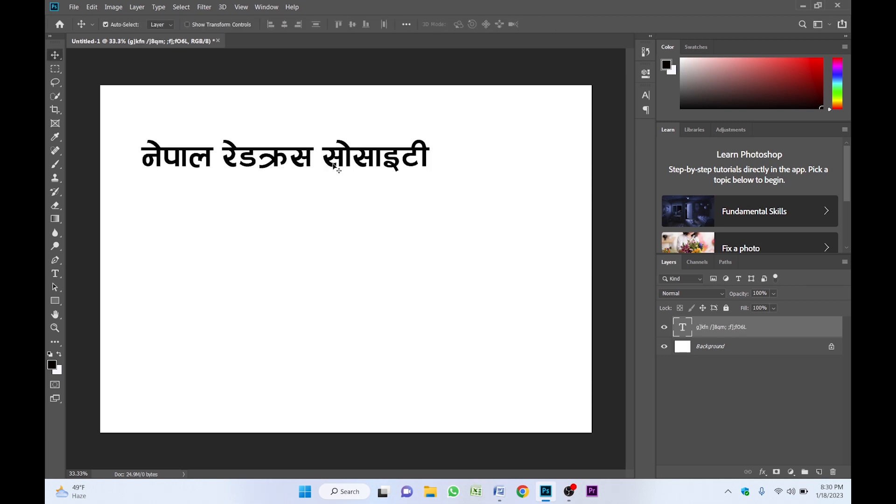
drag(333, 162, 366, 155)
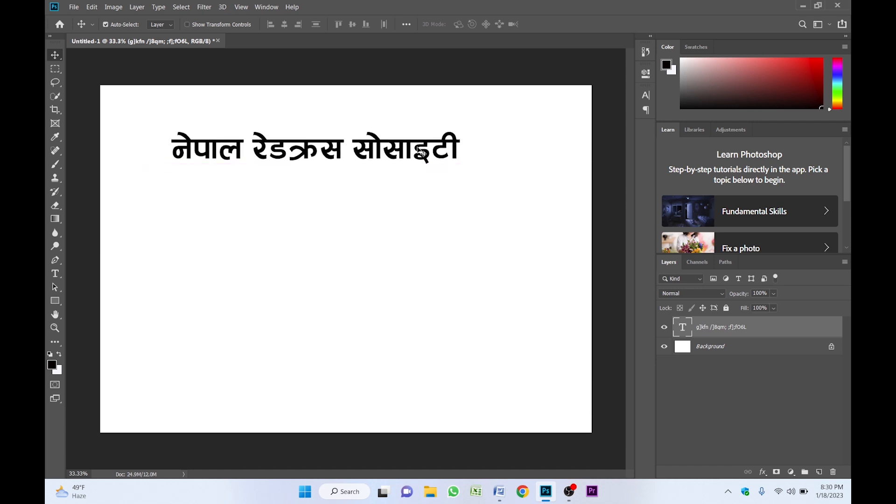
click(648, 95)
click(567, 109)
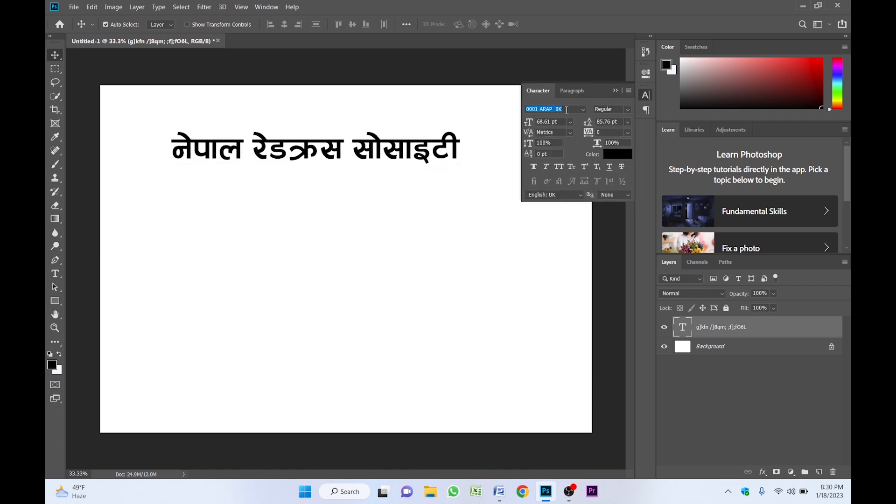
text(ganesh)
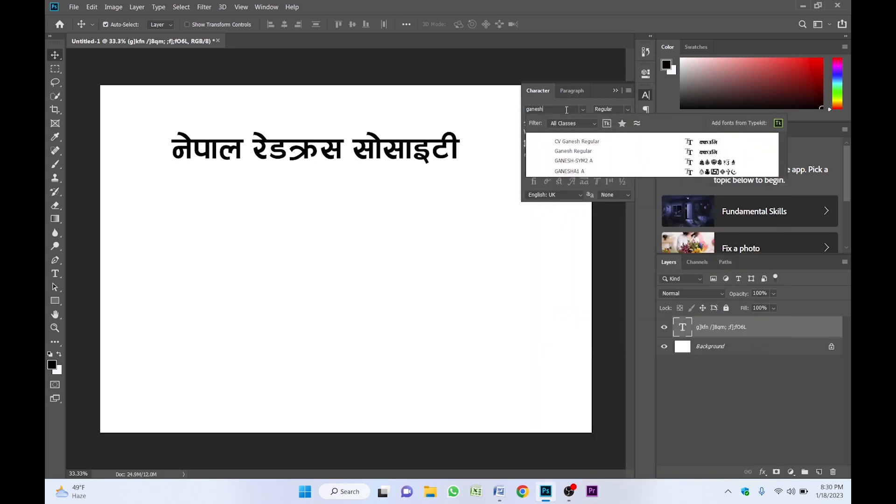
click(591, 153)
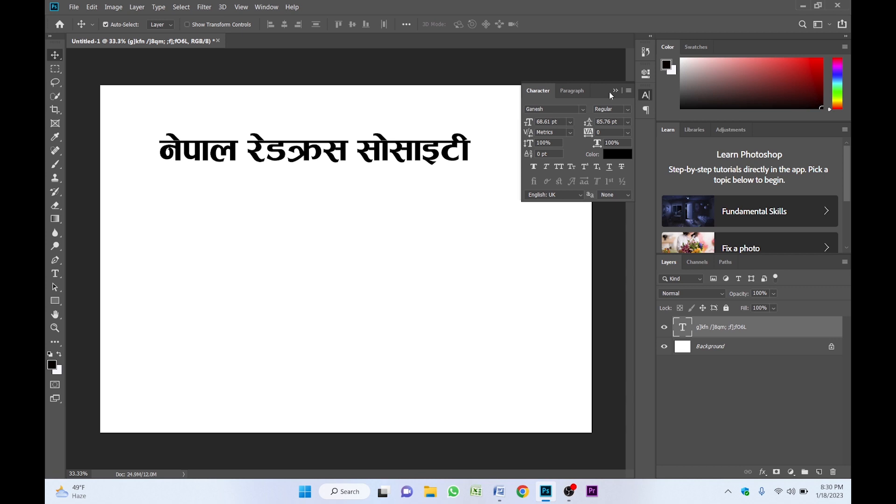
click(615, 91)
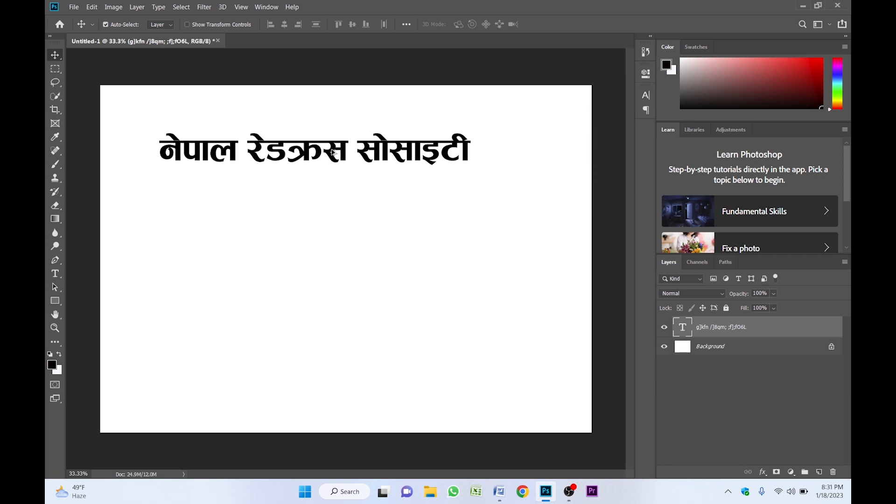
- Duplicate the title below, shrink it to about half, and retype it as 'पुरानो झागाझोली उपशाखा, सिन्धुली', centred
drag(331, 150, 343, 203)
key(ctrl)
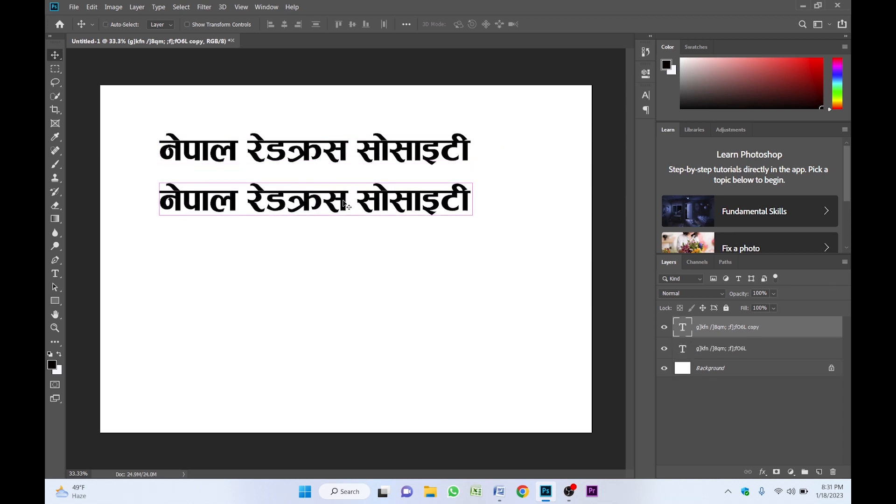
key(ctrl+t)
drag(472, 216, 319, 200)
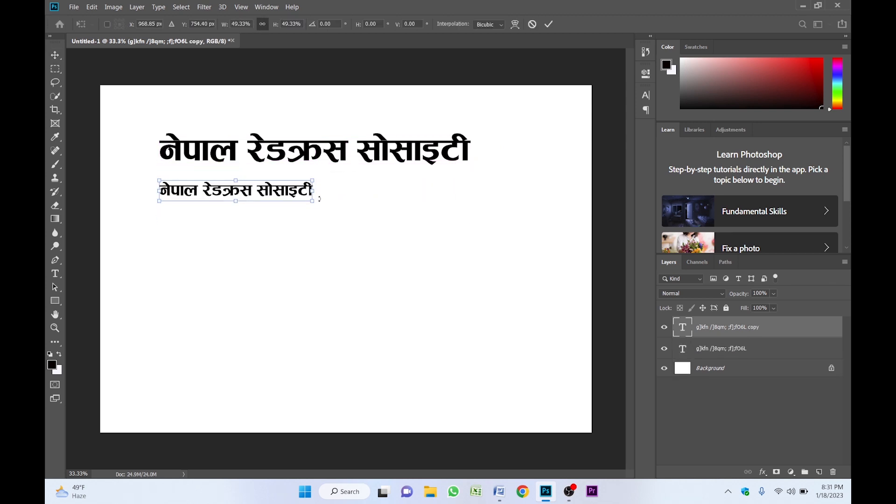
key(Return)
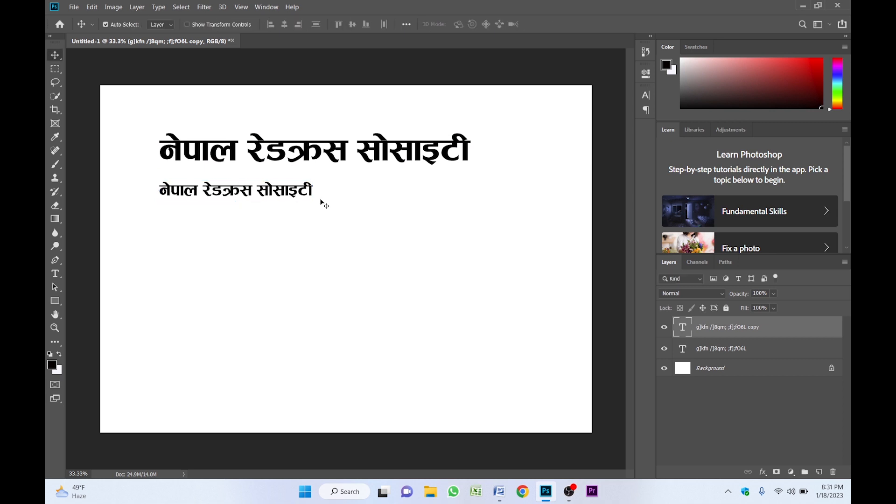
double_click(257, 193)
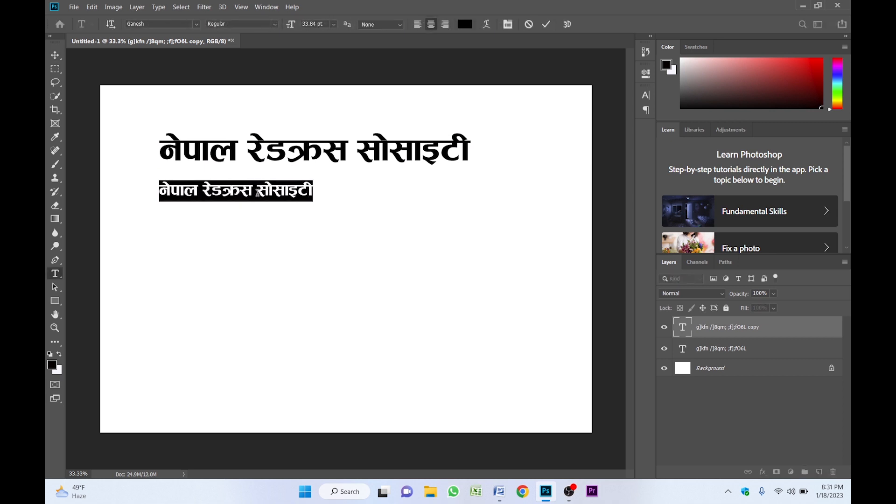
text(पुरानो झागाझोली उ)
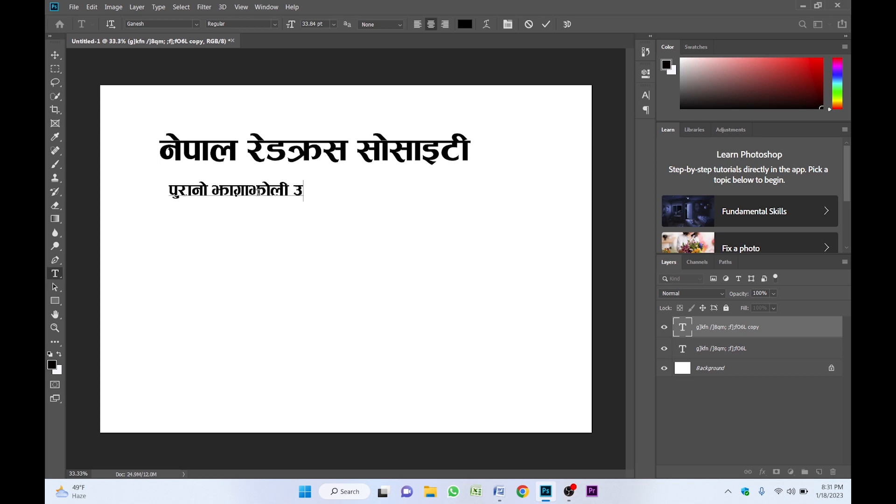
key(BackSpace)
key(BackSpace)
text(, उपशाखा, सिन्धुली)
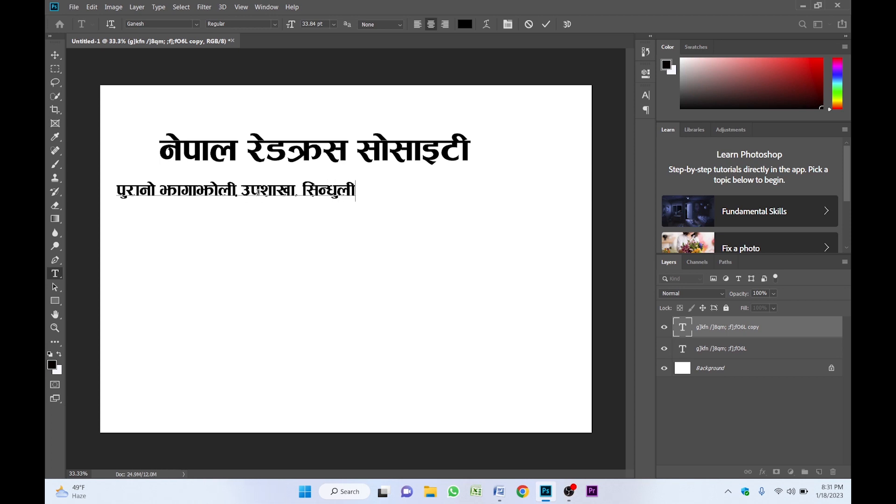
key(ctrl+Return)
key(v)
drag(253, 188, 330, 184)
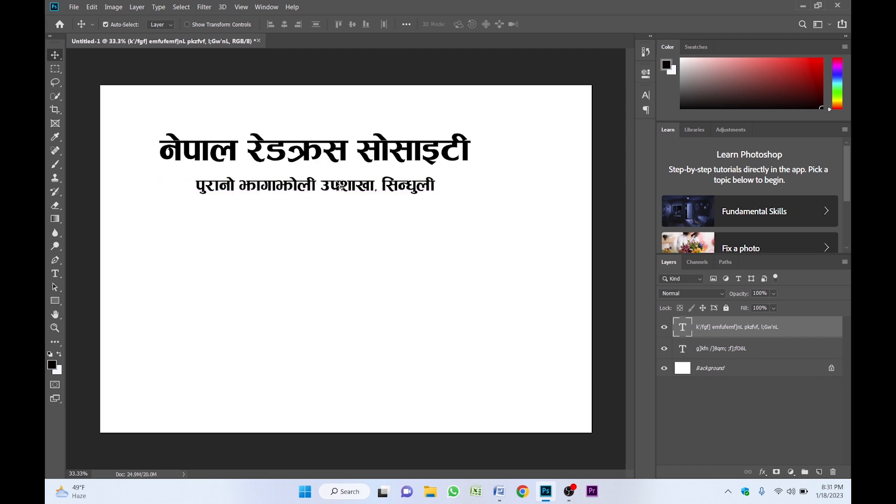
- Set the subtitle to Aakriti Bold at 30 pt
click(651, 95)
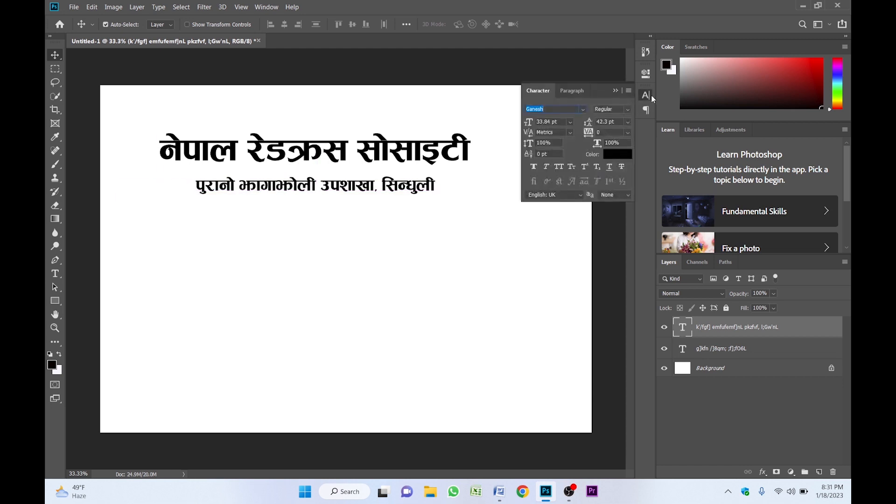
click(562, 112)
text(aakriti)
key(Return)
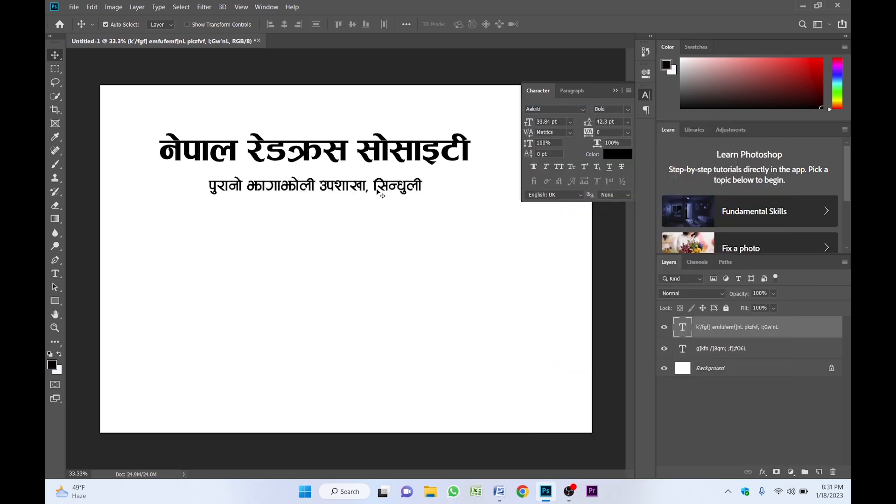
drag(378, 191, 380, 192)
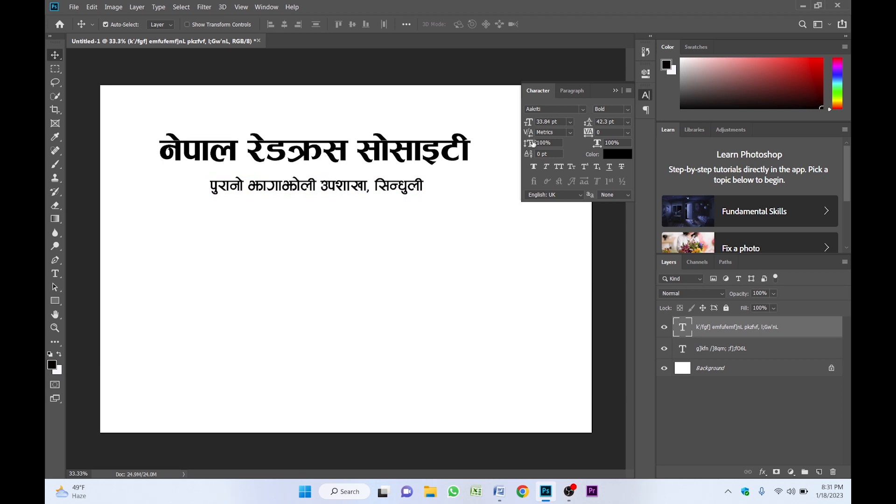
double_click(543, 122)
text(30)
key(Return)
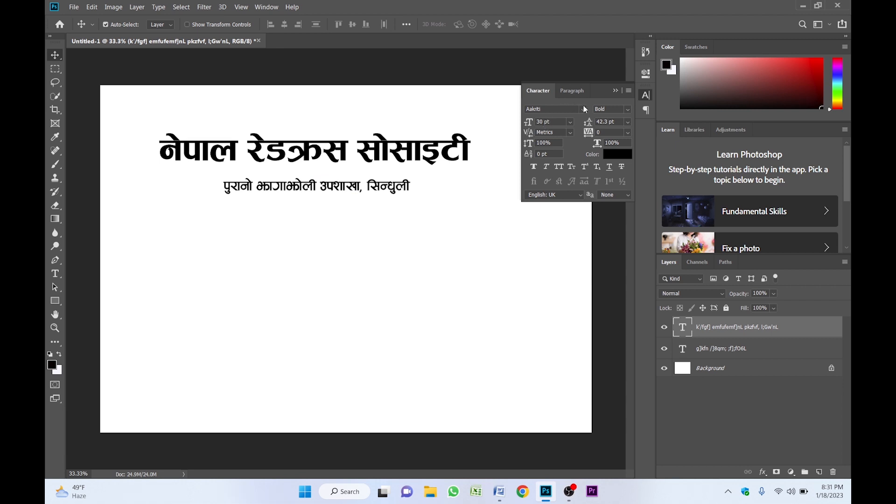
- Set the main title's font size to 70 pt
click(324, 153)
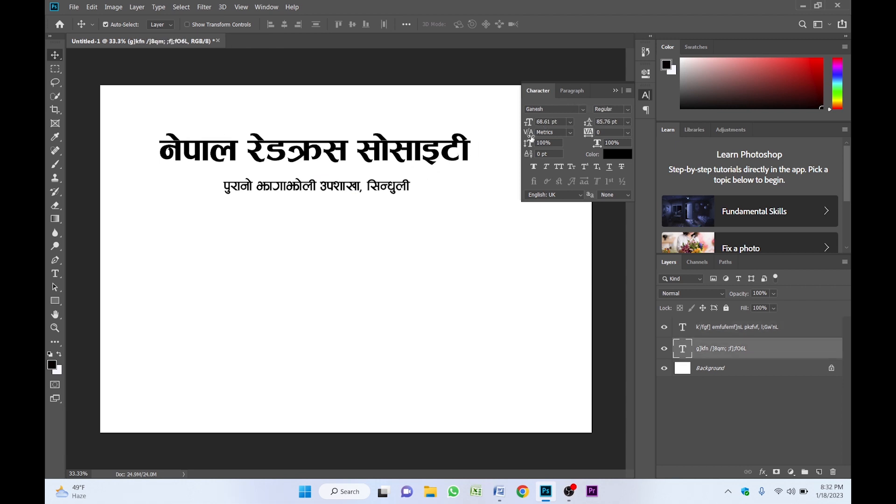
click(543, 122)
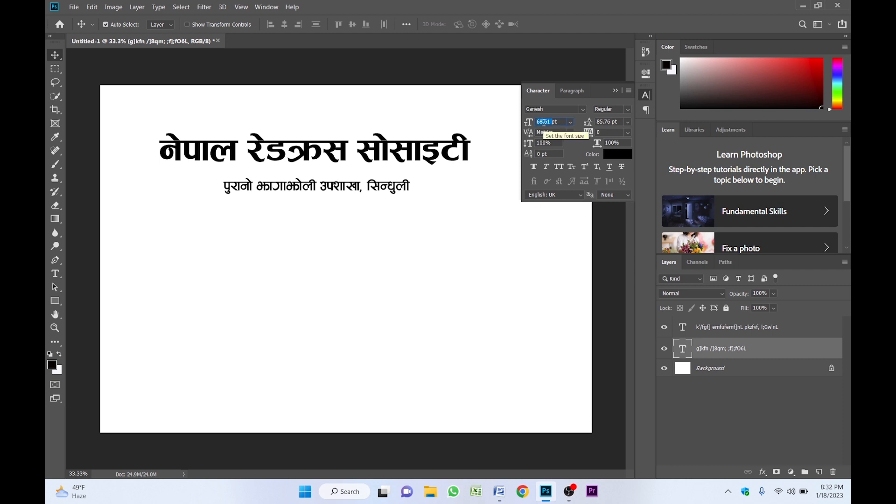
text(70)
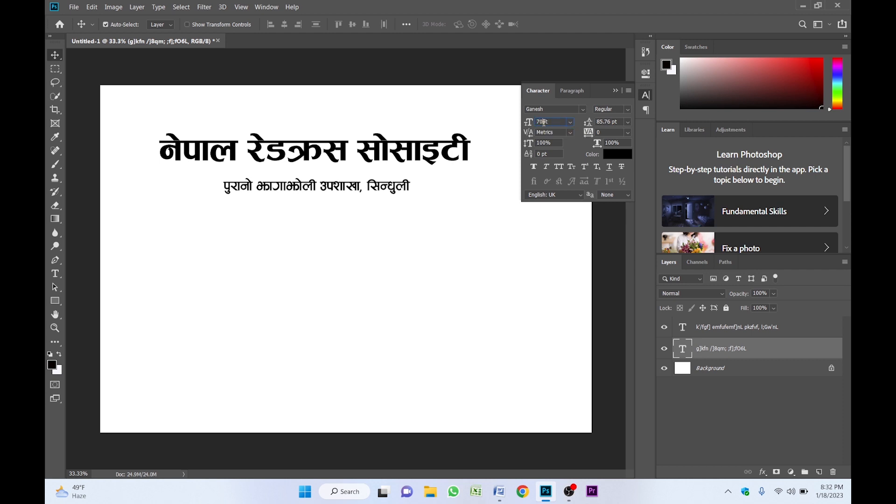
key(Return)
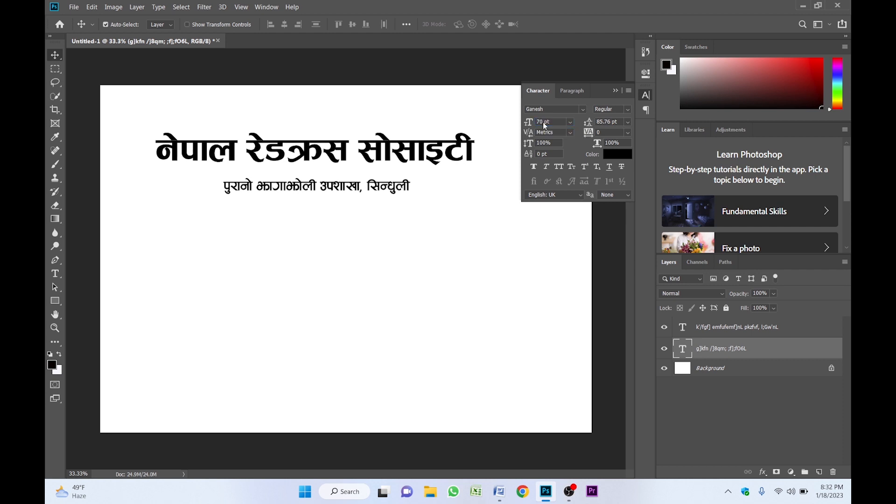
click(615, 92)
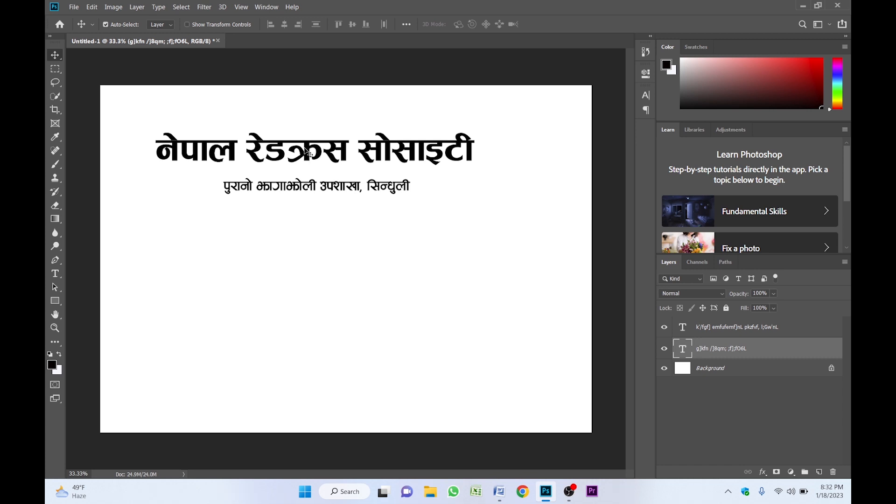
- Copy the title below the subtitle and retype it as 'सम्मान-पत्र'
drag(307, 152, 319, 230)
double_click(327, 223)
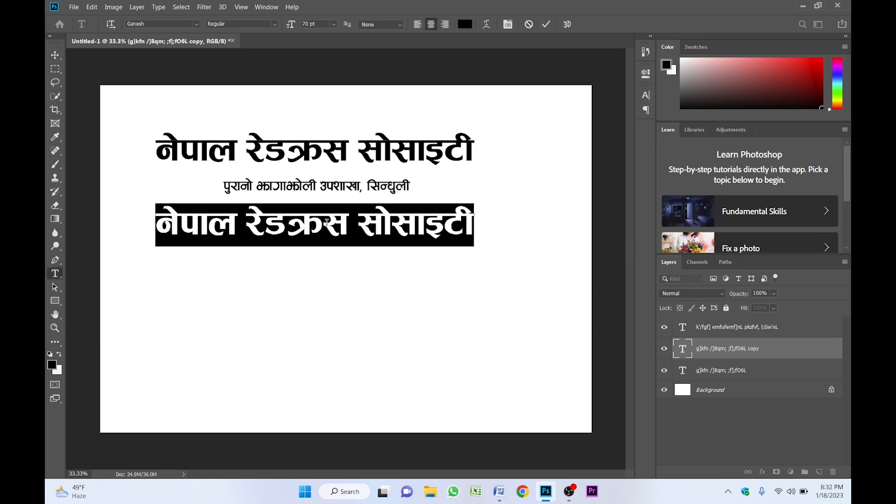
text(;Ddfg-kq)
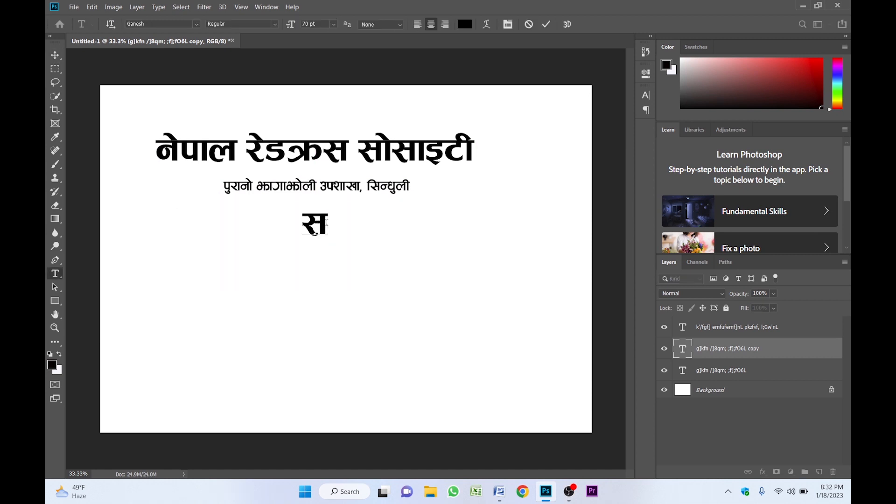
key(Escape)
key(v)
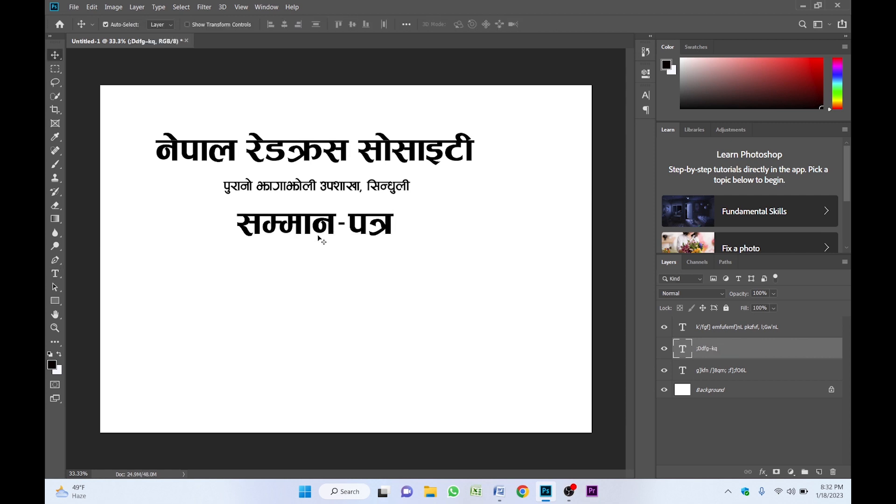
- Set the 'सम्मान-पत्र' heading to CV Nepali Fancy at 47 pt
click(645, 95)
click(562, 108)
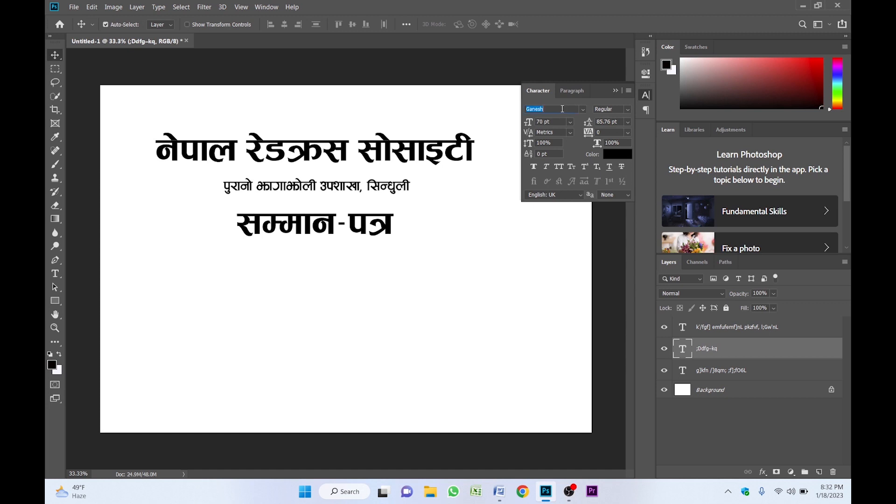
text(dv nepl)
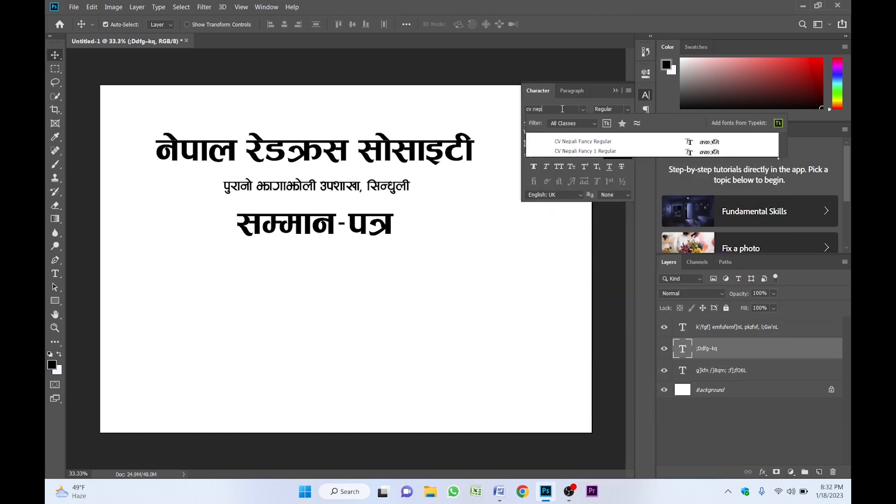
click(601, 142)
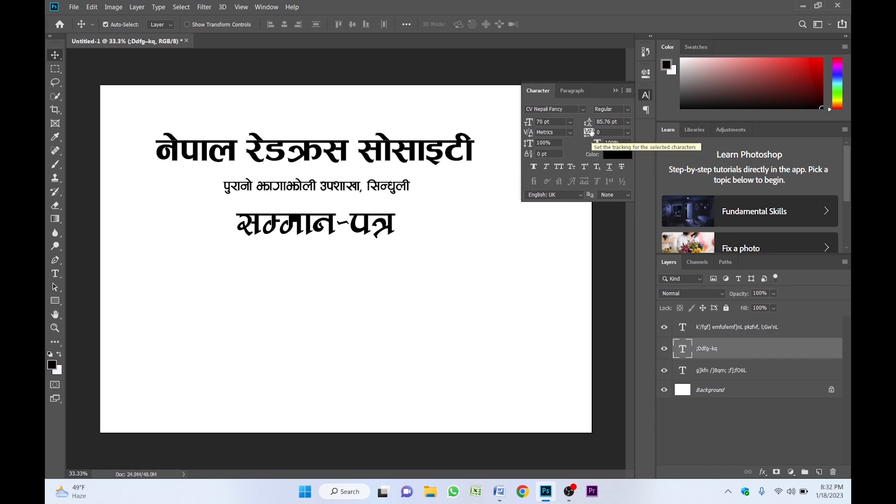
click(616, 91)
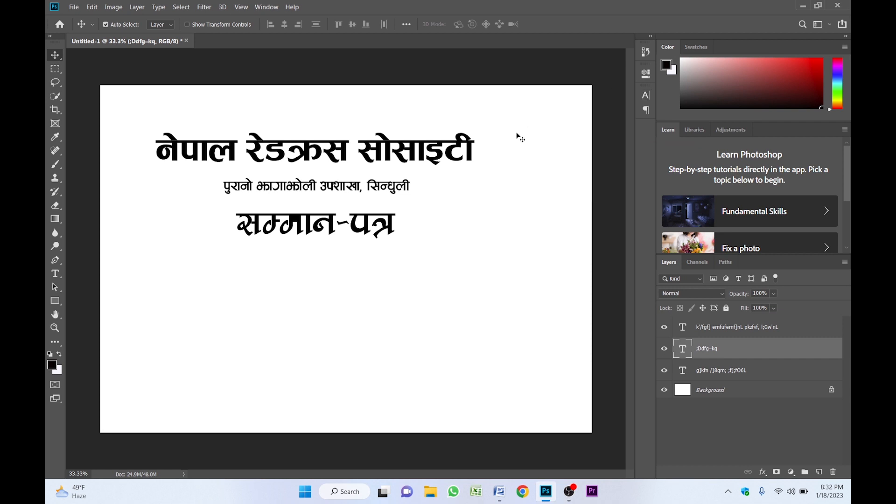
click(645, 95)
double_click(545, 121)
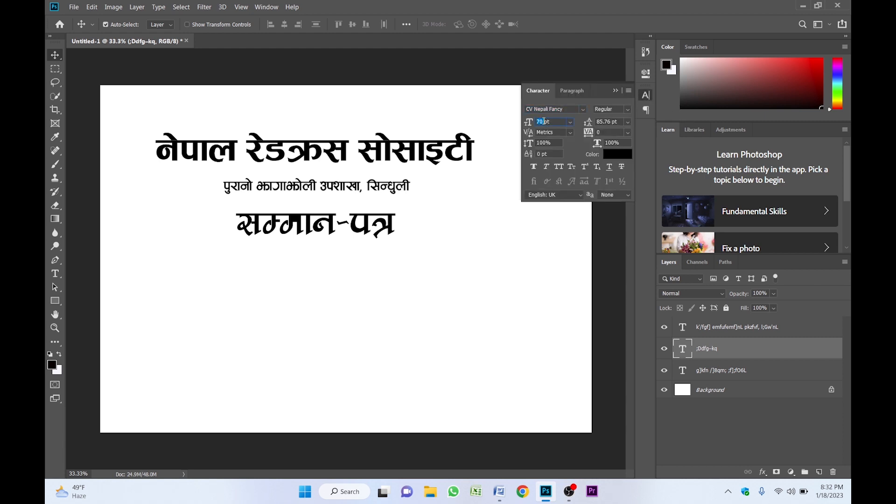
text(47)
key(Return)
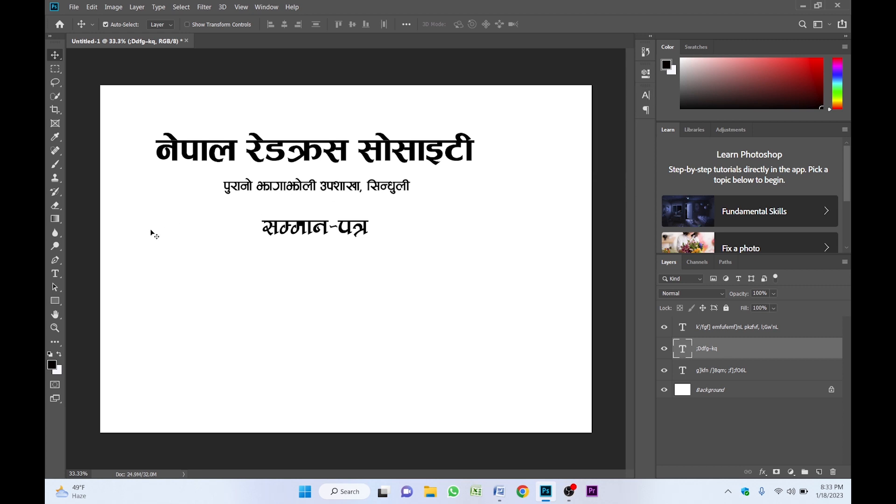
- Draw a paragraph text box below 'सम्मान-पत्र' with 20 pt text and Auto leading, then bring up Word
click(55, 273)
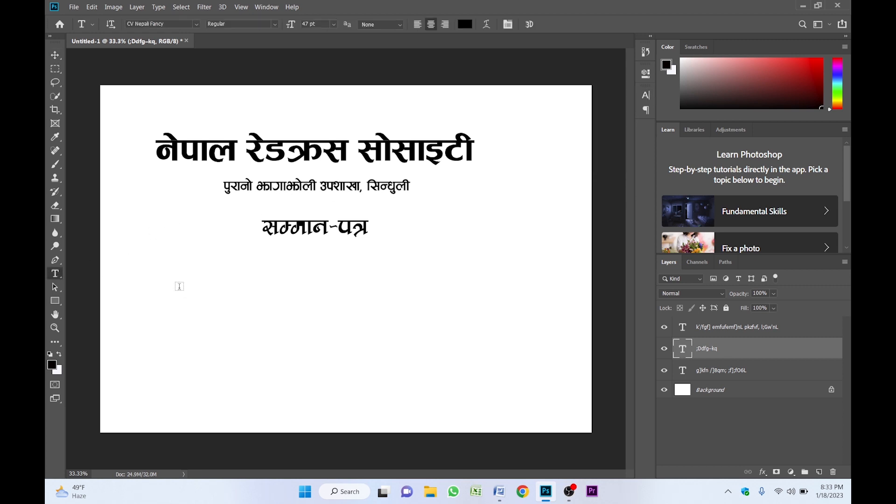
drag(137, 266, 537, 347)
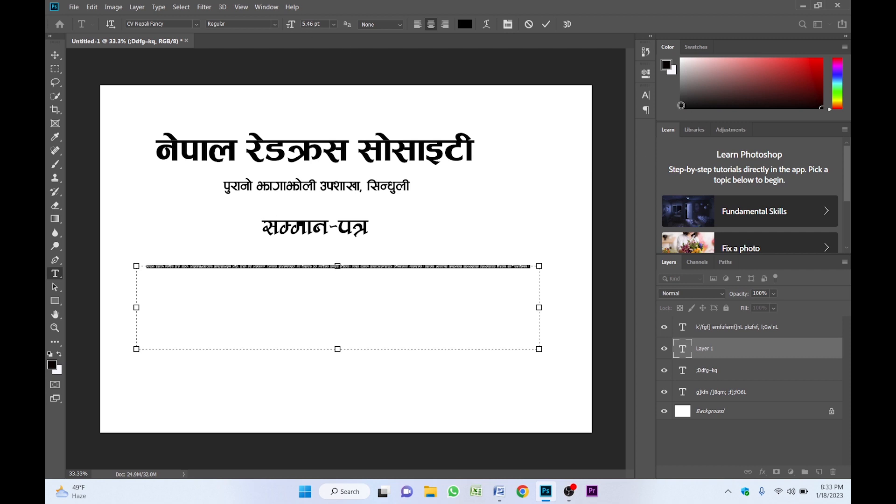
click(646, 95)
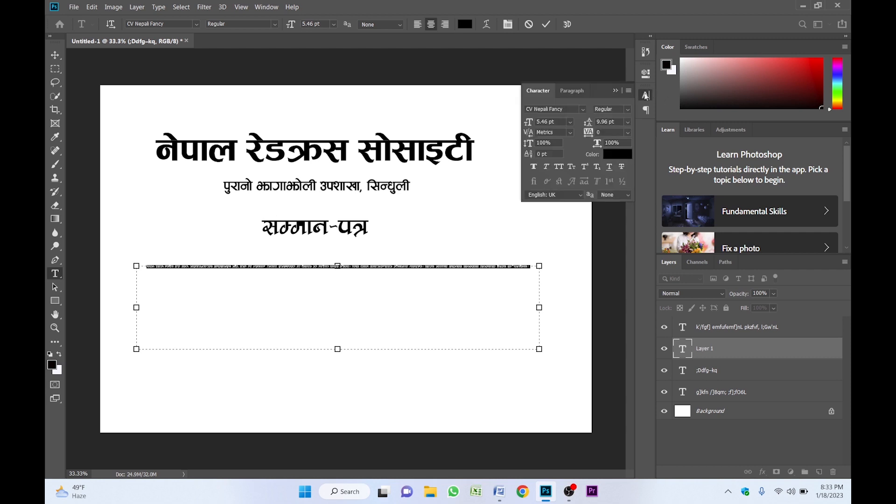
double_click(541, 122)
text(20)
key(Return)
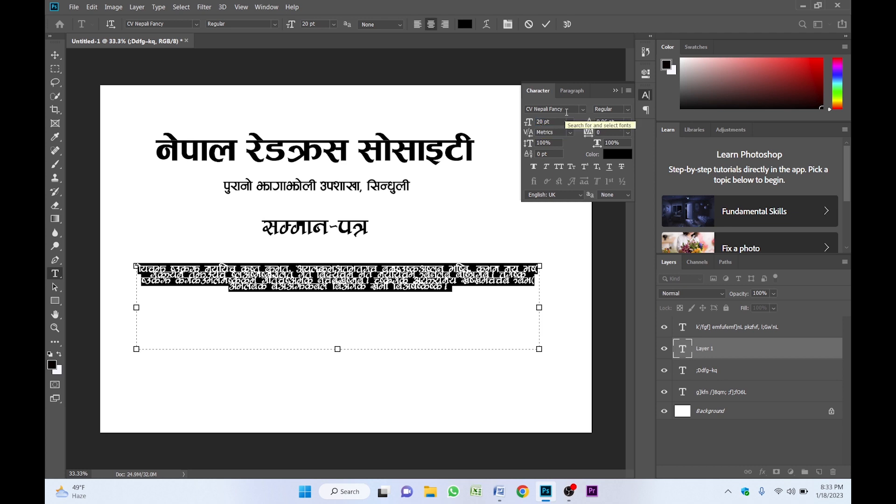
click(628, 122)
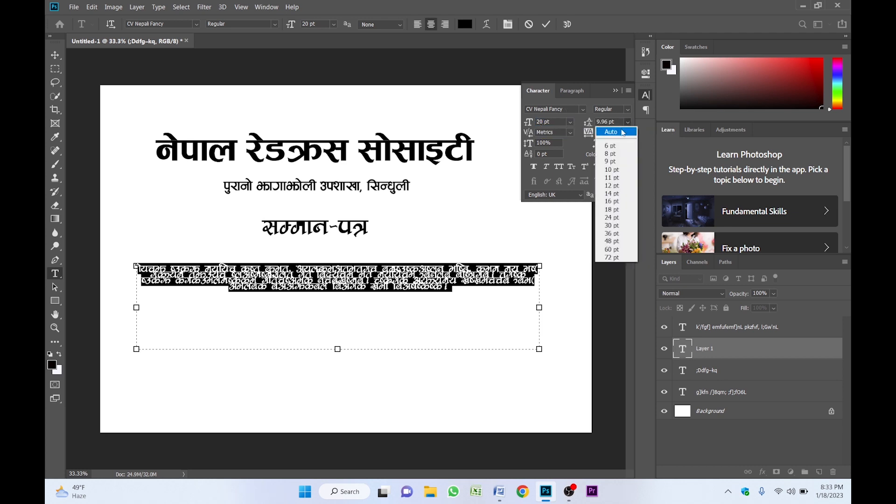
click(622, 132)
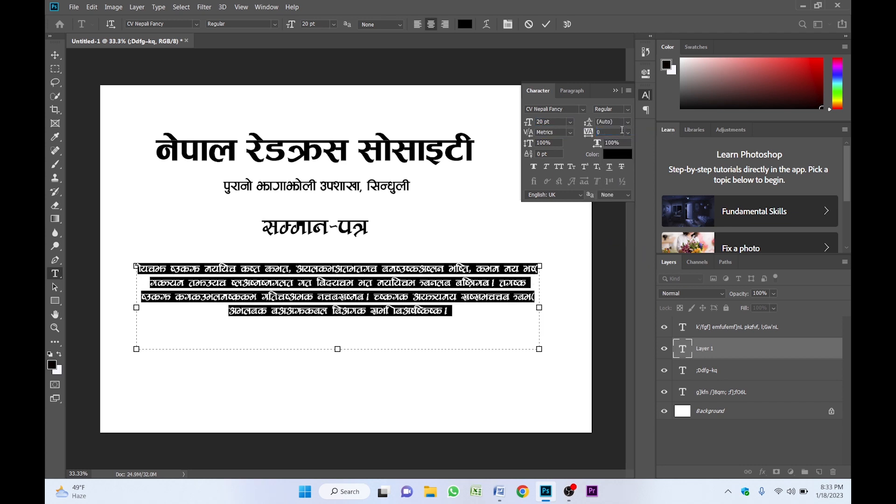
click(615, 90)
click(385, 310)
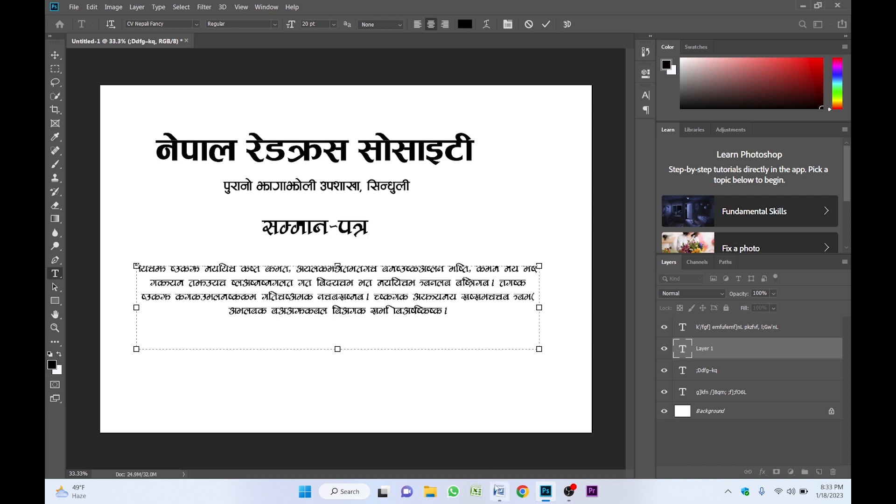
click(499, 491)
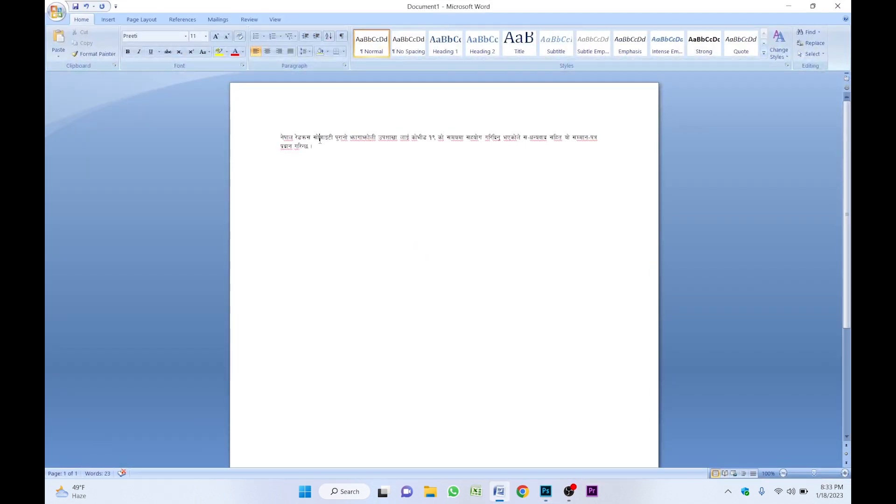
- Select and copy the Nepali thank-you sentence in Word, then return to Photoshop
key(ctrl+a)
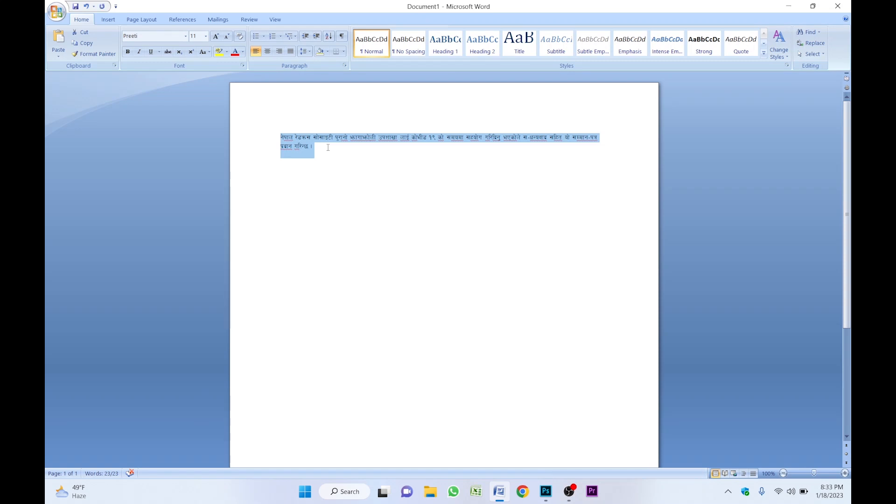
click(546, 491)
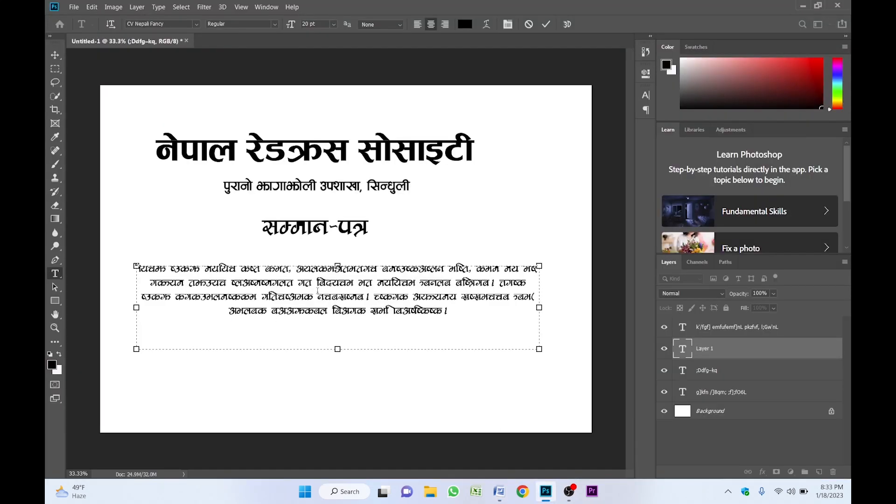
- Paste the thank-you sentence over the placeholder paragraph and shorten the text box to two lines
key(ctrl+a)
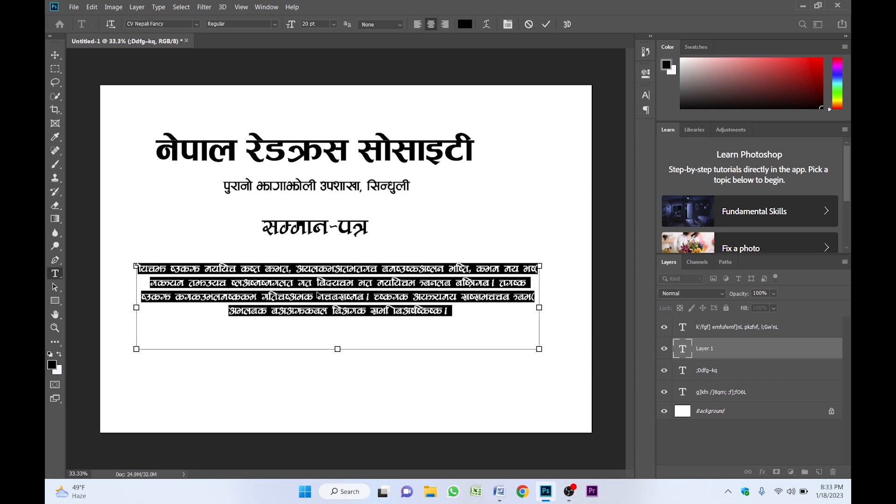
key(ctrl+v)
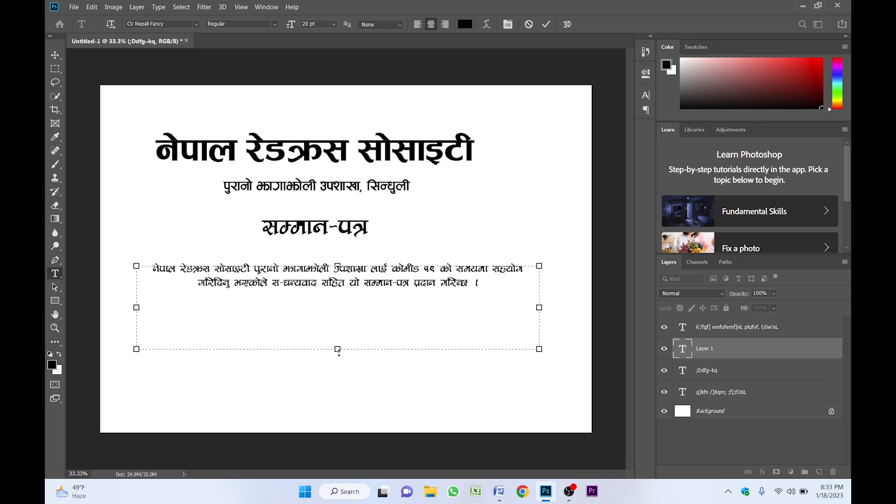
drag(337, 349, 342, 300)
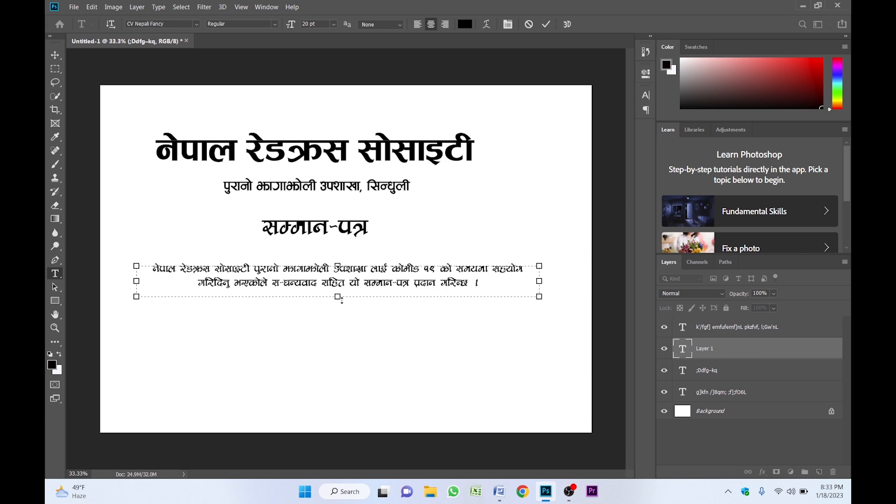
key(ctrl+Return)
key(v)
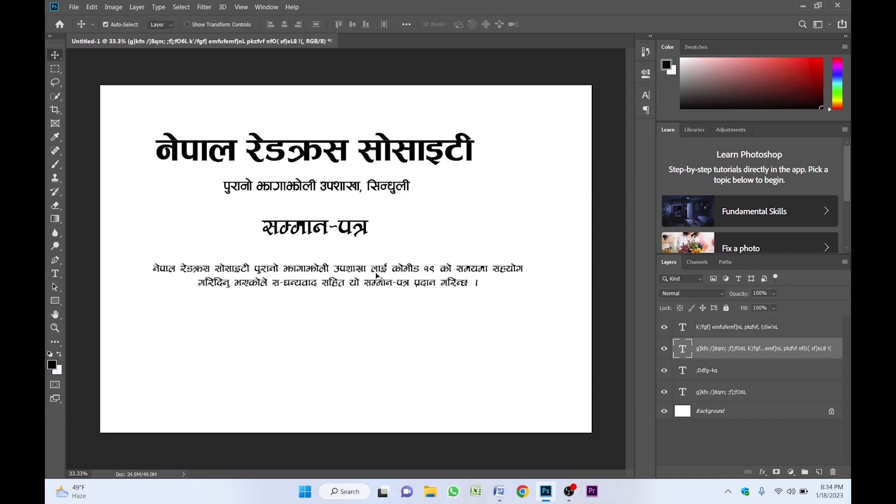
- Set the body paragraph's font to Aakriti Bold and nudge it slightly down-right
click(646, 95)
click(570, 110)
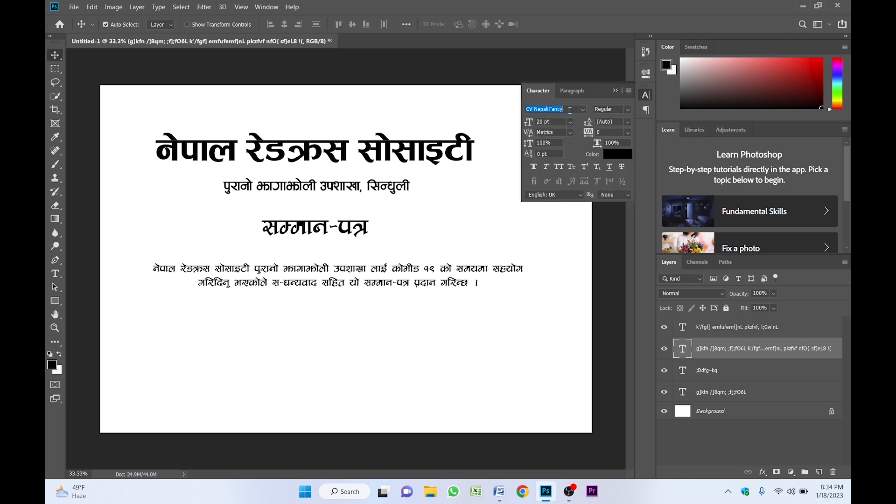
text(aakra)
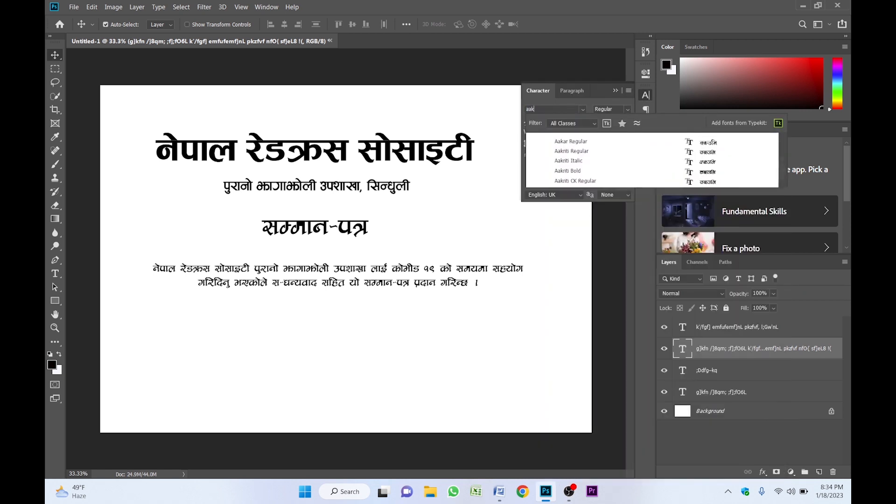
key(BackSpace)
key(BackSpace)
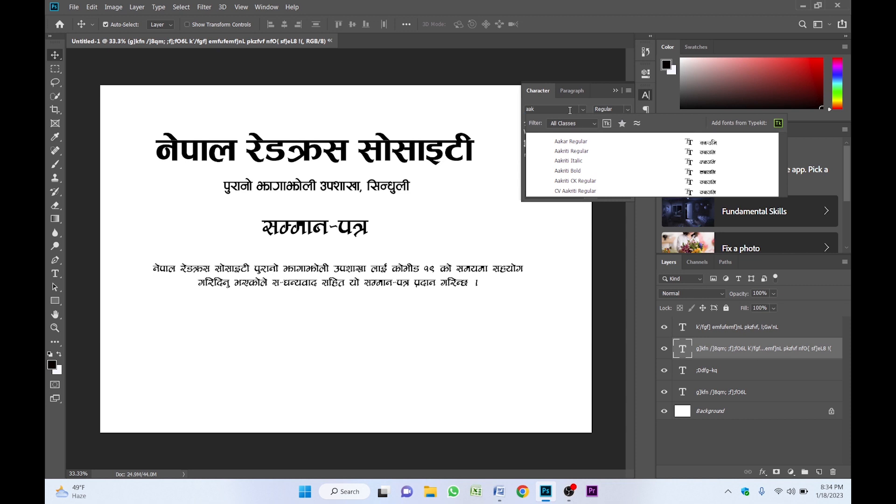
click(586, 171)
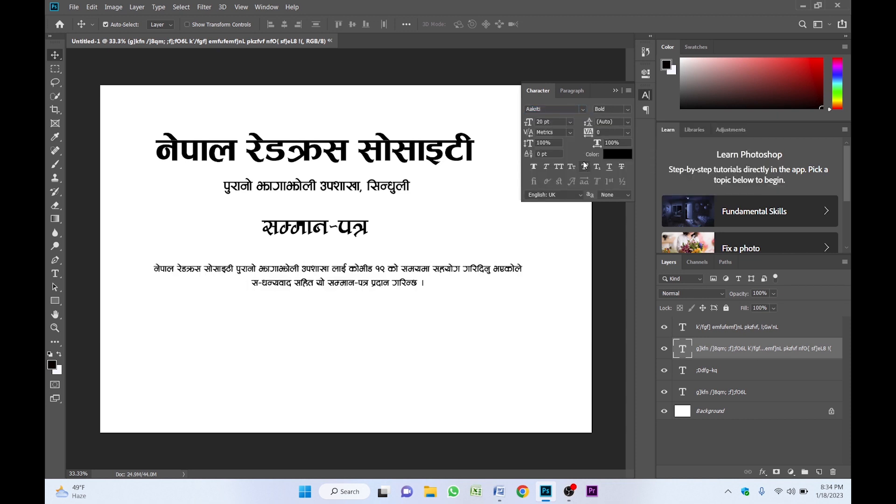
click(615, 90)
drag(337, 273, 345, 282)
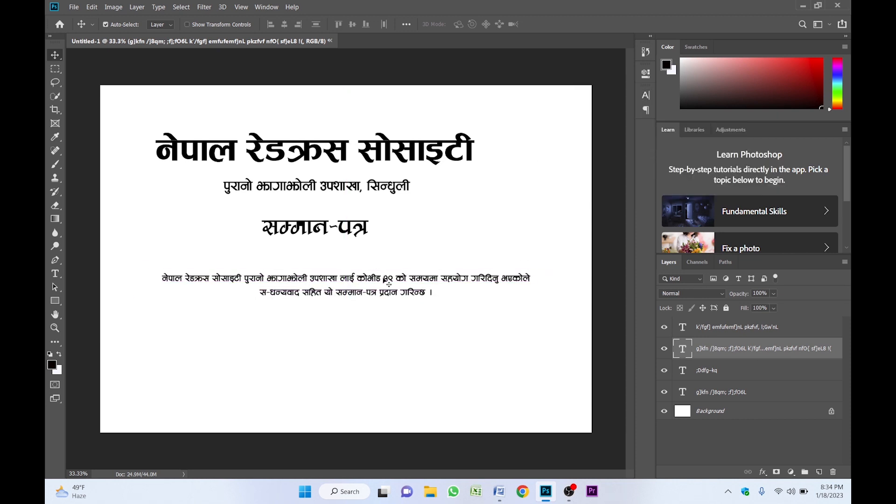
- Enlarge the body paragraph to 25 pt
click(645, 96)
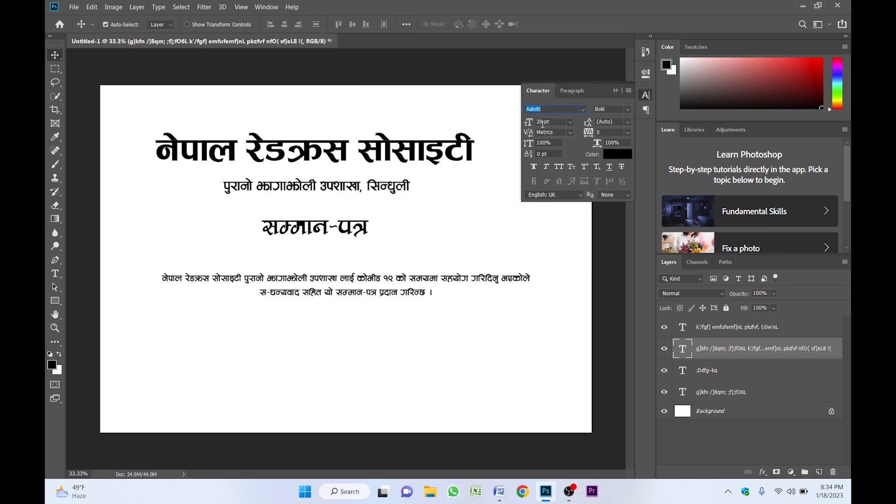
double_click(543, 122)
text(25)
key(Return)
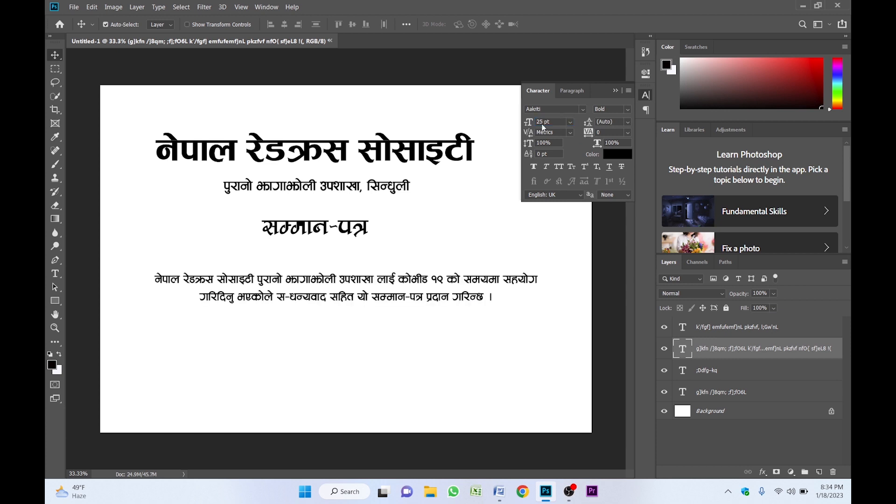
click(615, 91)
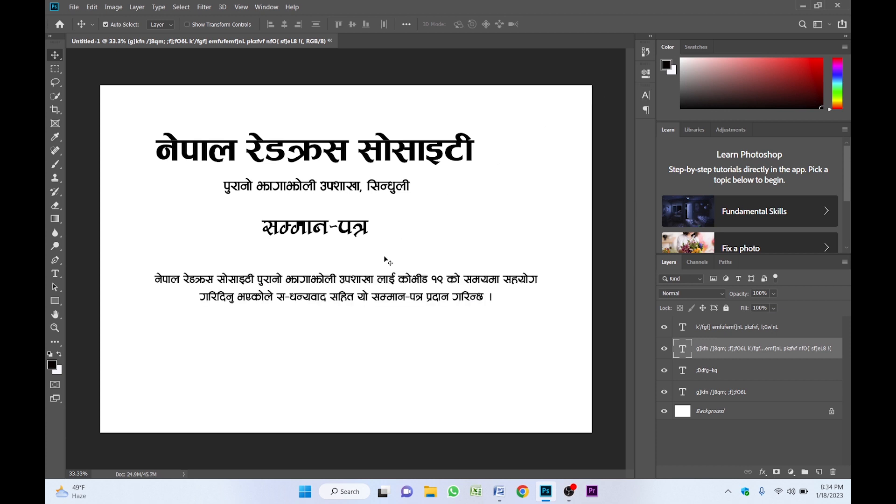
- Copy the subtitle below the paragraph and retype it as a dotted line labelled 'प्रमुख अतिथि'
scroll(384, 254, down, 3)
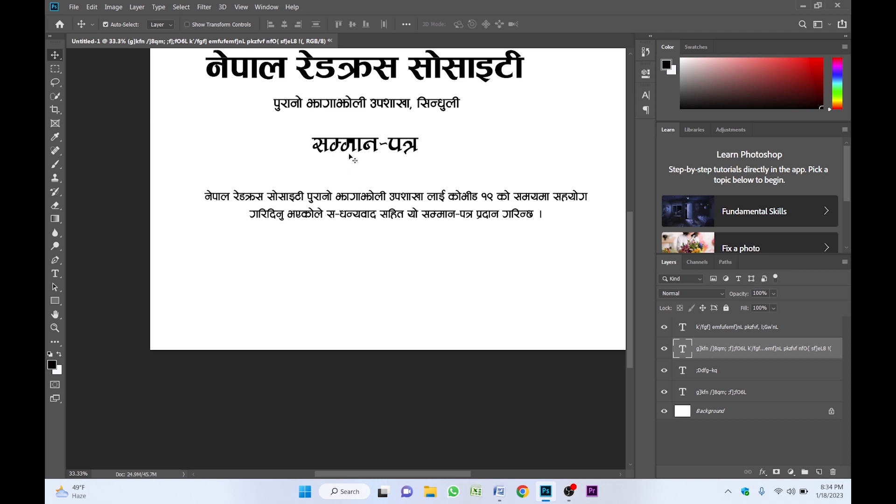
click(349, 110)
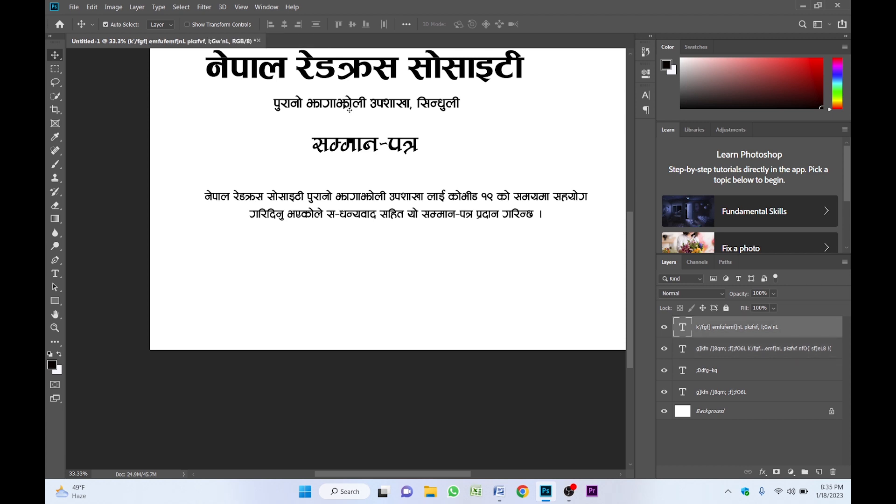
drag(350, 110, 358, 277)
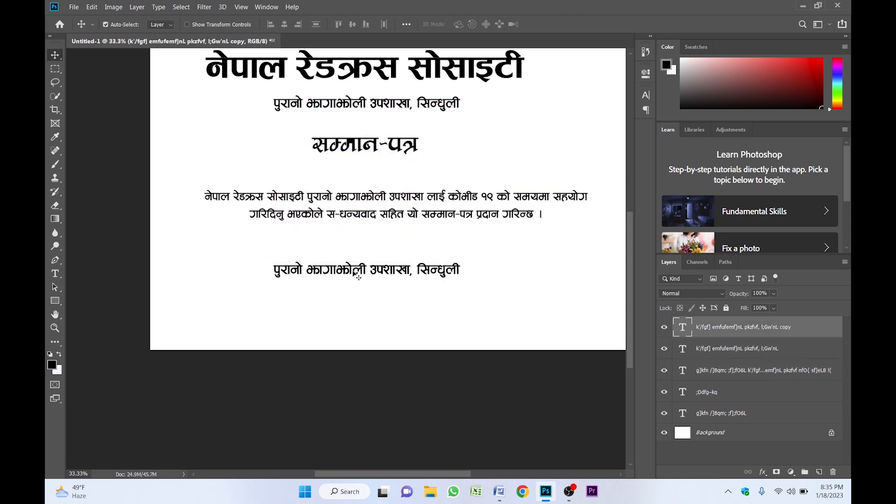
double_click(358, 277)
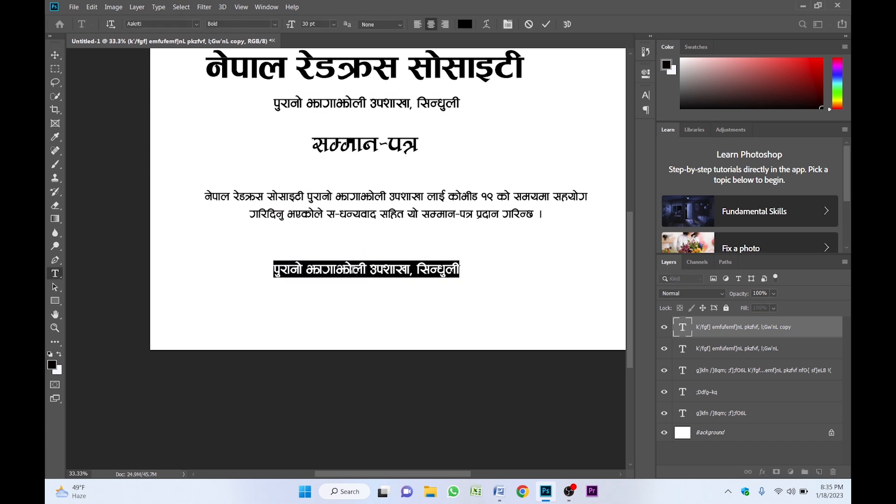
text(............................................................)
key(Return)
text(k)
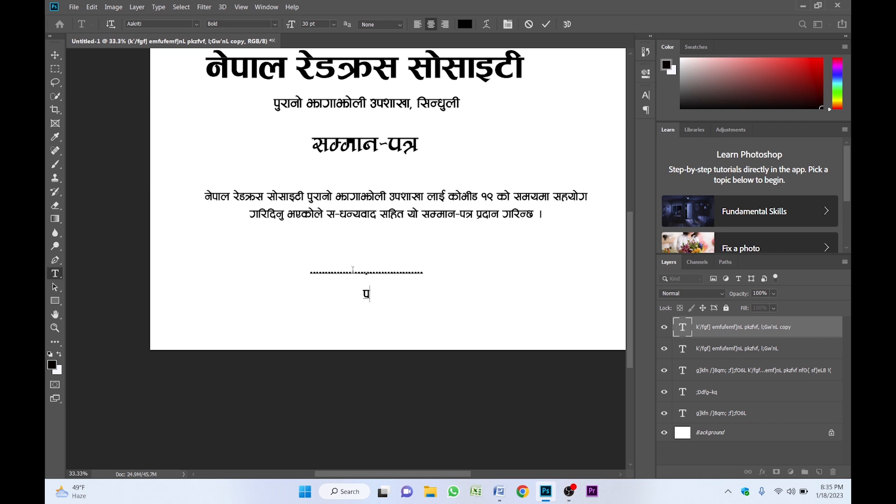
text(|d'v cltly)
key(ctrl+Return)
key(v)
- Duplicate the signature block to the right and relabel it 'विशिष्ट अतिथि'
mouse_move(372, 270)
mouse_down()
mouse_move(292, 254)
mouse_move(392, 263)
mouse_up()
double_click(366, 277)
double_click(365, 277)
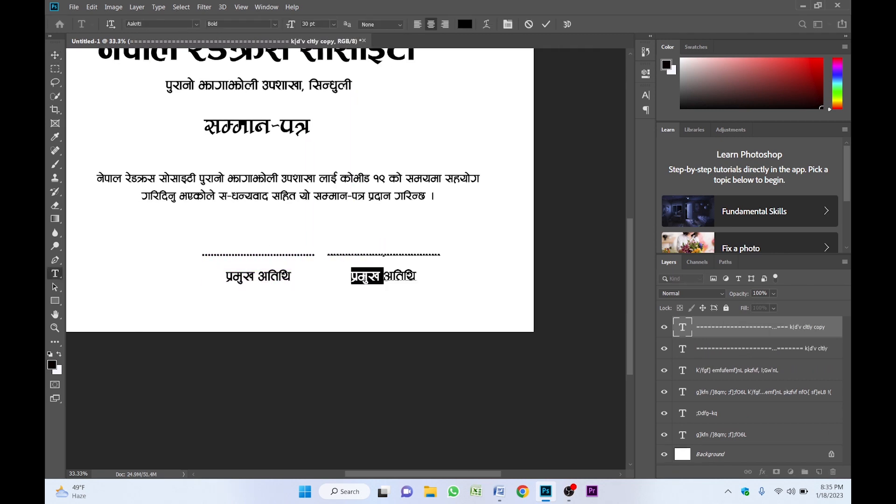
text(ljlzi6)
key(ctrl+Return)
key(v)
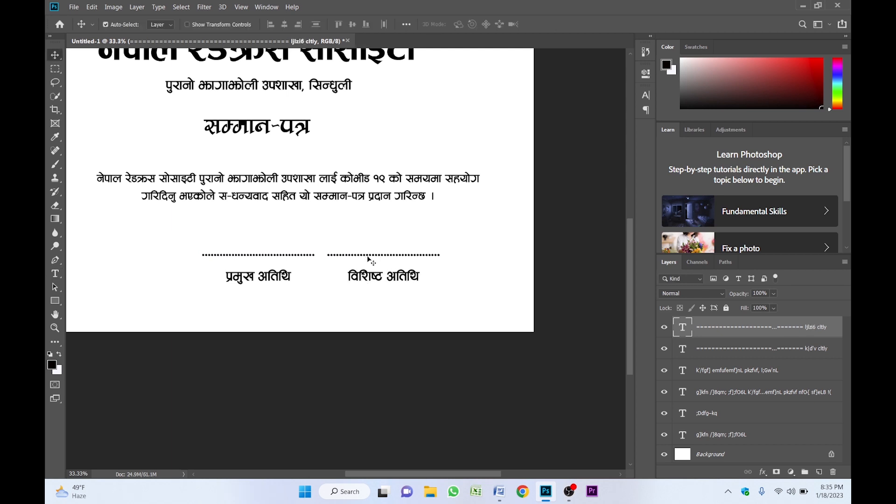
- Add a third signature block further right labelled 'सभापति'
mouse_move(367, 260)
mouse_down()
mouse_move(476, 264)
mouse_move(537, 285)
mouse_up()
double_click(478, 264)
click(463, 276)
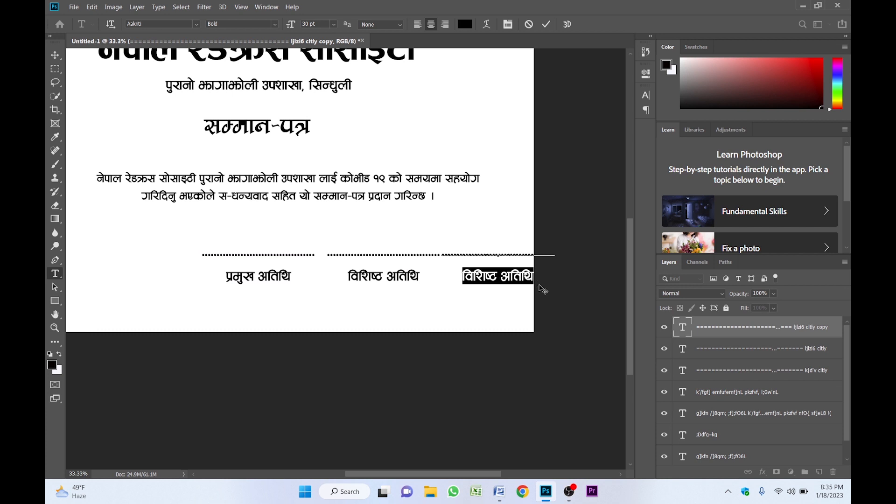
text(;efklt)
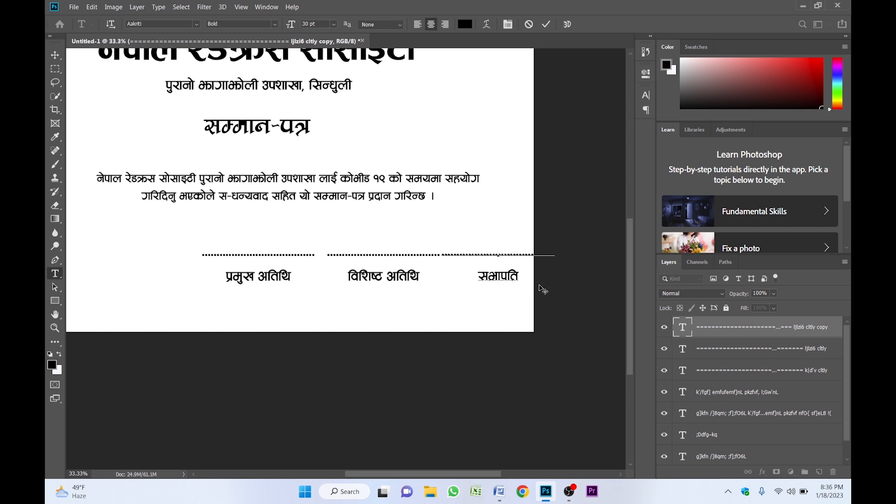
key(ctrl+Return)
scroll(430, 259, left, 3)
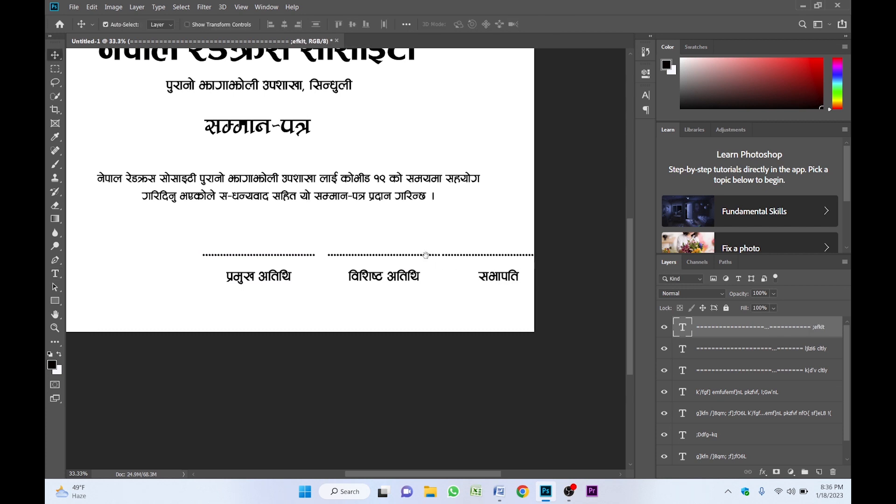
- Shift the signature blocks left and align the outer ones to the paragraph's right and left edges
mouse_move(346, 239)
mouse_down()
mouse_move(544, 296)
mouse_move(490, 276)
mouse_move(441, 276)
mouse_up()
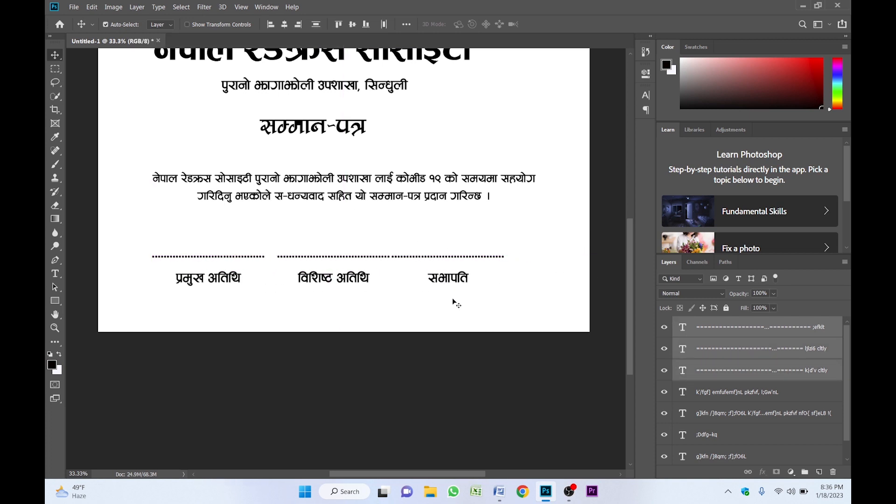
click(460, 287)
click(461, 261)
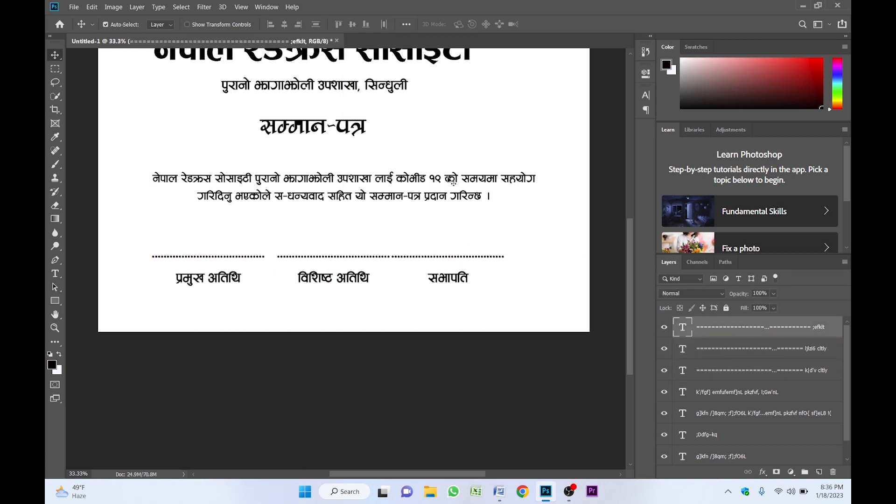
shift+click(453, 182)
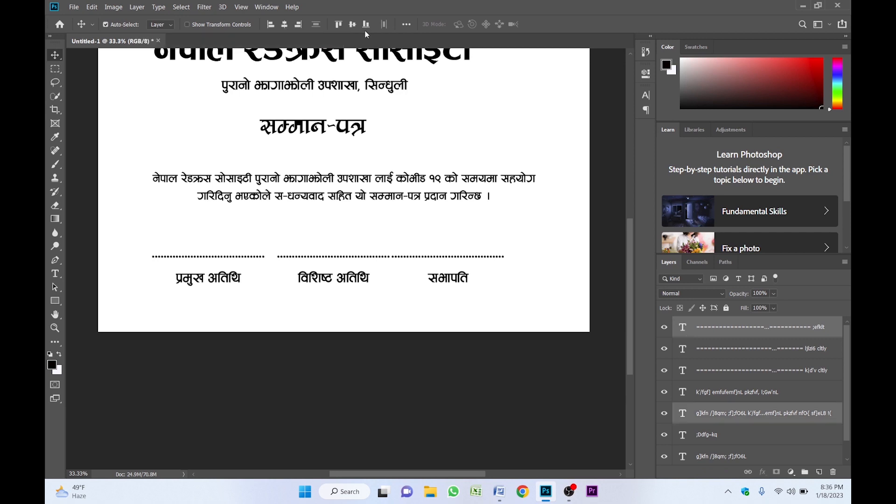
click(298, 25)
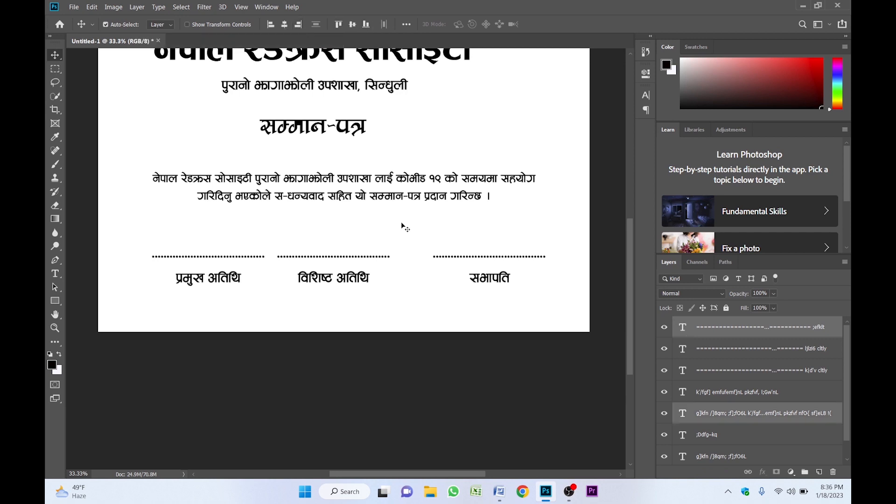
click(227, 260)
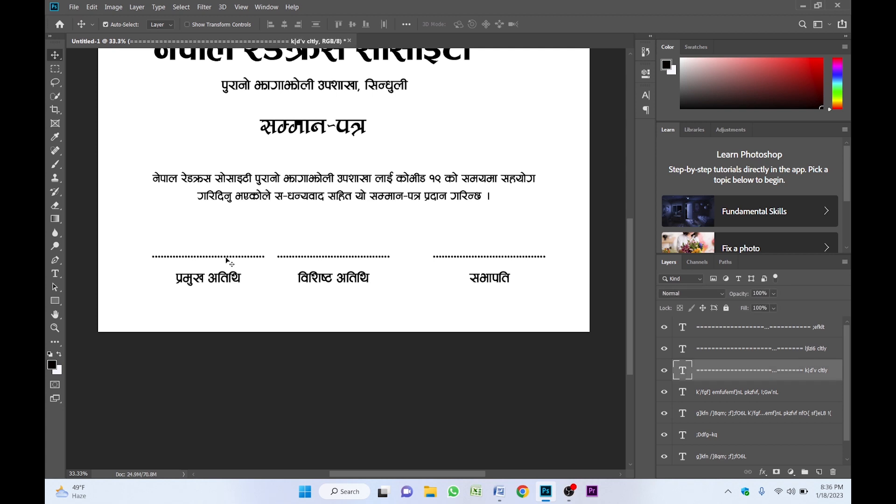
shift+click(227, 184)
click(273, 26)
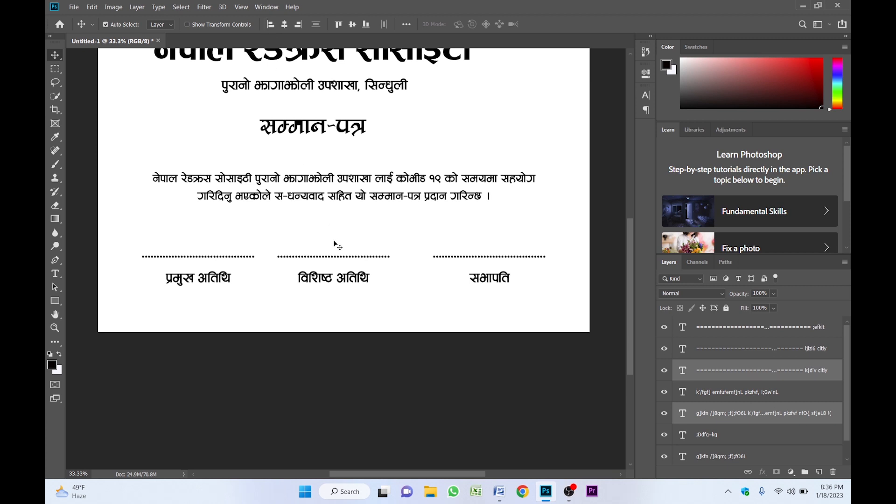
- Distribute the three signature blocks by horizontal centres and zoom back out to the full page
drag(200, 234, 481, 300)
click(384, 24)
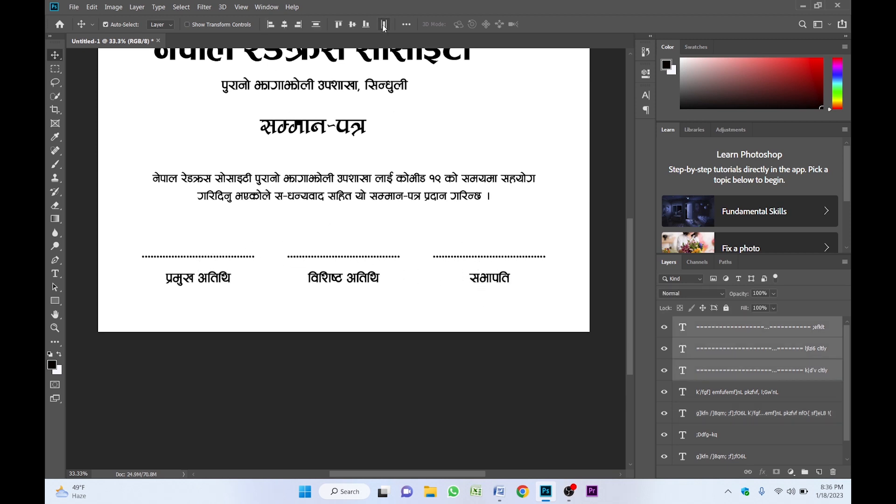
key(z)
alt+click(384, 237)
click(383, 237)
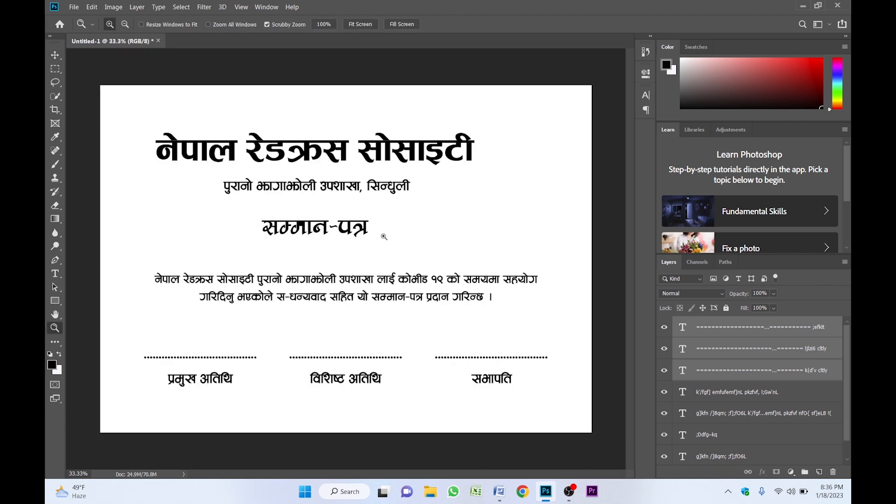
scroll(315, 336, down, 3)
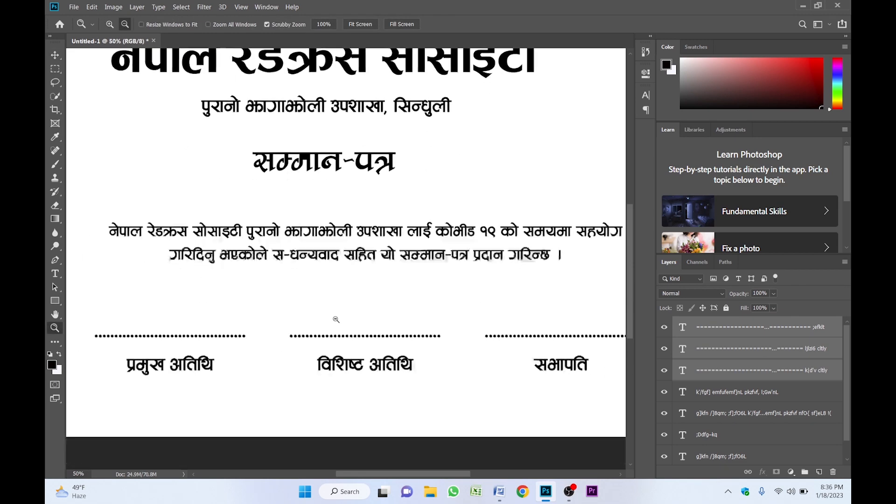
key(v)
mouse_move(173, 222)
mouse_down()
mouse_move(265, 266)
mouse_move(415, 291)
mouse_move(505, 286)
mouse_up()
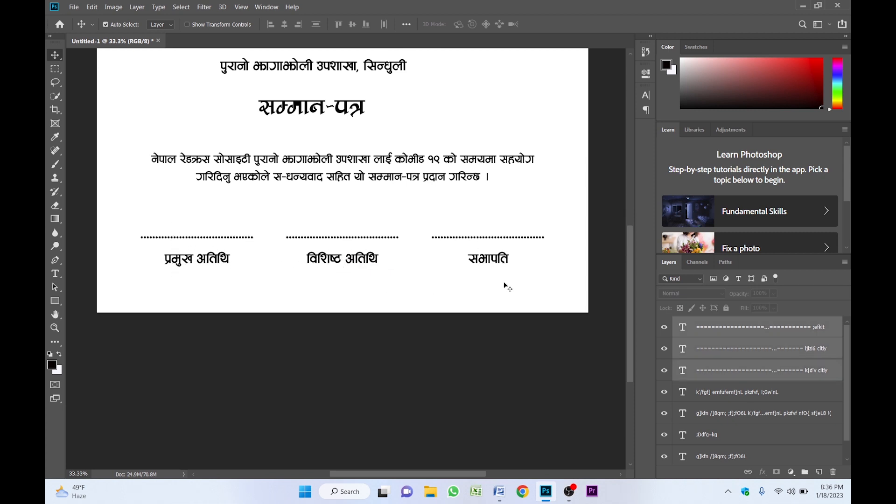
- Set the signature text to the 0001 ARAP BK font at 20 pt with Auto leading
click(646, 96)
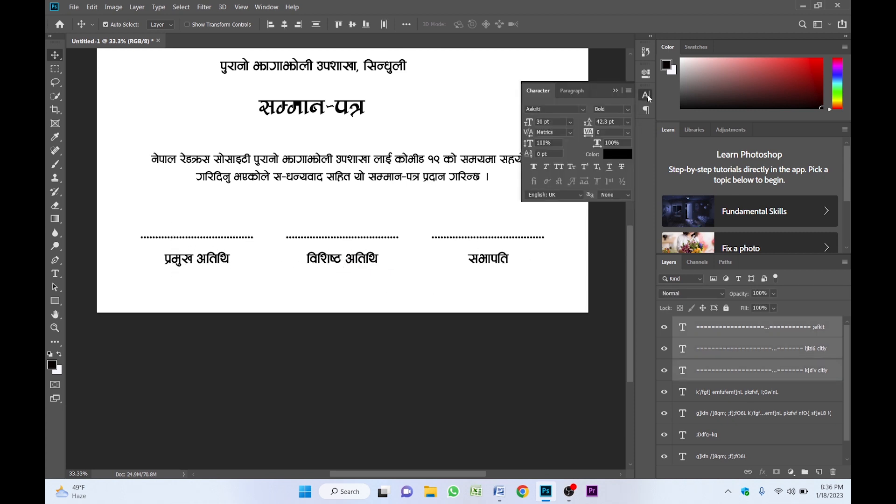
click(557, 112)
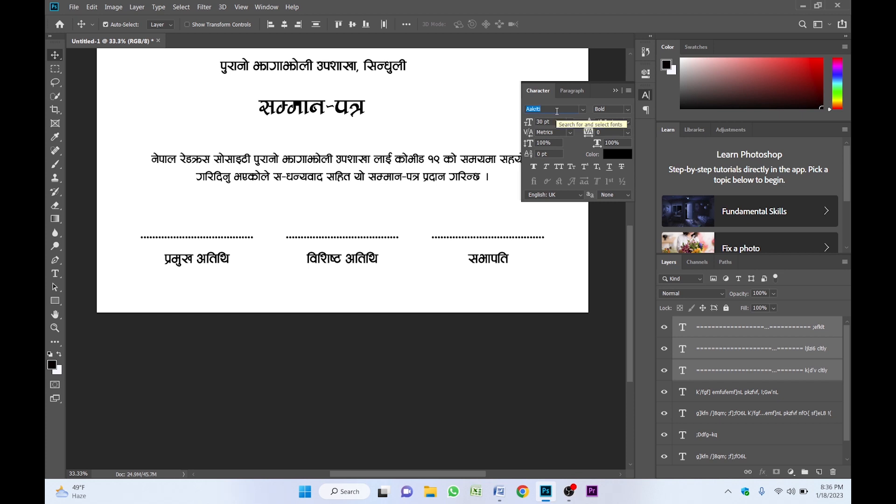
click(582, 109)
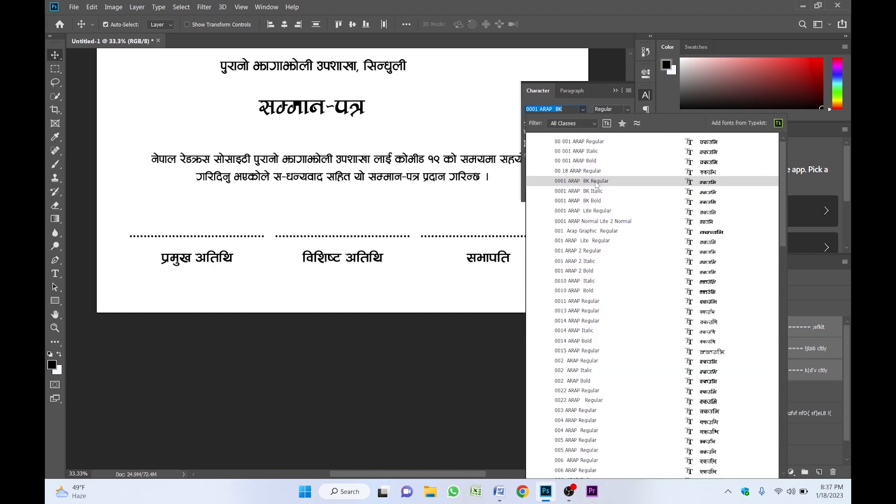
click(596, 182)
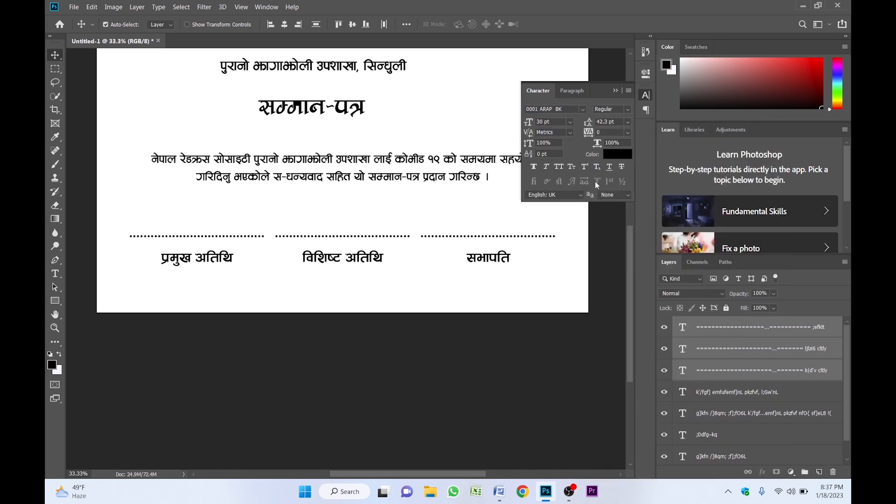
double_click(541, 121)
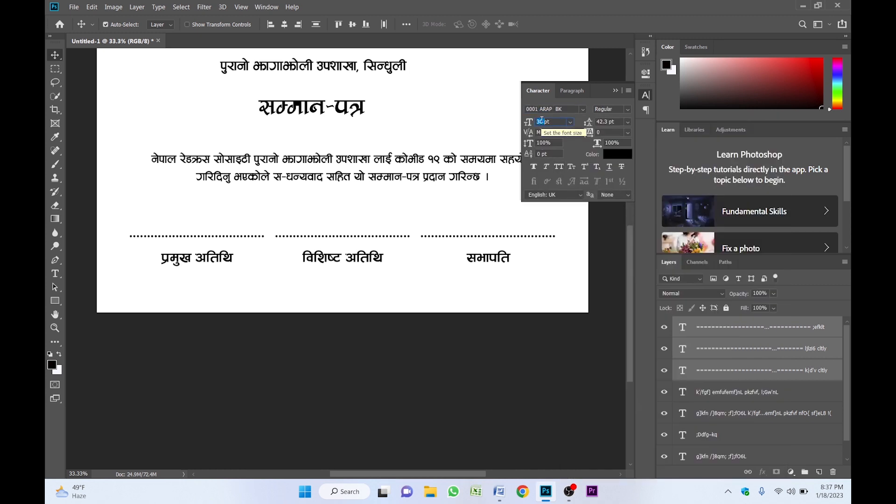
text(20)
key(Return)
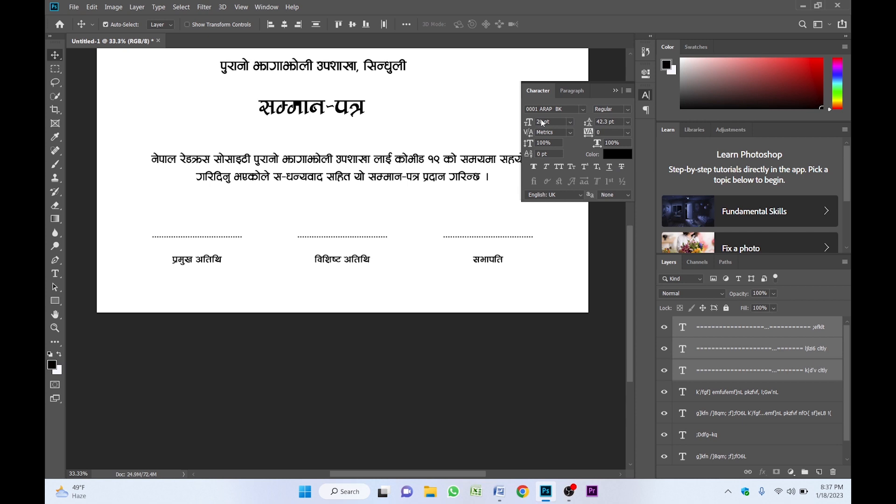
click(629, 122)
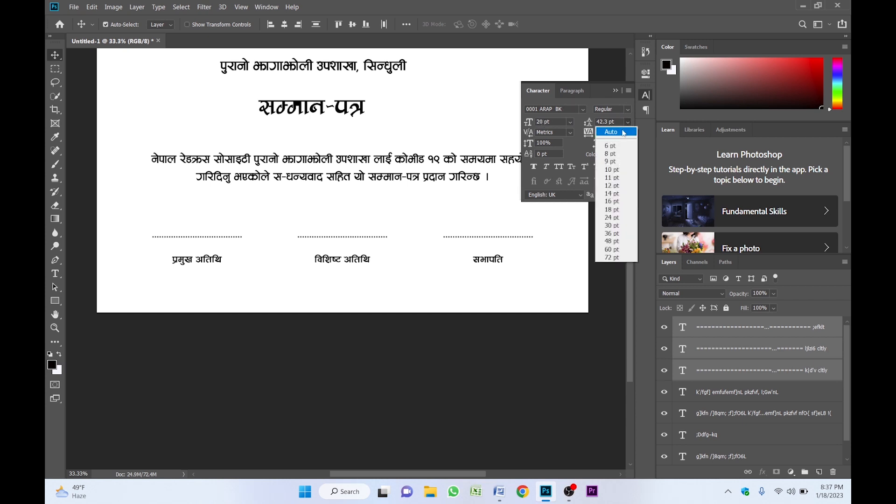
click(621, 131)
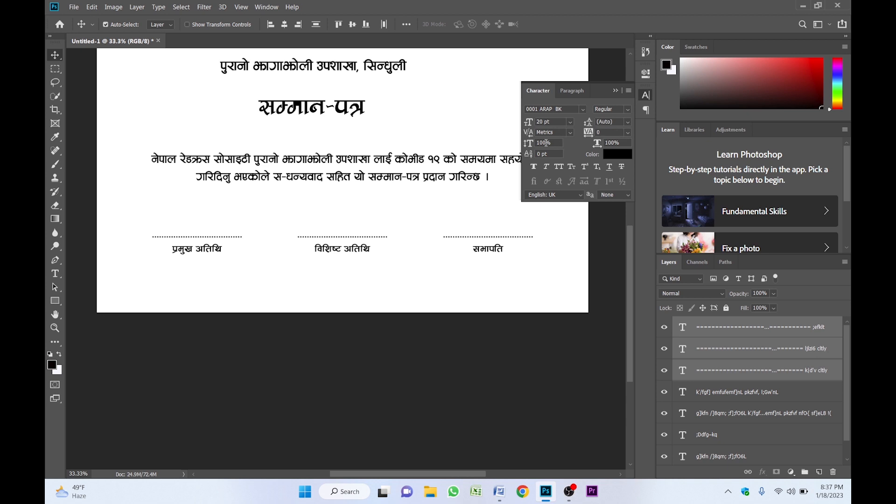
click(616, 91)
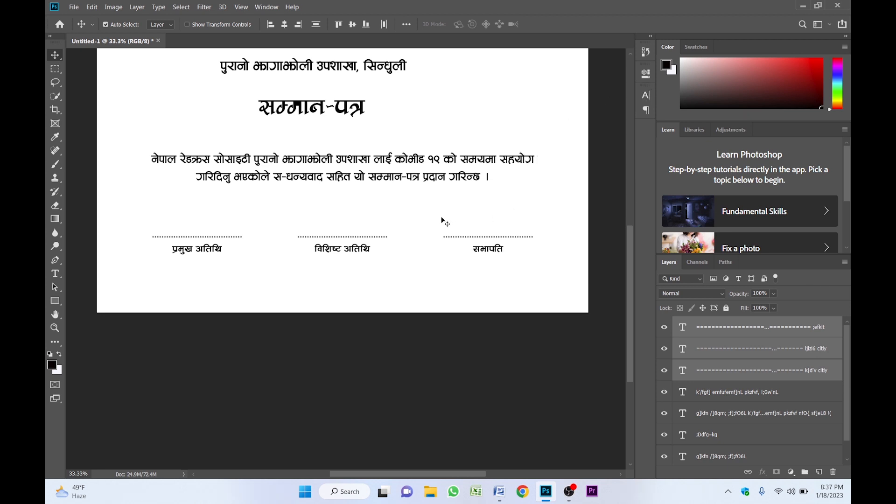
- Nudge the signatures down and add a copied text line reading इति सम्वत २०७९ माघ ५ गते बिहिवार
key(shift+Down)
key(shift+Down)
key(shift+Down)
key(shift+Down)
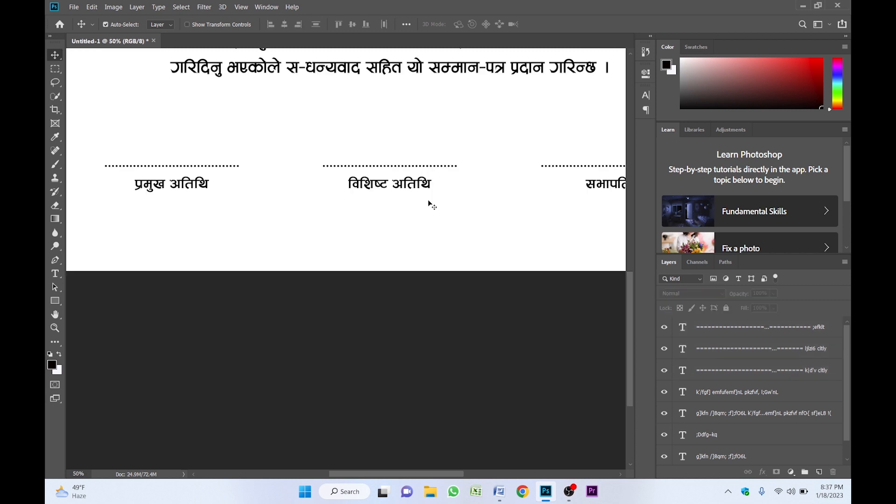
click(406, 181)
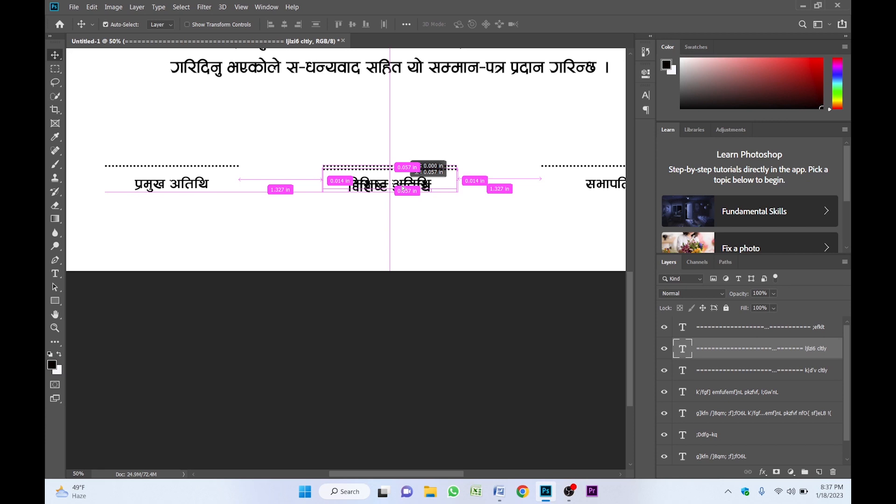
drag(403, 189, 410, 240)
double_click(410, 241)
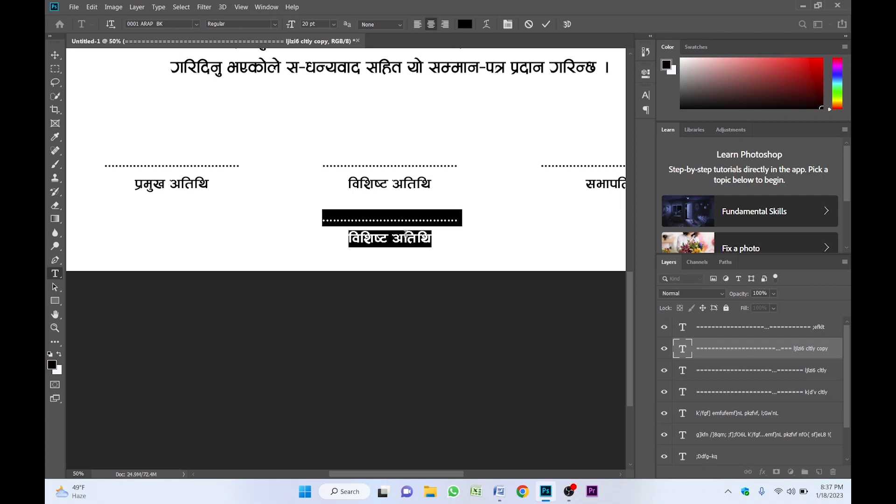
text(Olt ;Djt\ 2079 df3)
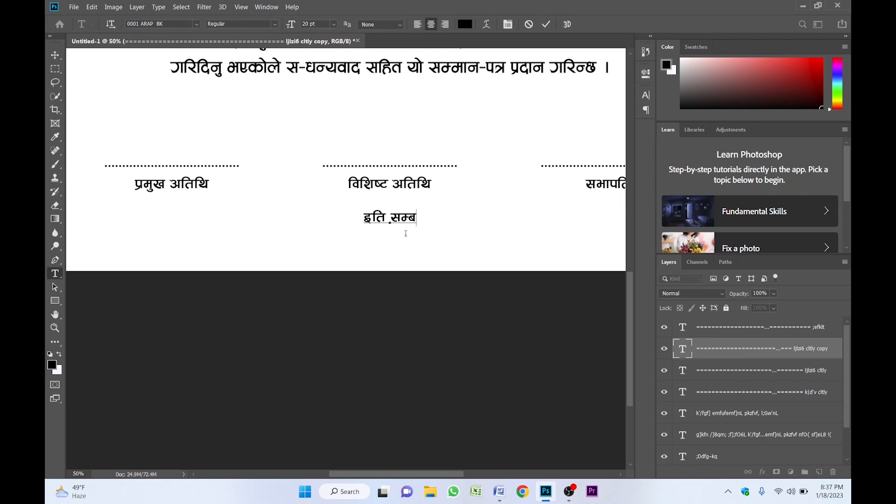
text( 5 ut] ljlxjf/)
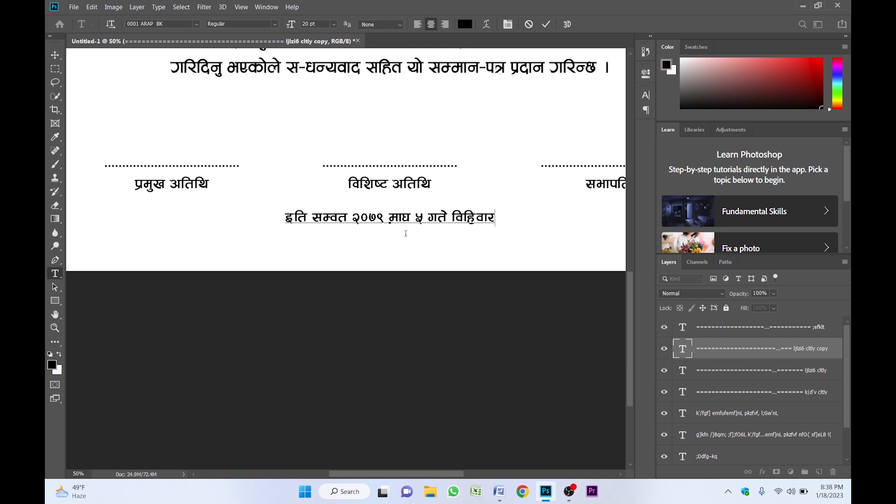
key(ctrl+Return)
key(v)
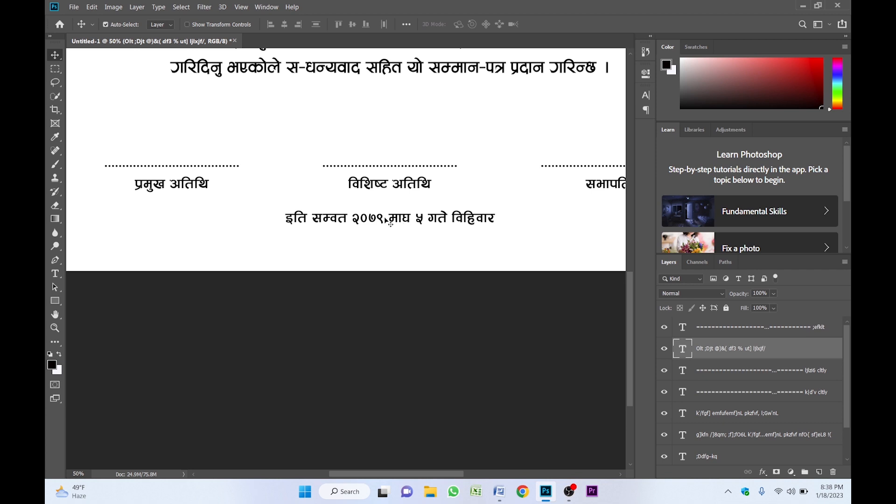
- Set the date line's font to Aakriti Regular
click(646, 95)
click(570, 110)
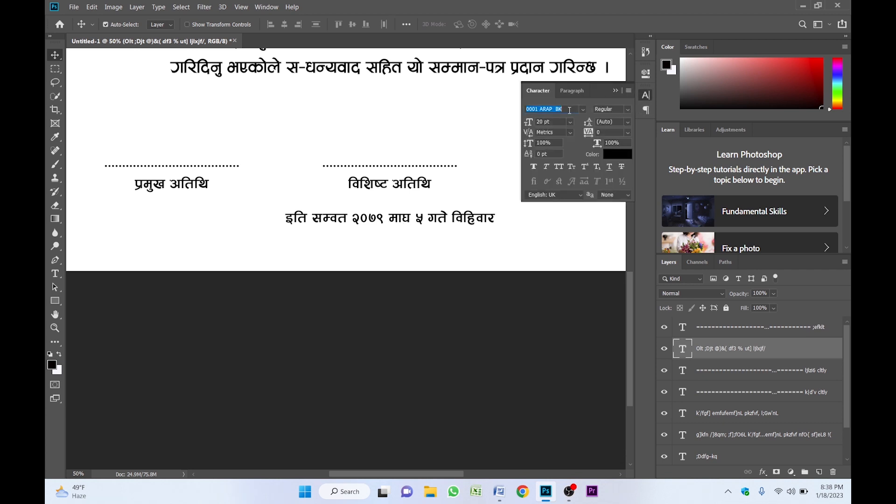
text(aakra)
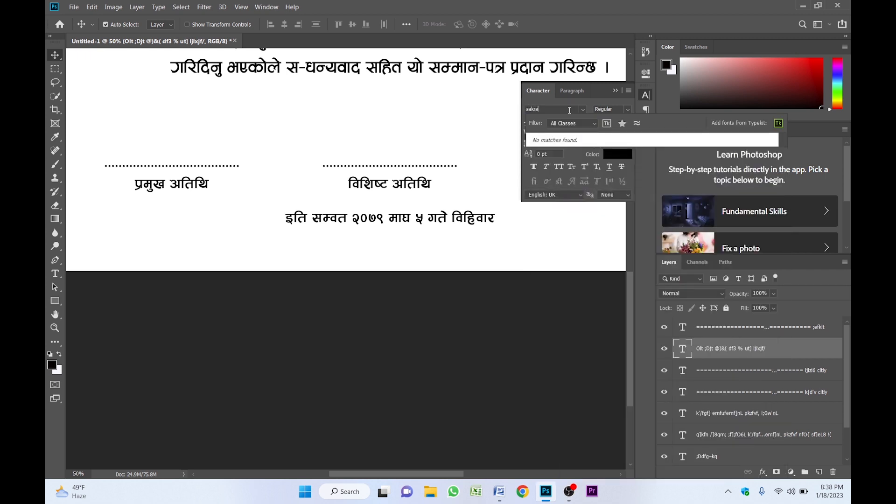
key(BackSpace)
text(iti)
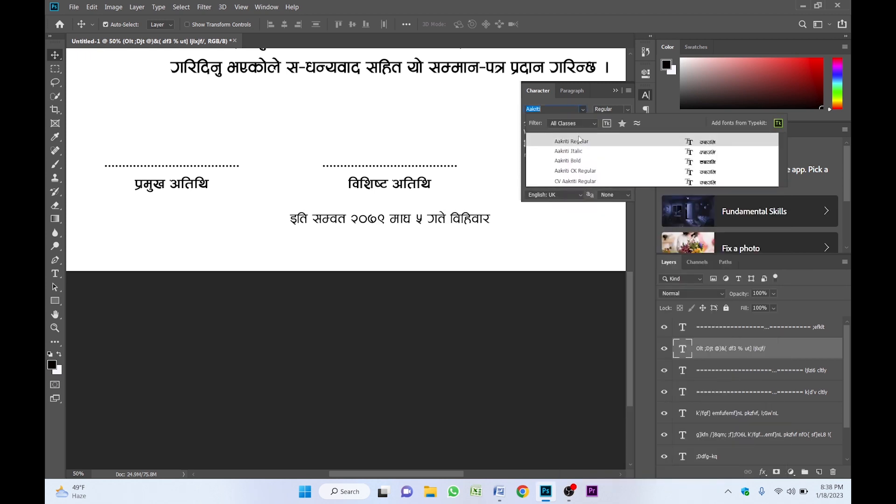
click(580, 140)
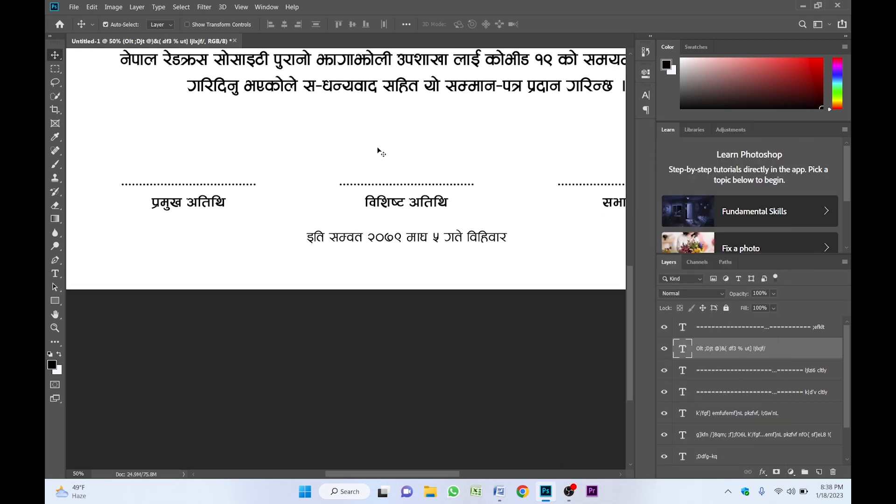
drag(292, 136, 345, 270)
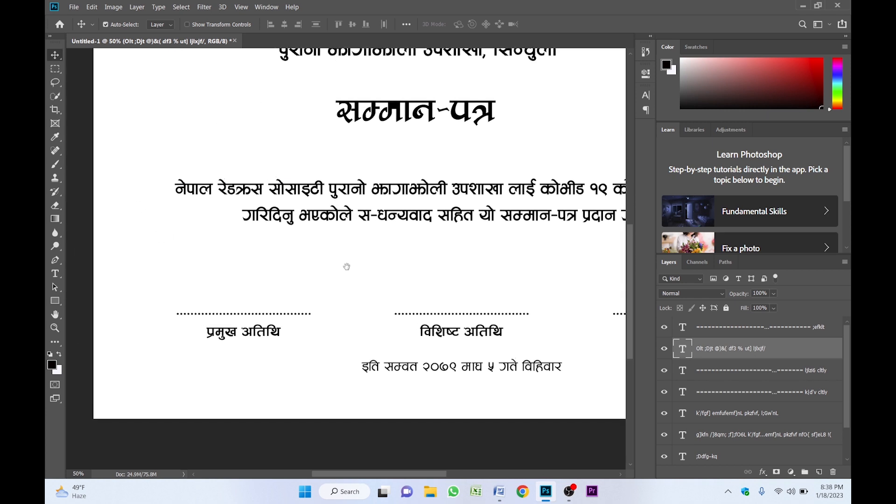
- Copy the प्रमुख अतिथि text beside the title and retype it as the recipient's two-line name and address
click(228, 340)
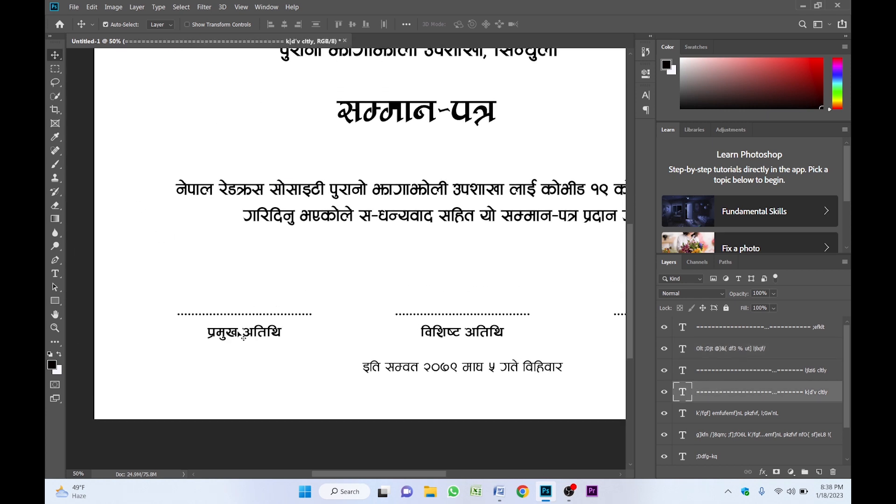
drag(242, 335, 270, 128)
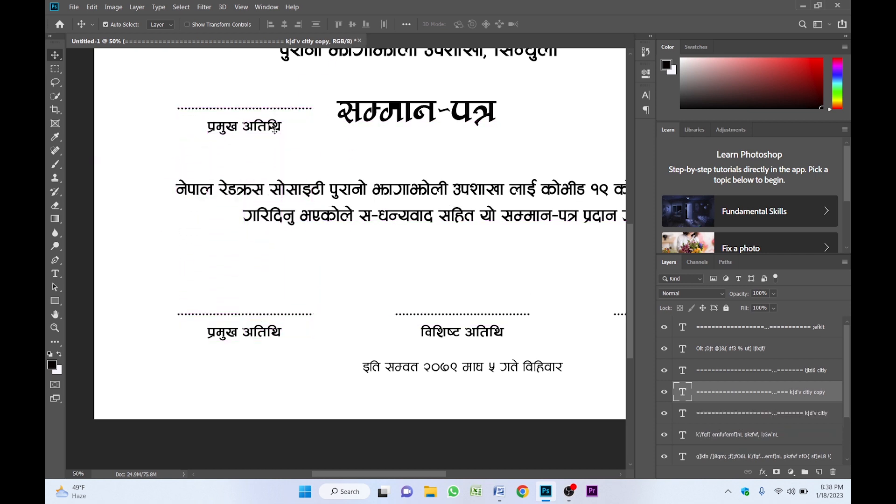
double_click(265, 125)
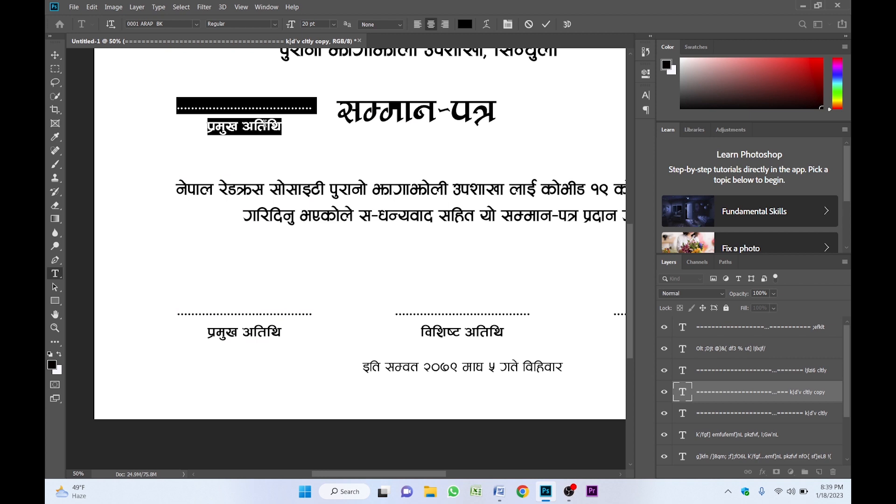
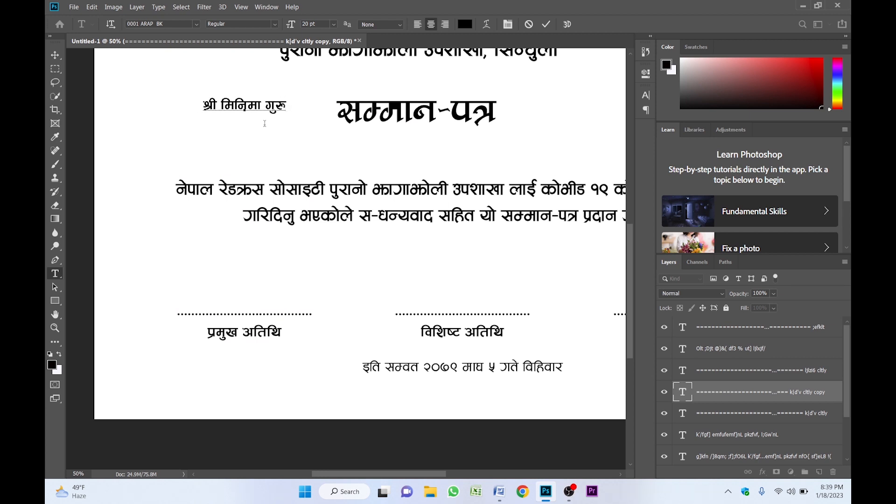
key(Return)
text(क.न.पा, सिनधु)
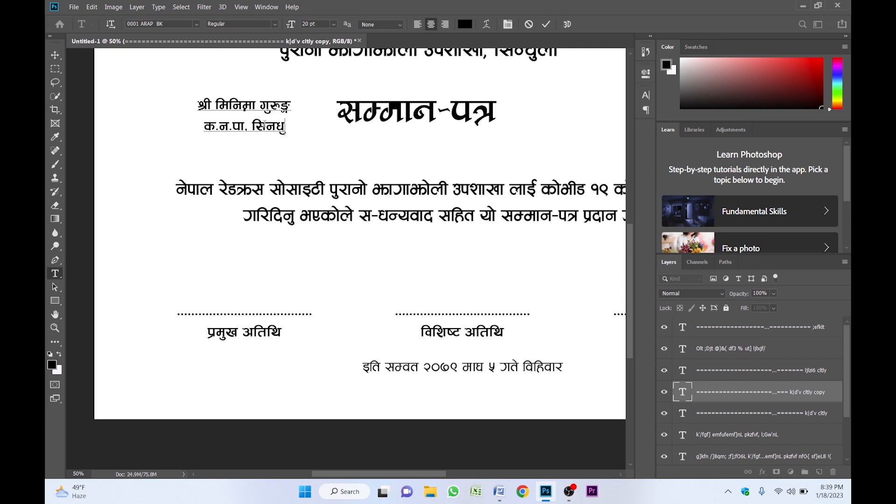
key(BackSpace)
key(BackSpace)
key(BackSpace)
text(न्धुली)
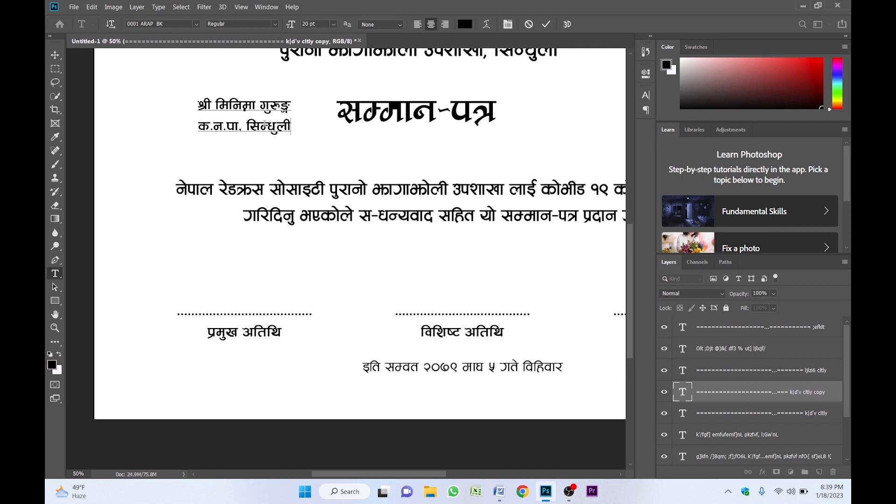
key(ctrl+Return)
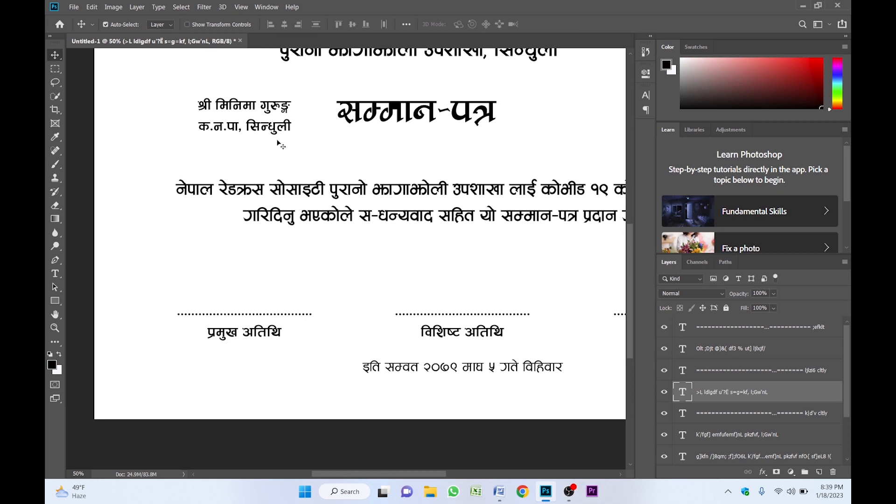
- Zoom out to the full page and open Boarder.png as a new document
key(z)
alt+click(319, 168)
drag(319, 168, 241, 163)
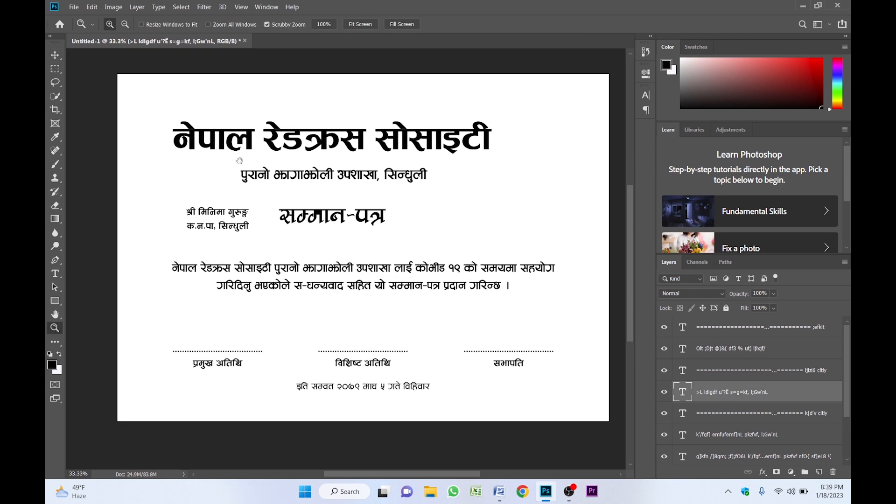
key(v)
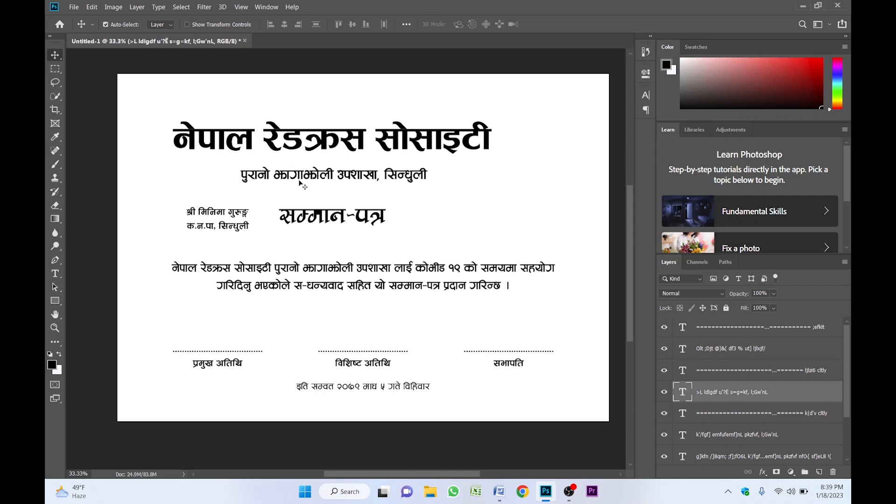
key(ctrl)
key(ctrl+o)
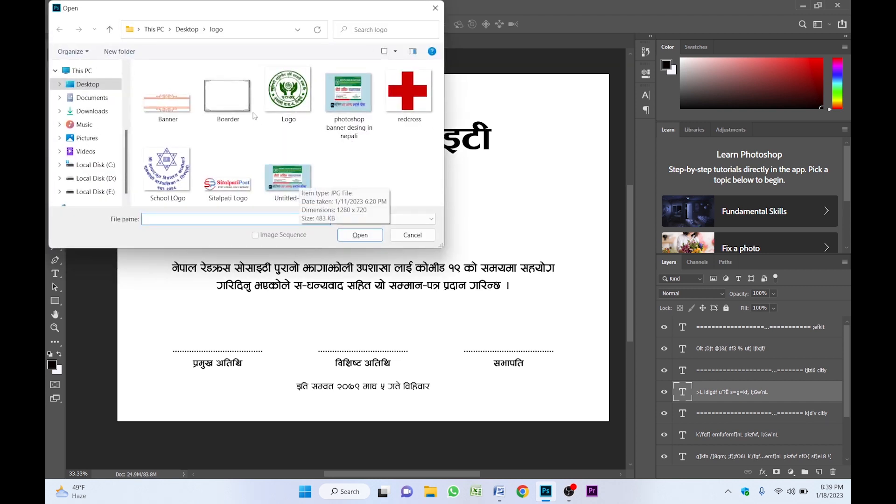
click(233, 91)
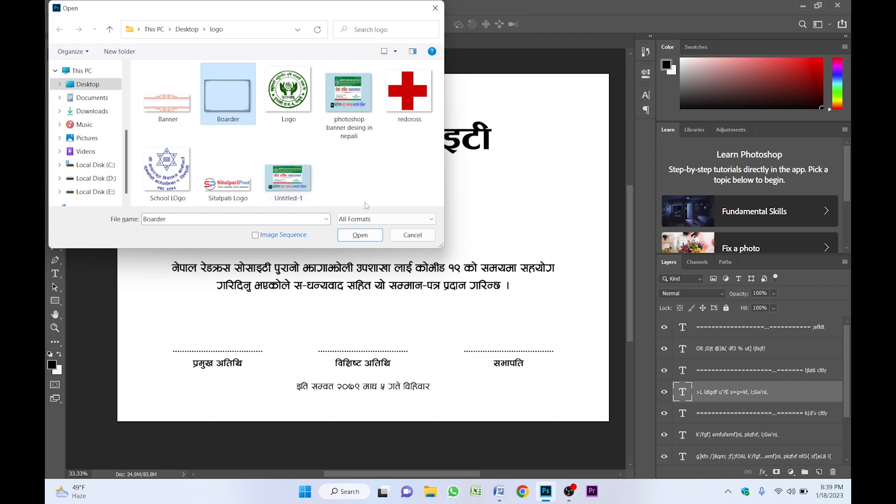
click(371, 236)
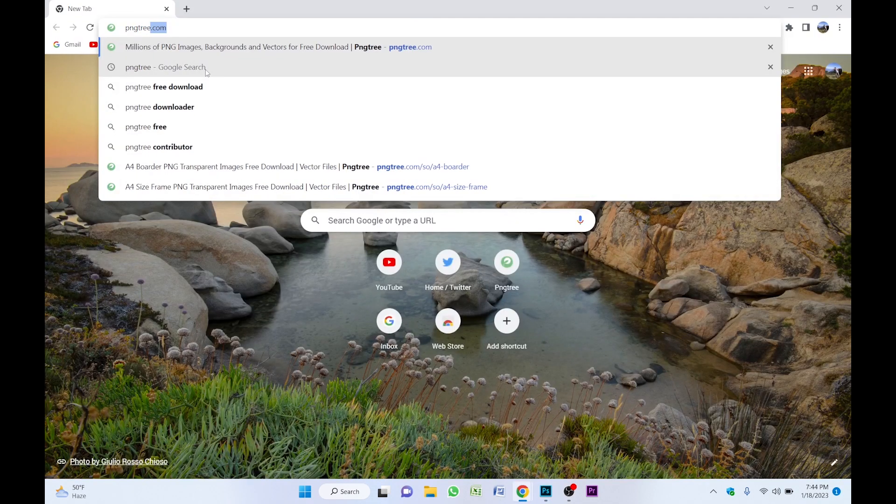
- Search the pngtree site for 'a4 border' images
key(Return)
click(558, 233)
text(a4 border)
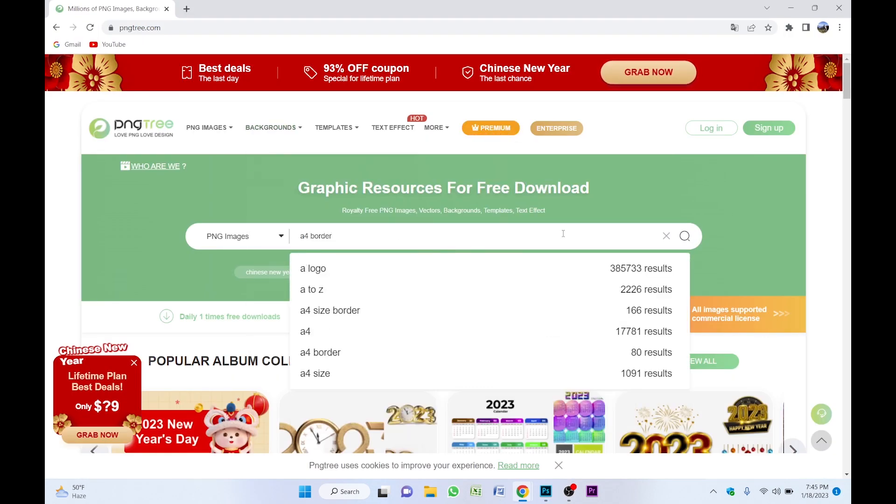
key(Return)
scroll(566, 235, down, 15)
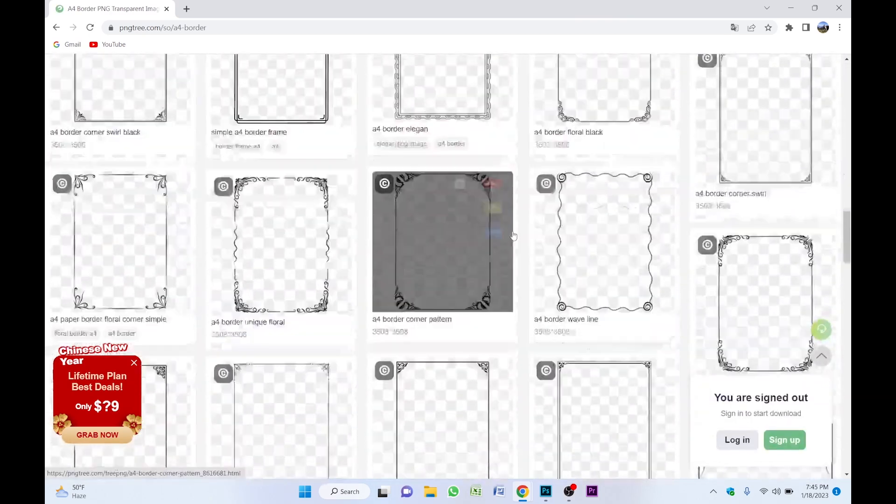
scroll(514, 235, up, 15)
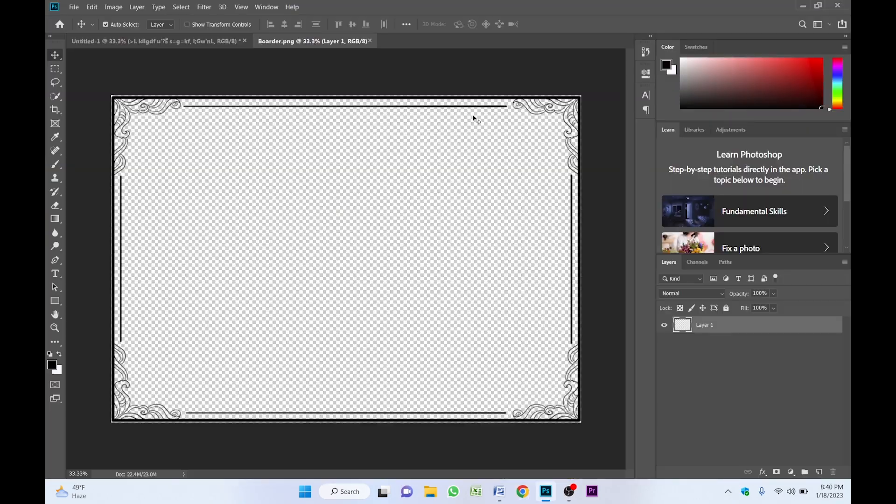
- Convert the border layer to a smart object and drag it into the certificate
right_click(735, 322)
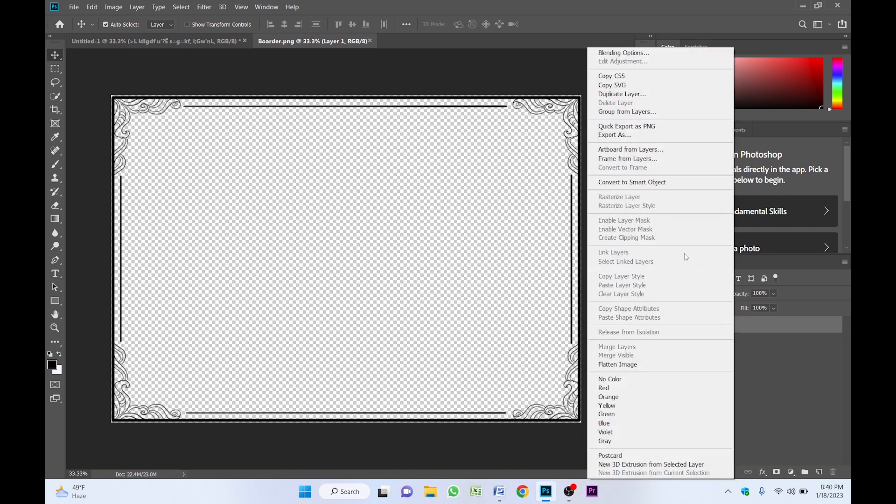
click(644, 186)
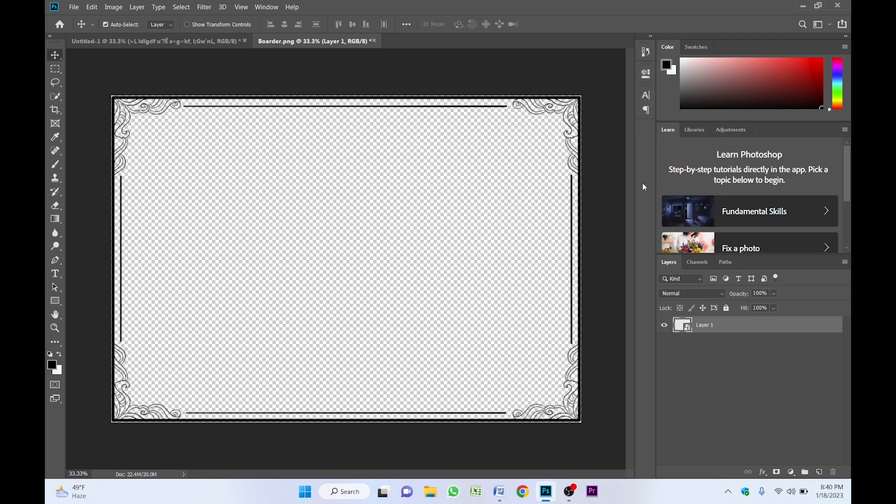
drag(143, 101, 195, 114)
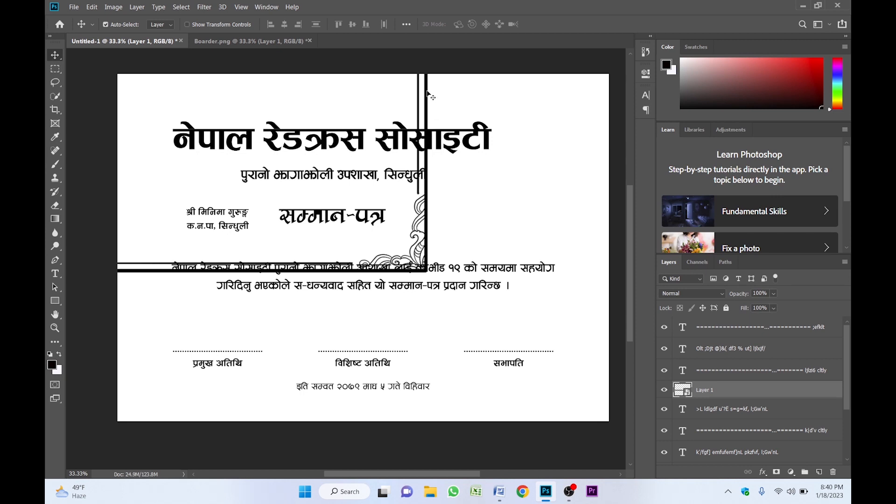
- Centre the border horizontally and vertically on the canvas, then deselect
key(ctrl+a)
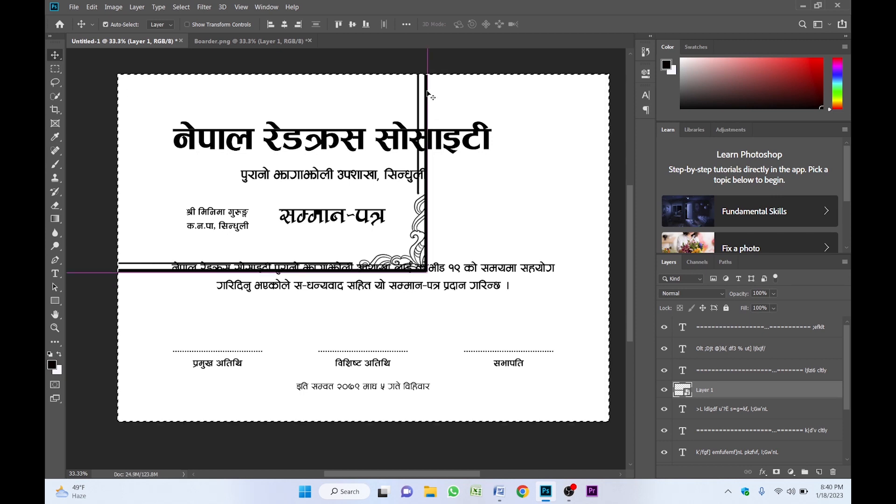
click(285, 25)
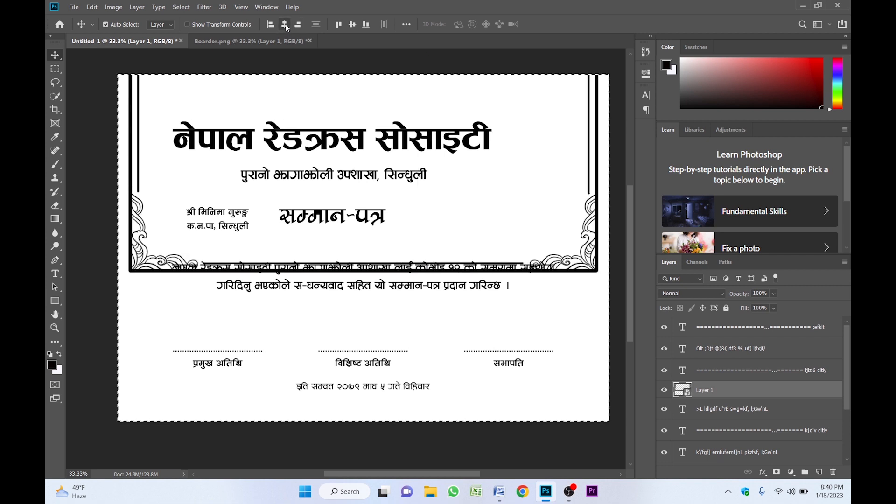
click(352, 25)
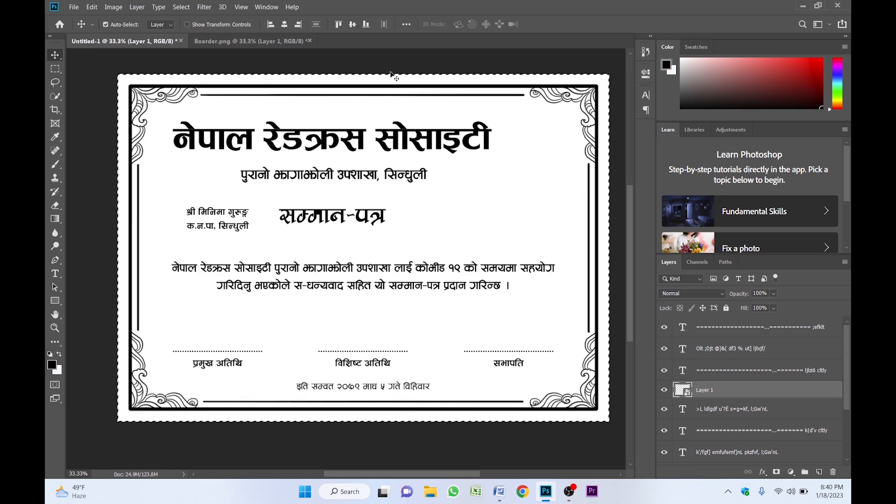
key(ctrl)
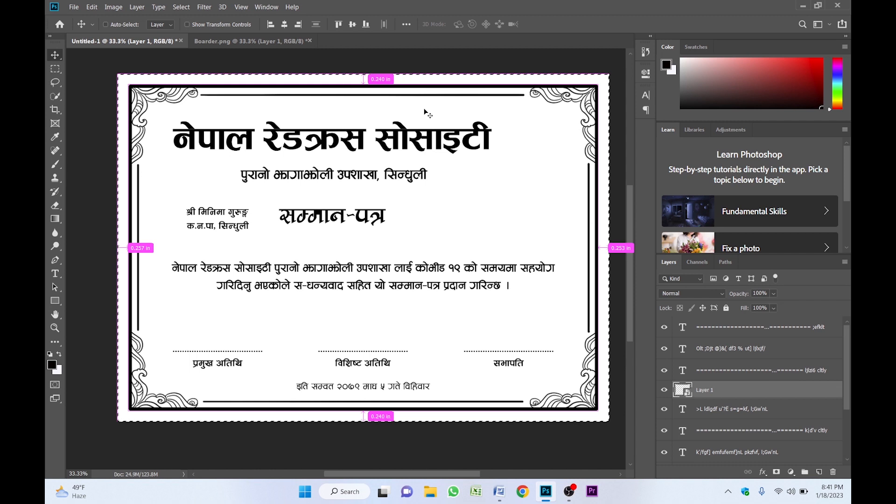
key(ctrl+d)
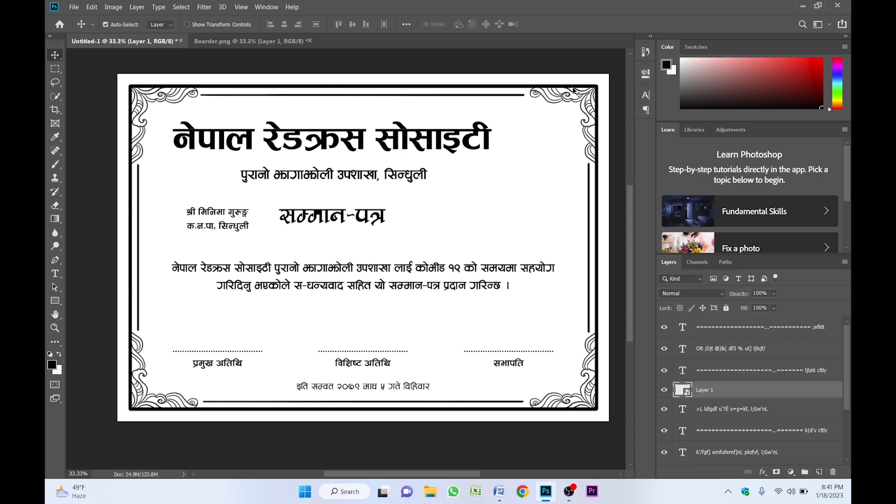
- Give the border layer a #fd0303 red Color Overlay and lock the layer
right_click(745, 391)
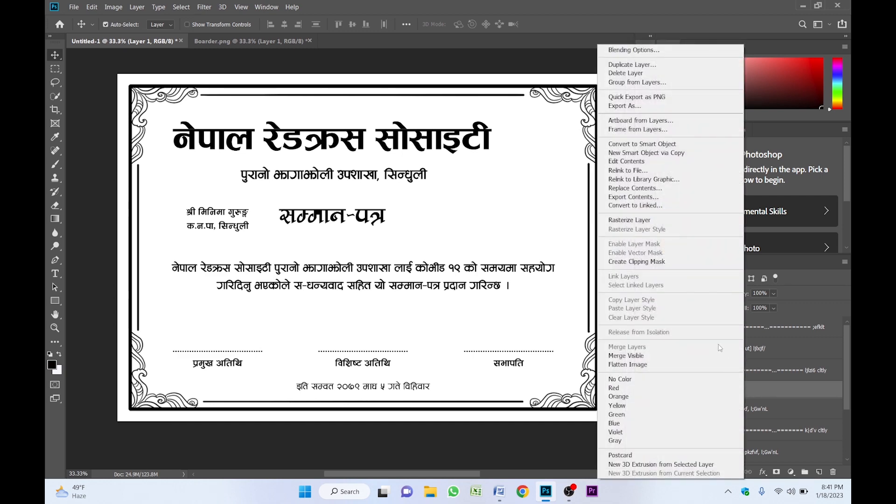
click(634, 51)
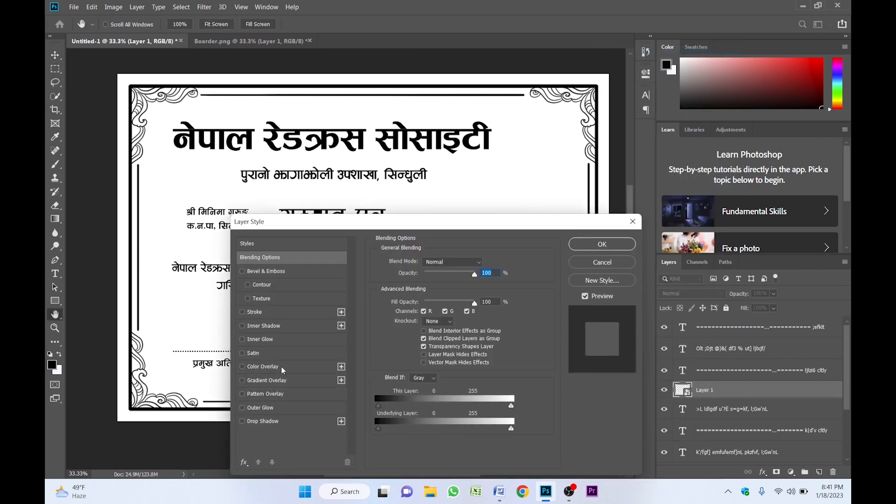
click(262, 367)
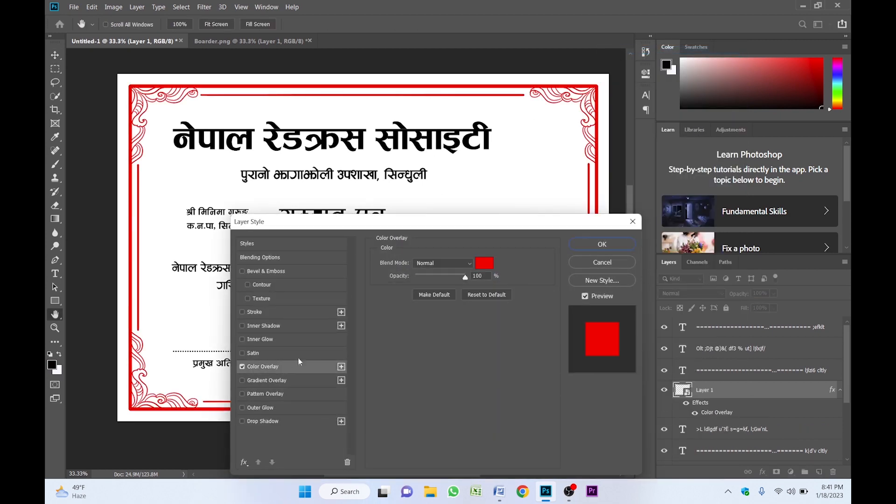
click(484, 262)
click(683, 167)
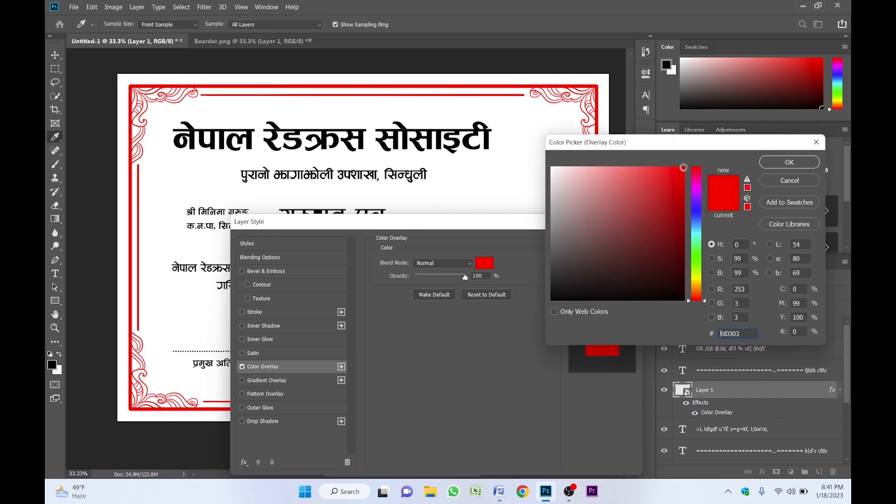
click(781, 165)
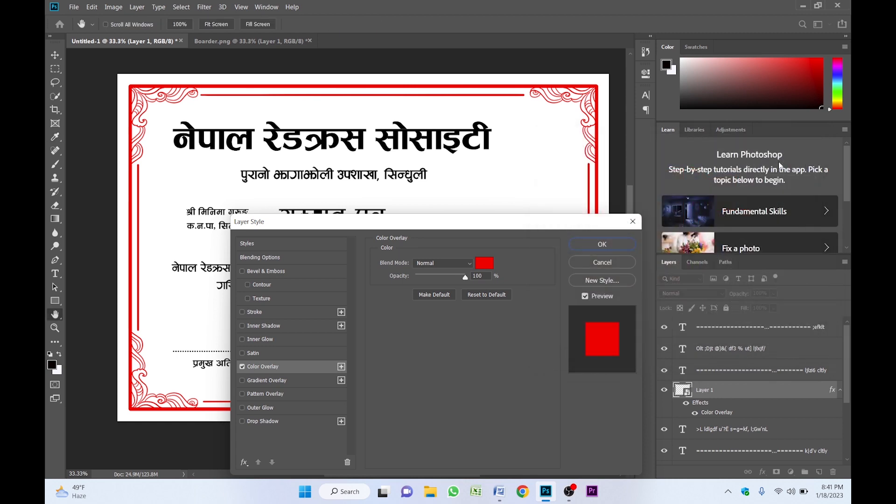
click(602, 245)
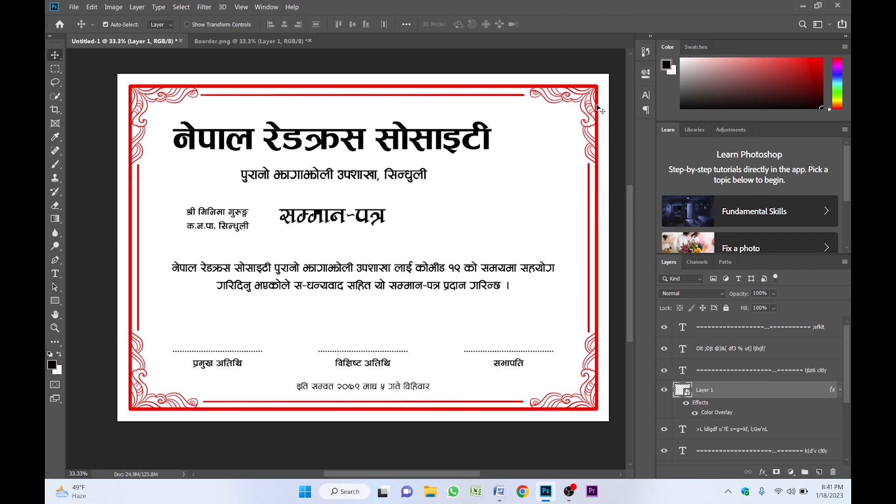
click(726, 309)
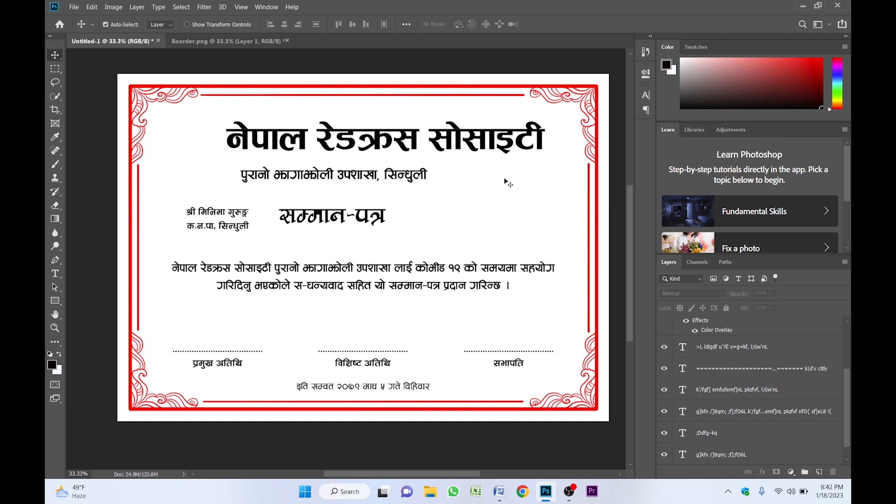
- Colour the title नेपाल रेडक्रस सोसाइटी red (fd0505) and move the subtitle up and right beneath it
click(471, 141)
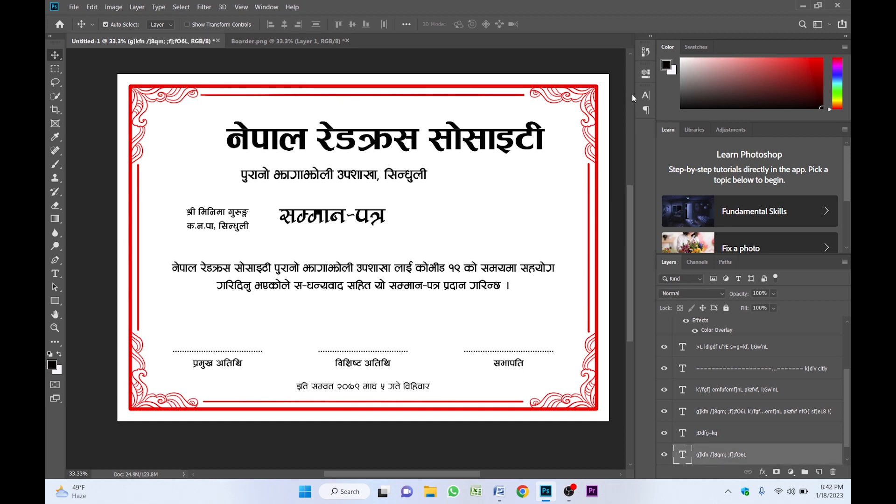
click(645, 95)
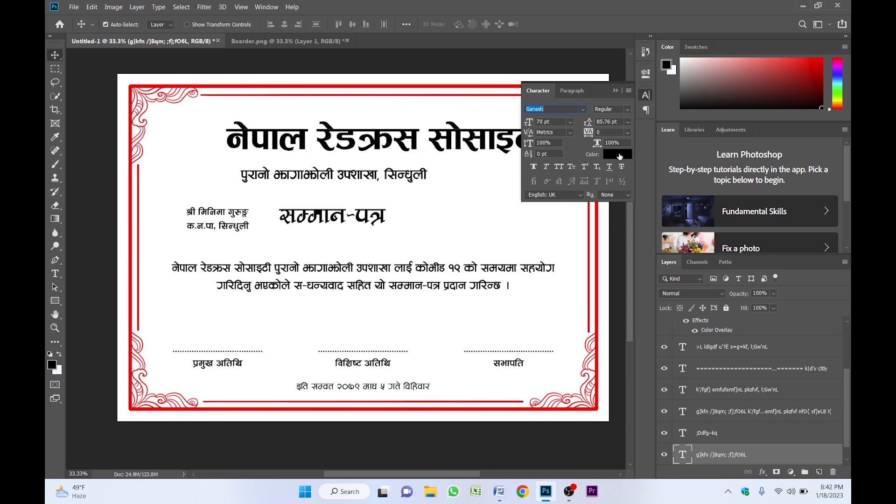
click(617, 154)
click(682, 167)
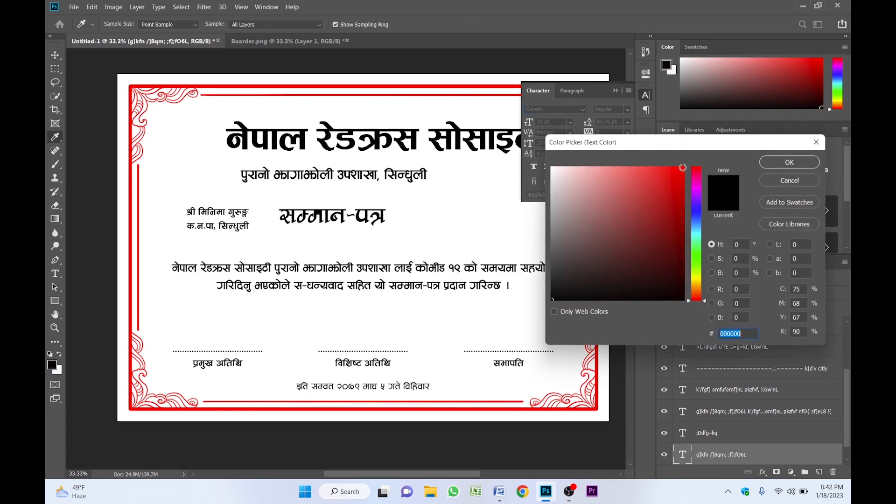
click(786, 162)
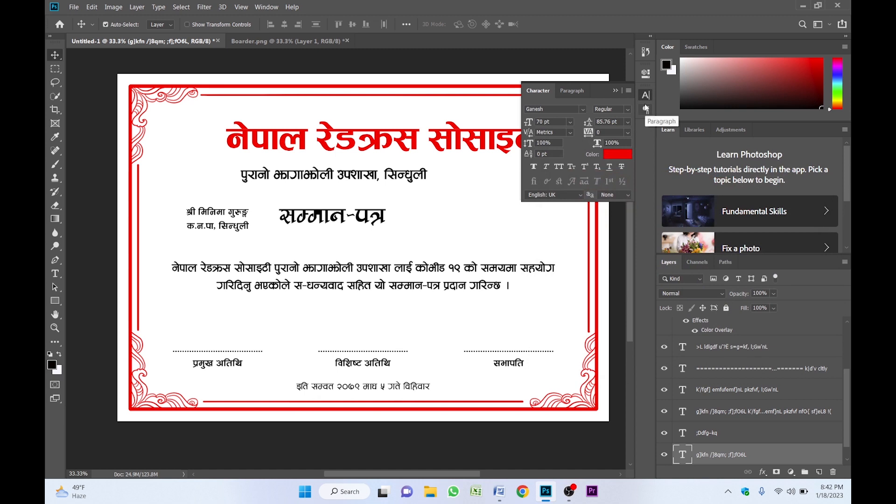
click(616, 91)
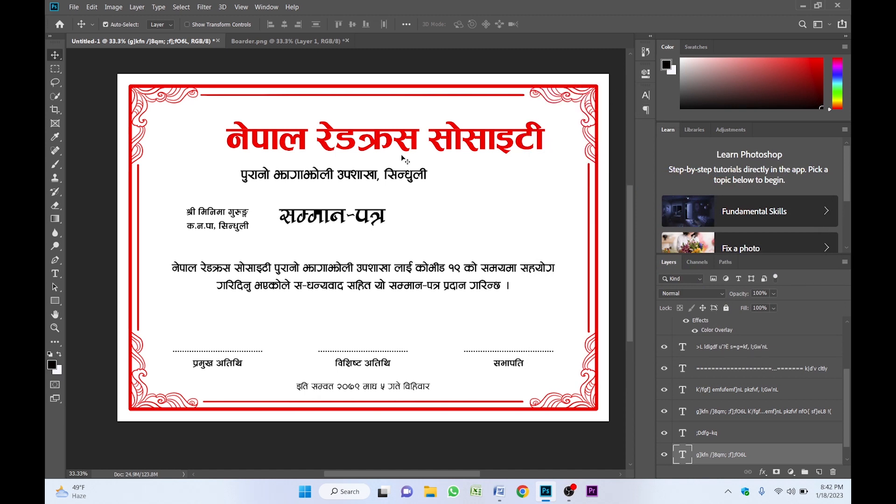
click(310, 180)
drag(309, 180, 361, 173)
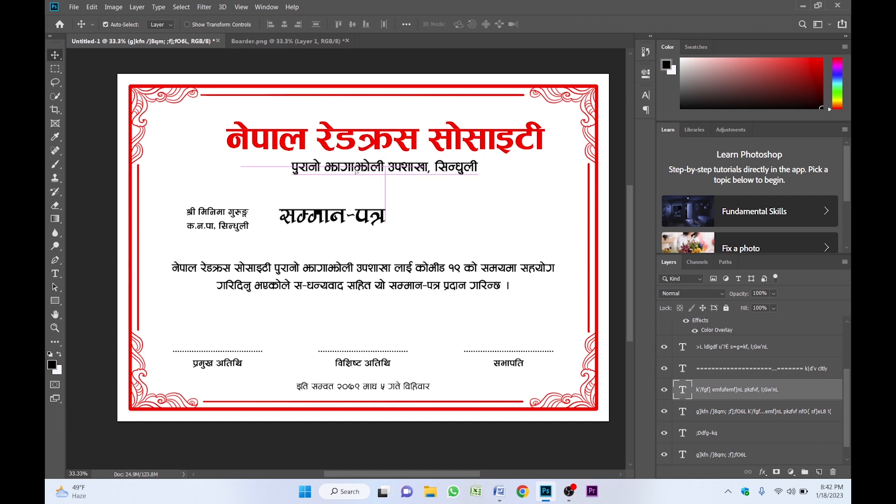
- Change the subtitle's text colour to dark blue
click(646, 95)
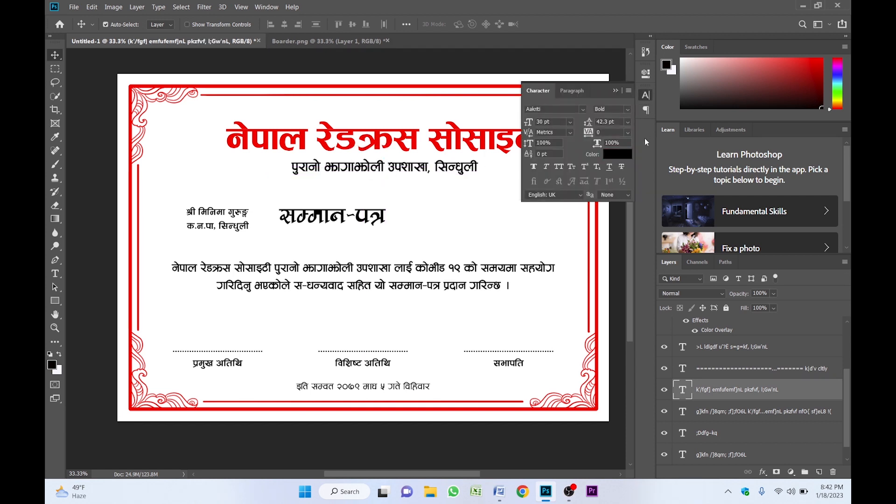
click(629, 158)
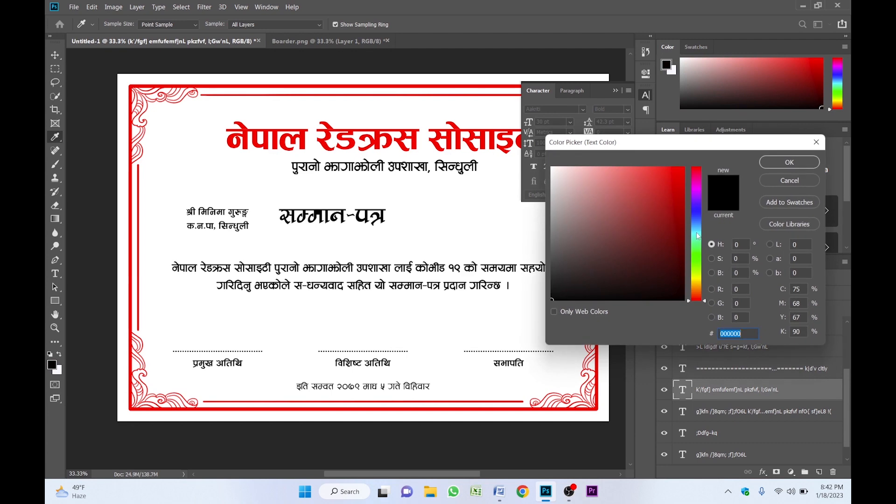
click(696, 215)
drag(696, 216, 697, 205)
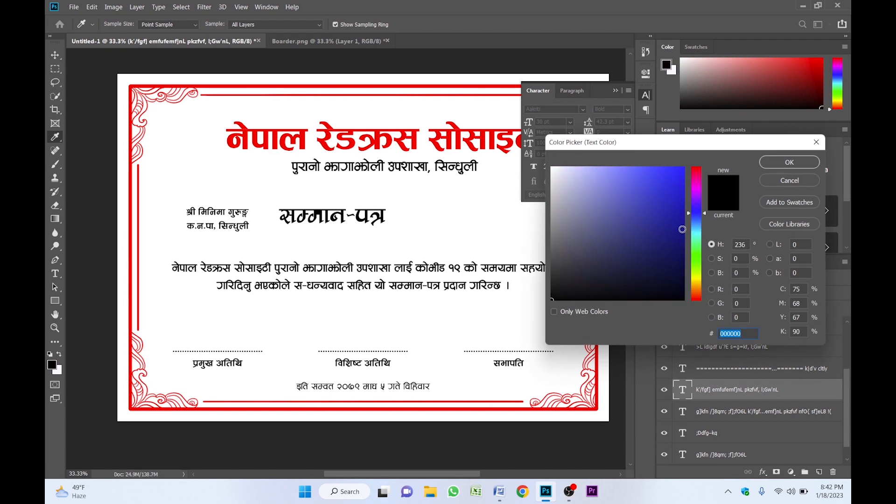
click(667, 217)
click(789, 162)
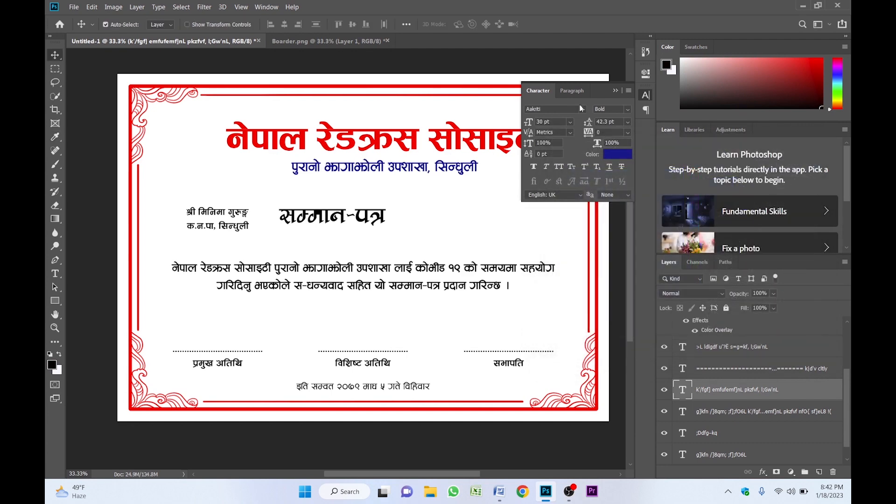
click(614, 91)
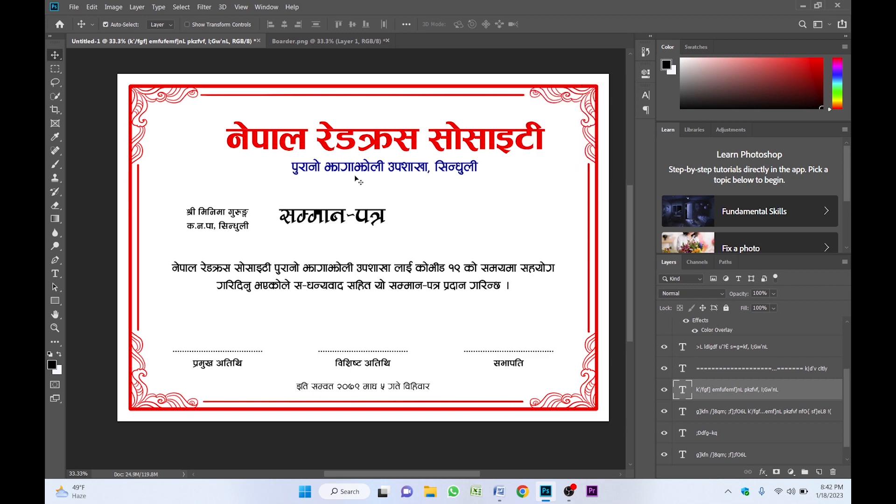
- Move the सम्मान-पत्र heading up, centred under the subtitle, and colour it red
scroll(329, 203, down, 3)
scroll(329, 203, left, 2)
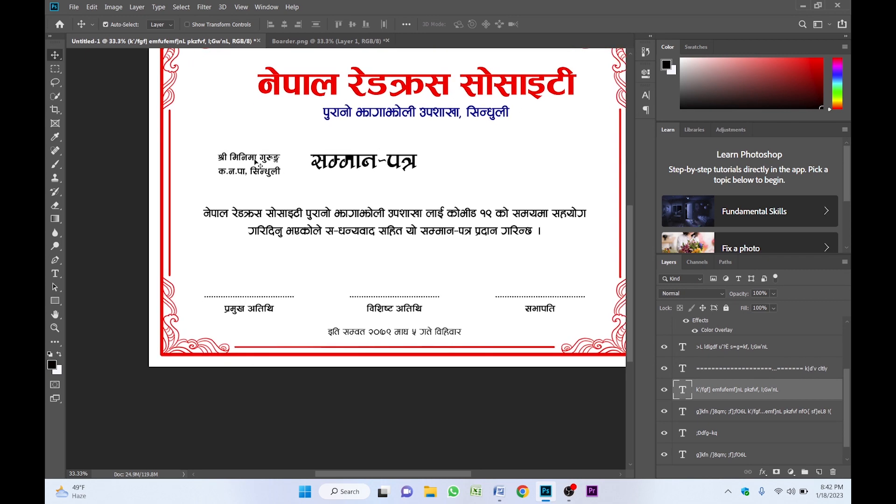
drag(355, 165, 385, 150)
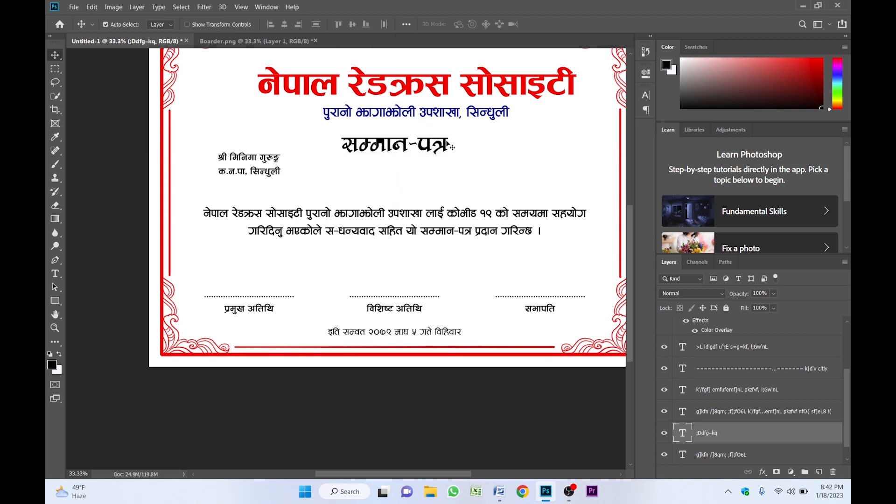
click(645, 97)
click(620, 154)
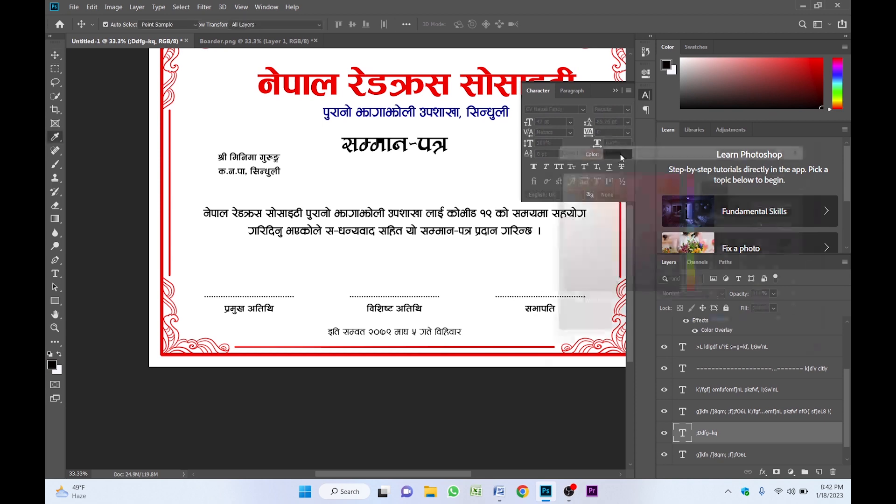
click(682, 168)
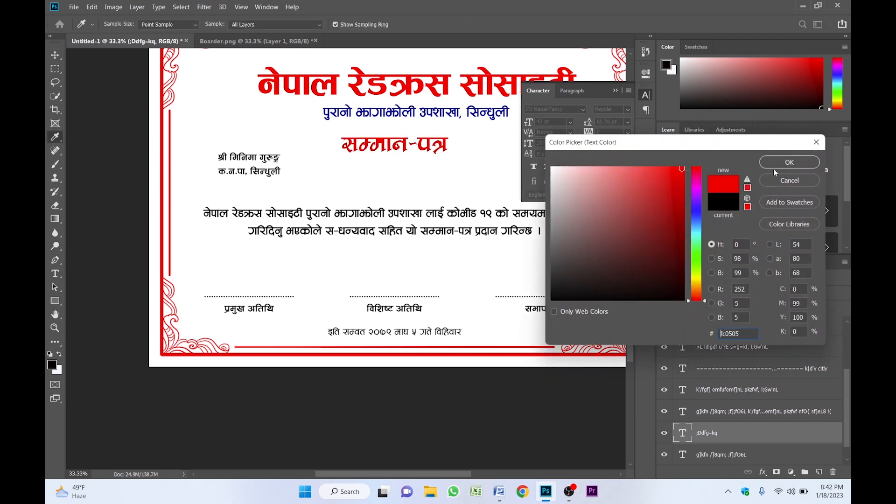
click(783, 161)
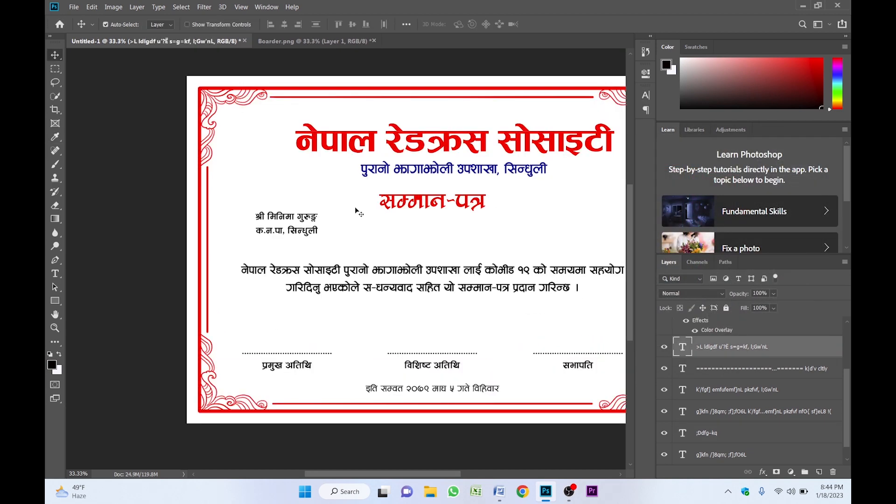
- Enlarge the recipient name block to 25 pt and reposition it nearer the left border
key(z)
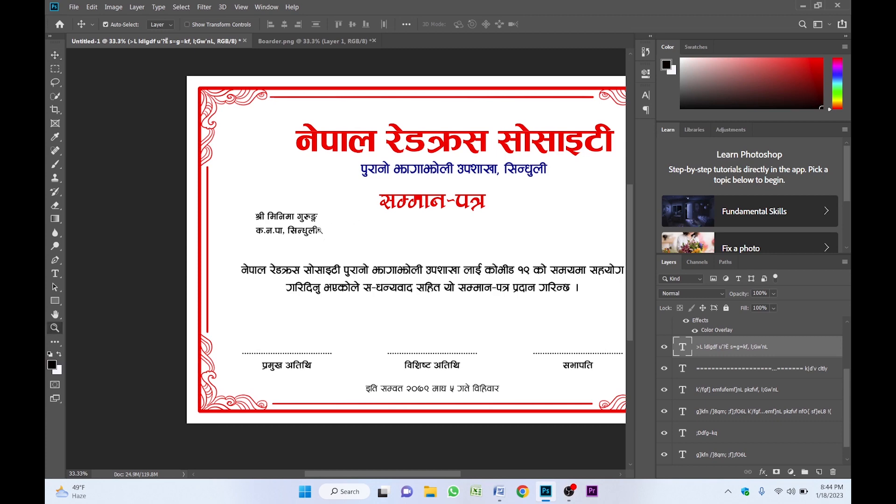
click(323, 232)
click(325, 226)
key(v)
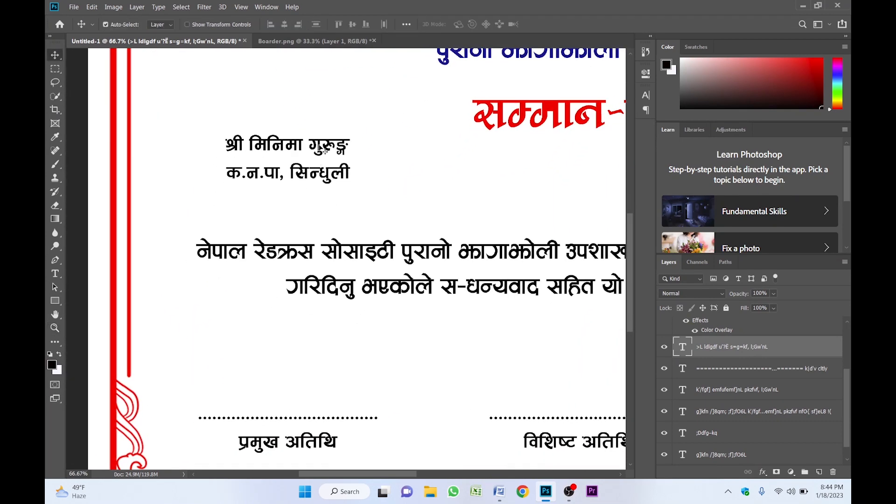
drag(306, 147, 280, 164)
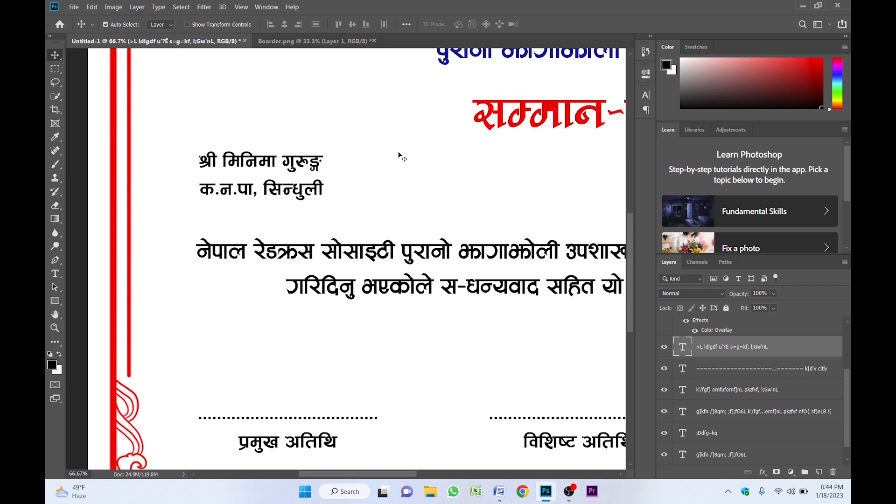
click(649, 97)
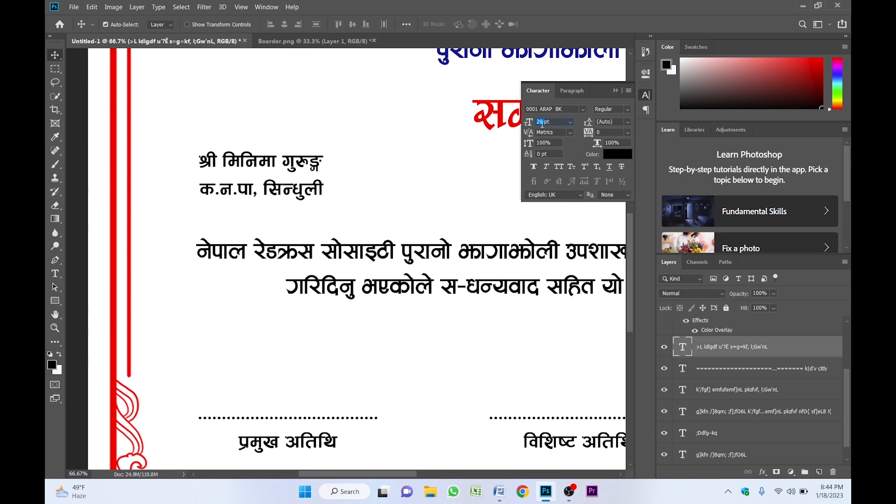
text(25)
key(Return)
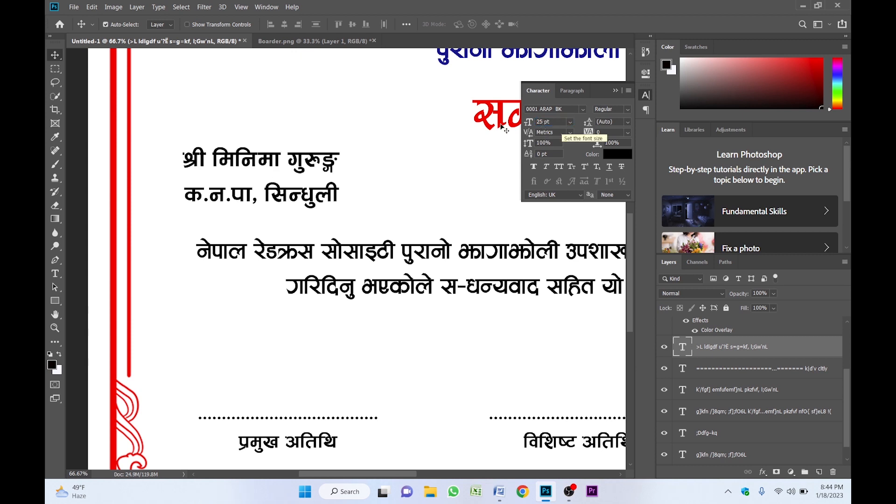
click(617, 91)
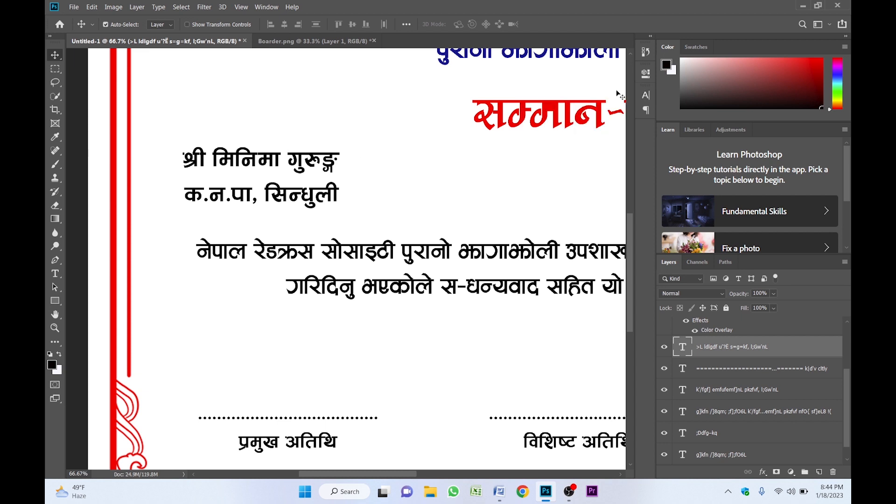
mouse_move(272, 172)
mouse_down()
mouse_move(298, 173)
mouse_move(287, 173)
mouse_up()
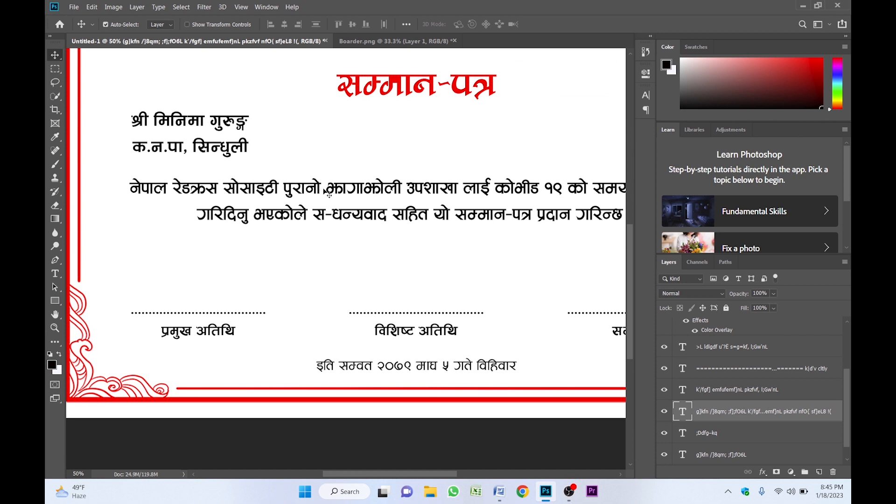
- Colour the words नेपाल रेडक्रस सोसाइटी in the body paragraph red
drag(220, 185, 230, 182)
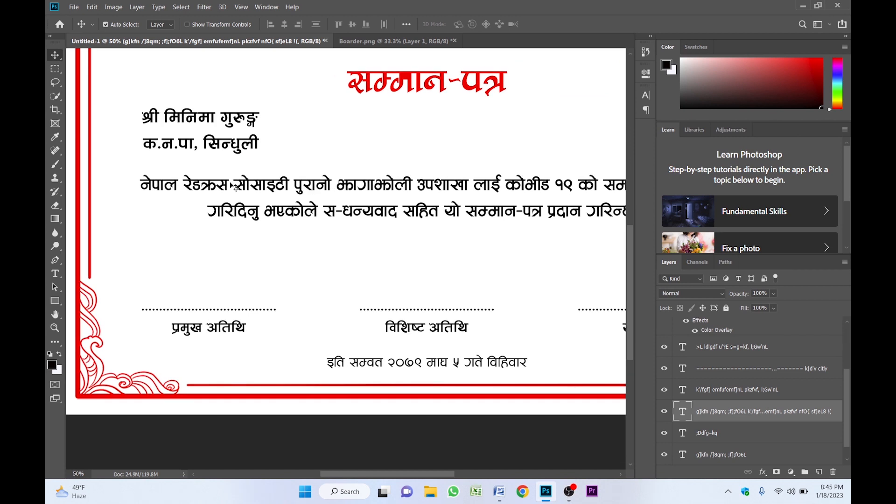
double_click(269, 184)
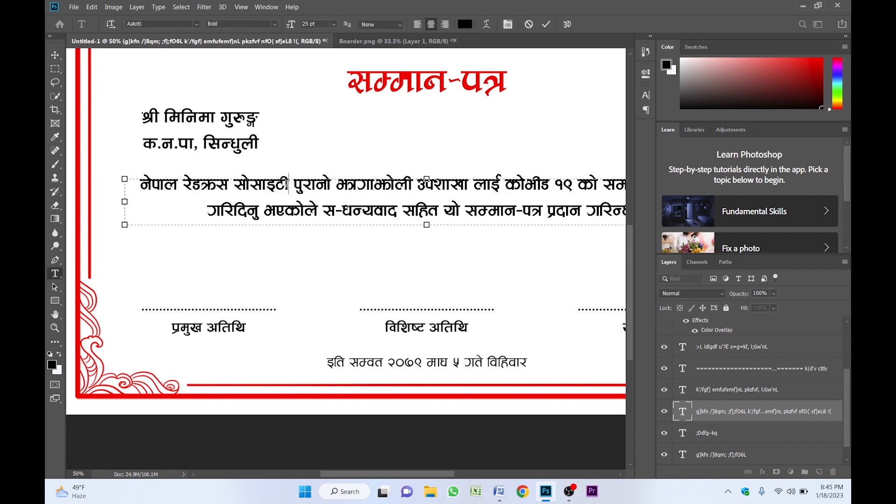
drag(290, 187, 140, 186)
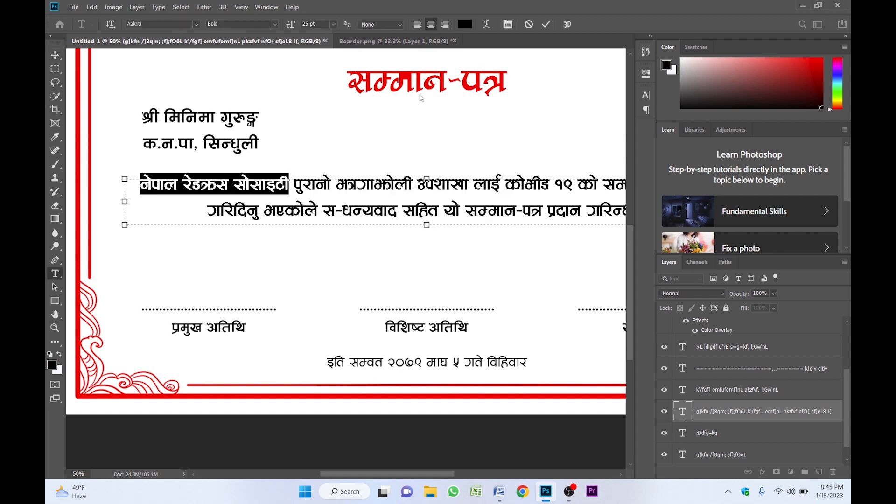
click(465, 24)
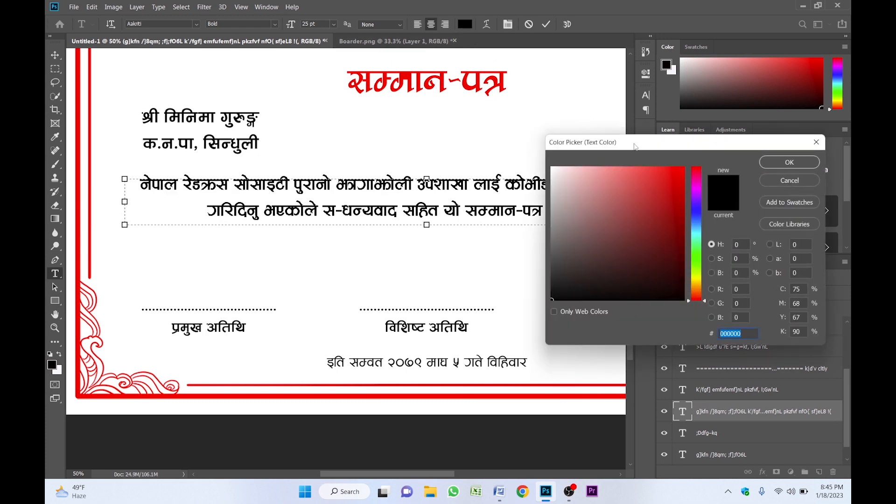
click(679, 169)
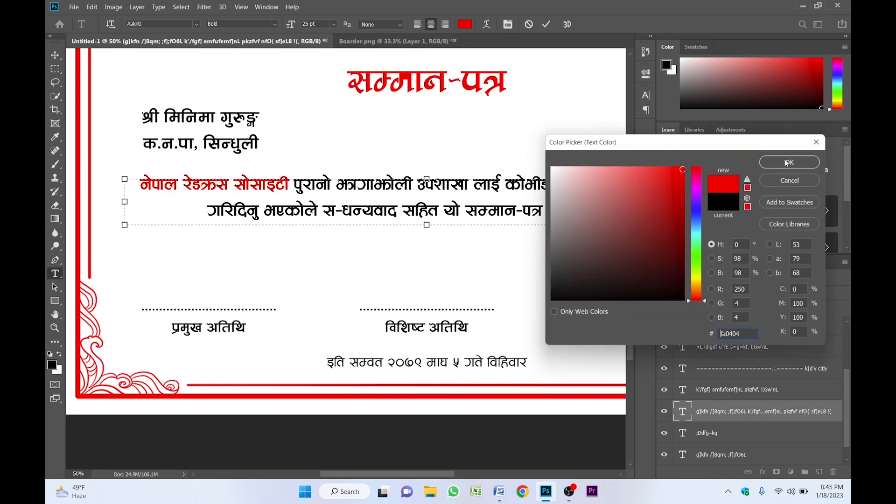
click(787, 161)
click(340, 185)
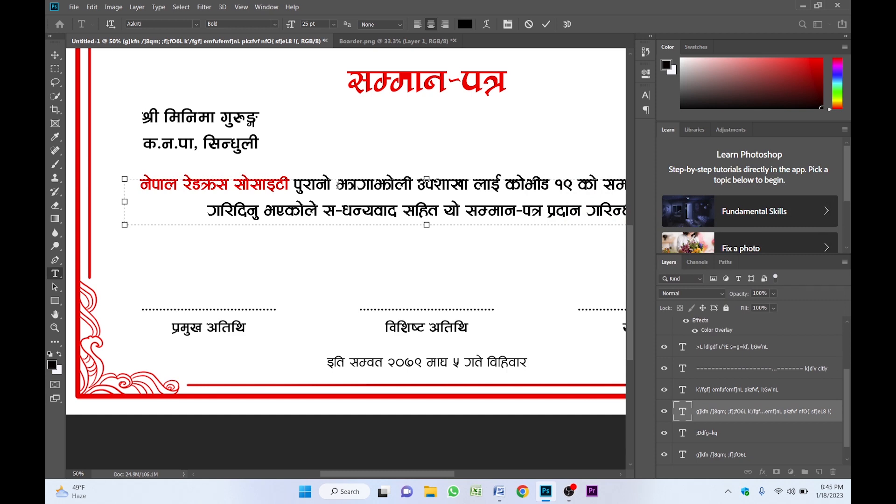
key(ctrl+Return)
key(v)
drag(353, 188, 284, 167)
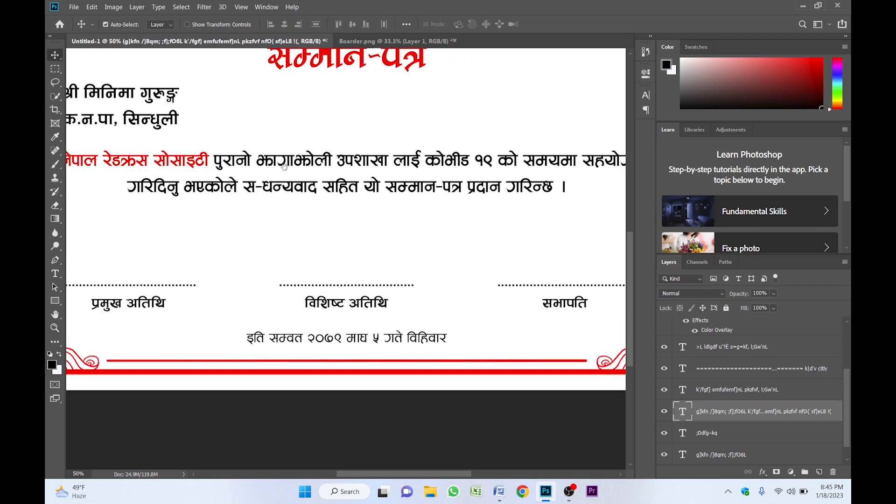
- Colour the word स-धन्यवाद in the paragraph red
double_click(264, 195)
click(247, 182)
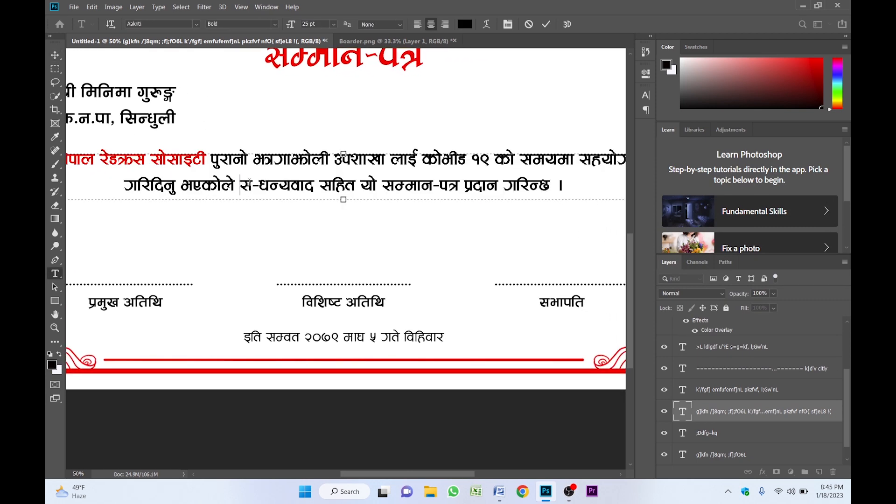
drag(249, 182, 312, 185)
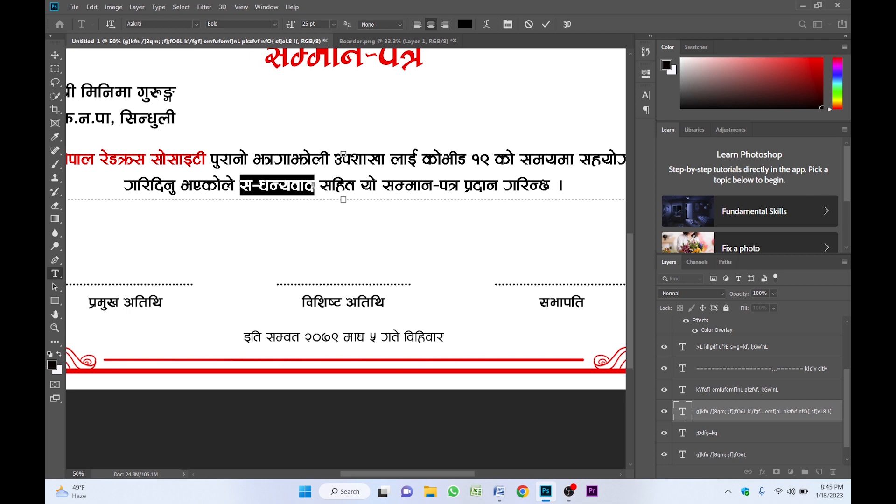
click(465, 26)
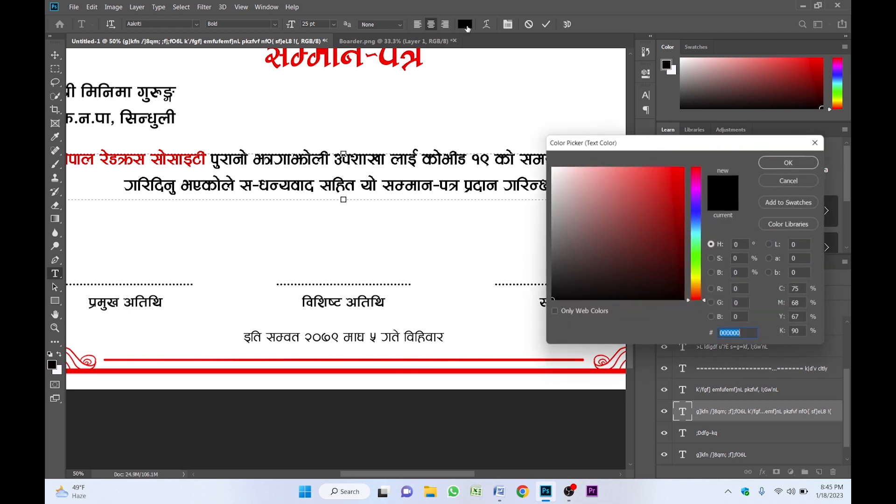
click(684, 168)
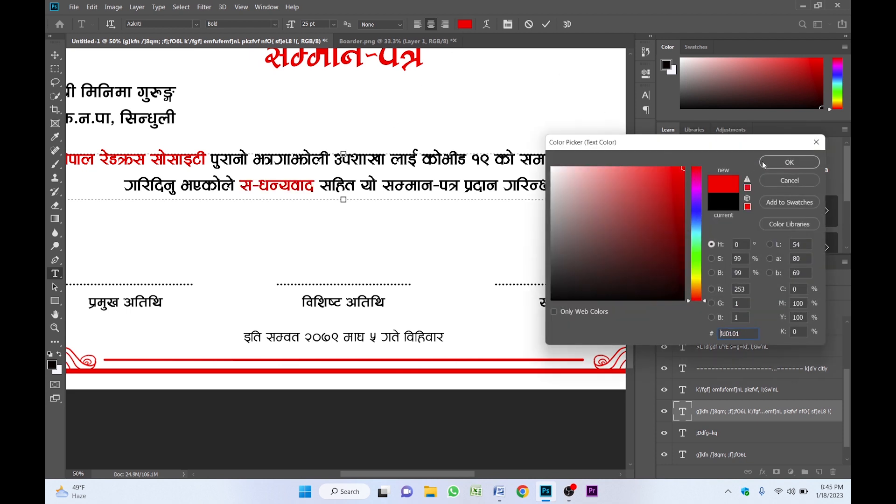
click(815, 162)
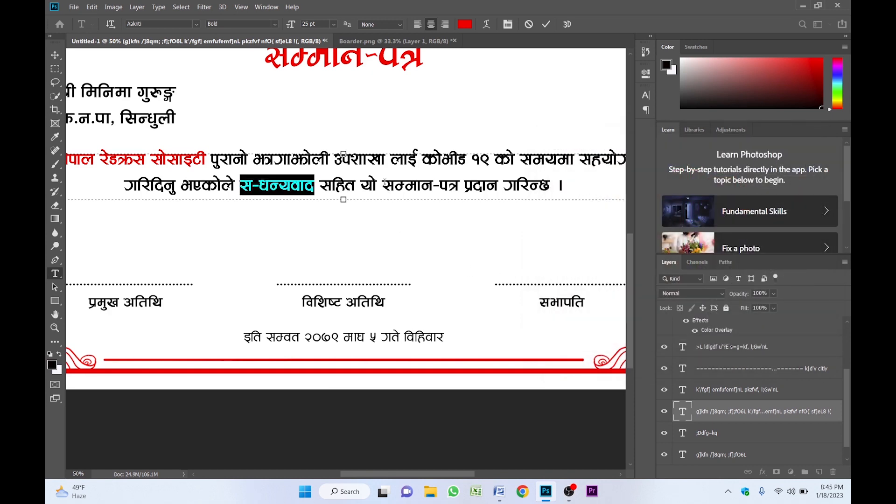
- Colour सम्मान-पत्र in the paragraph red, commit the edit, and zoom out to the whole certificate
drag(382, 184, 460, 186)
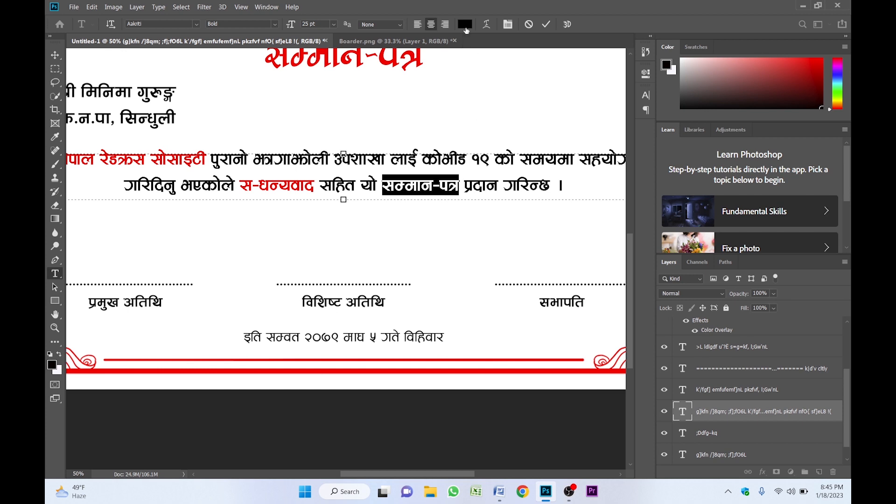
click(465, 25)
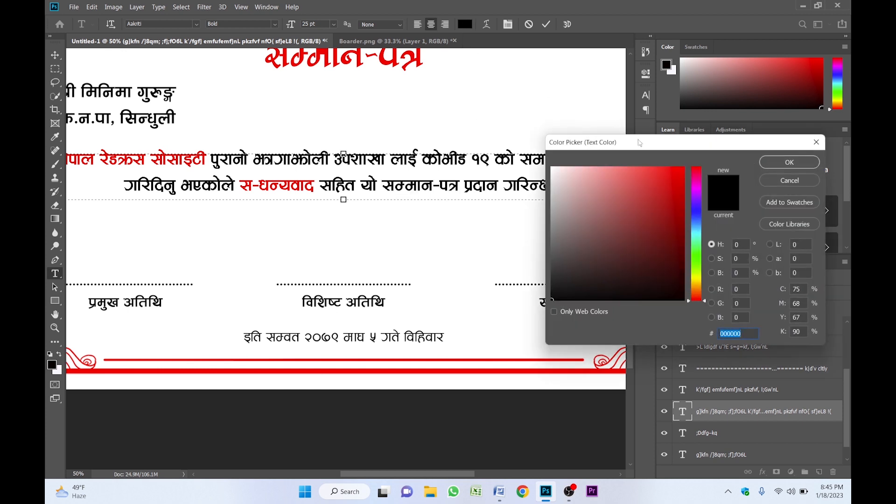
click(683, 168)
click(767, 164)
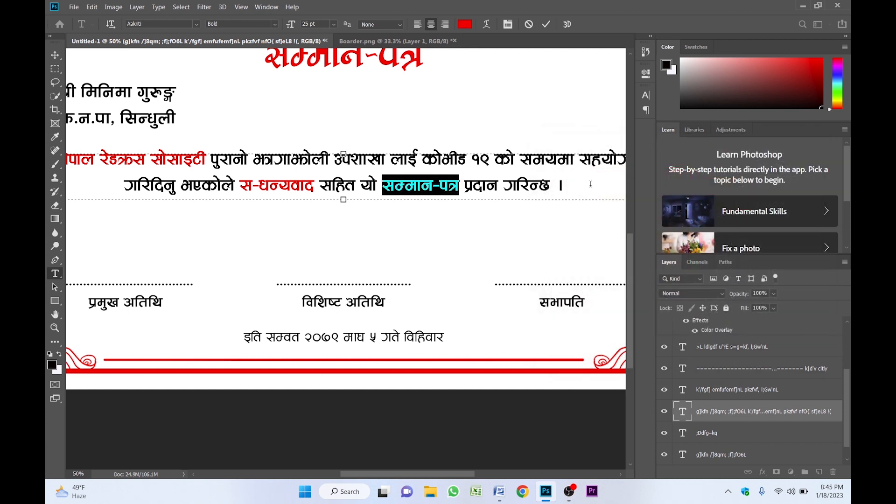
key(ctrl+Return)
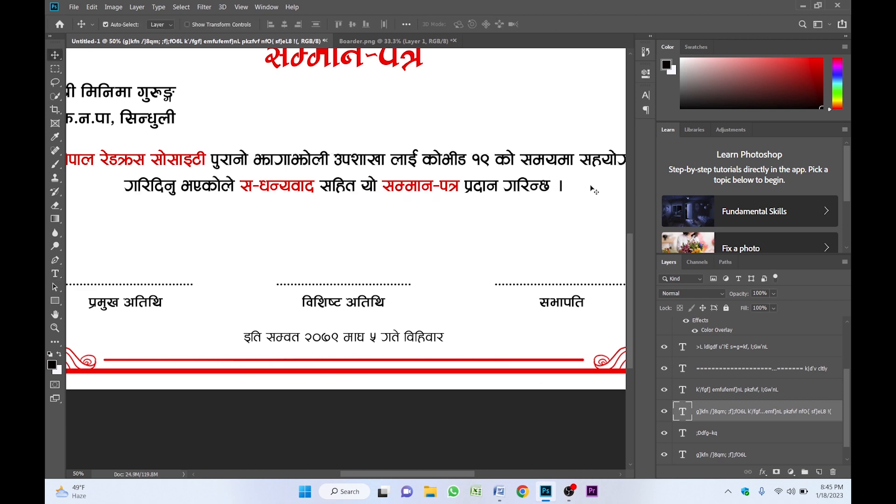
key(ctrl+space)
ctrl+alt+click(412, 219)
ctrl+alt+click(412, 218)
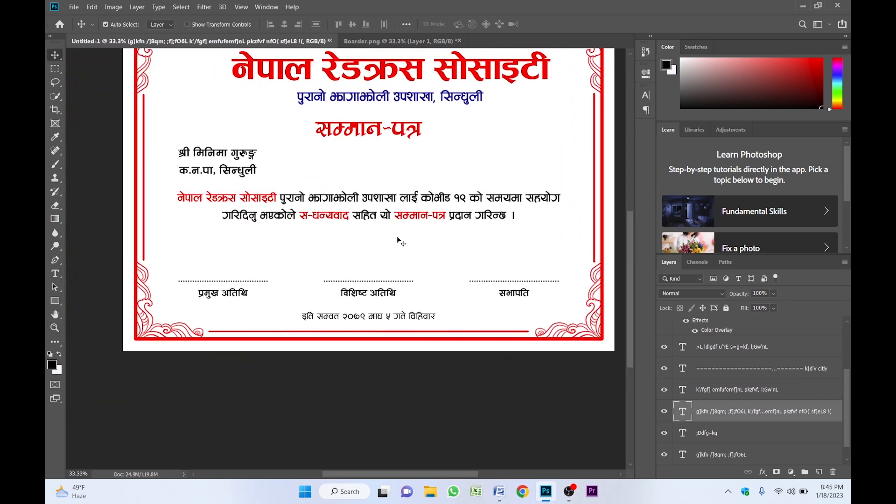
- Recolour the date line 'इति सम्वत २०७९ माघ ५ गते विहिवार' dark blue #02257d in the Character panel
key(ctrl+space)
ctrl+click(398, 241)
scroll(383, 281, down, 5)
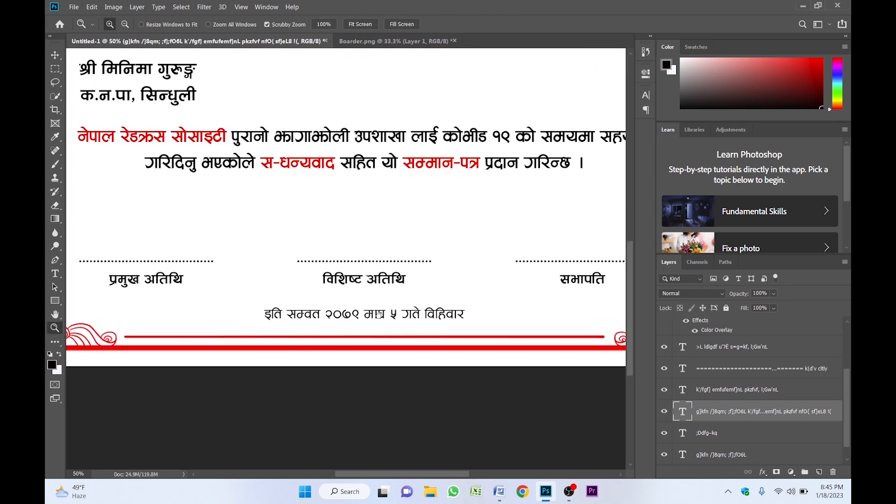
ctrl+click(348, 271)
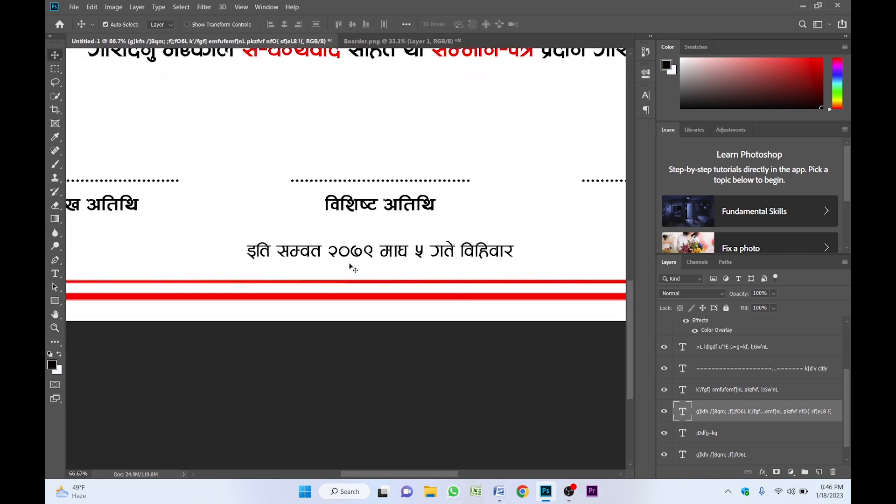
click(400, 258)
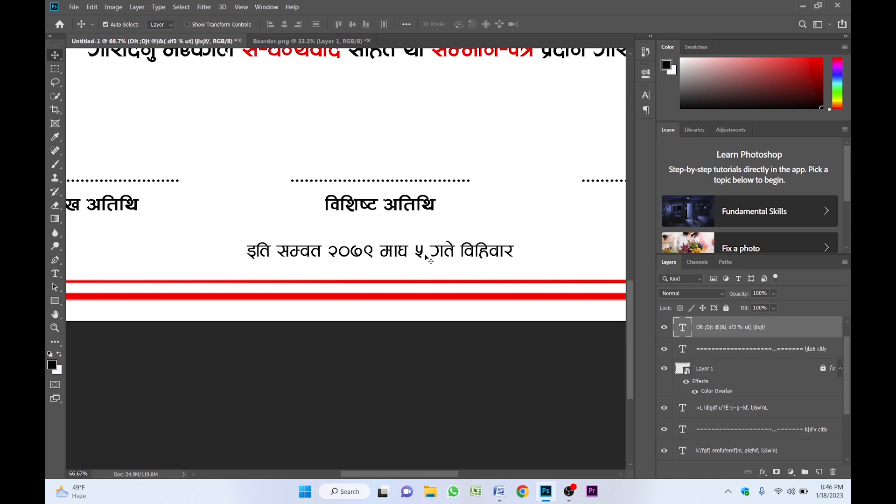
click(646, 95)
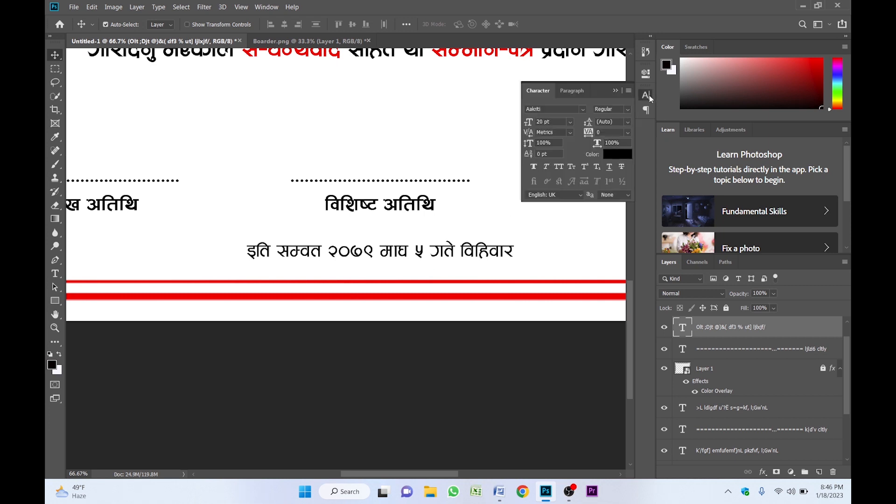
click(623, 153)
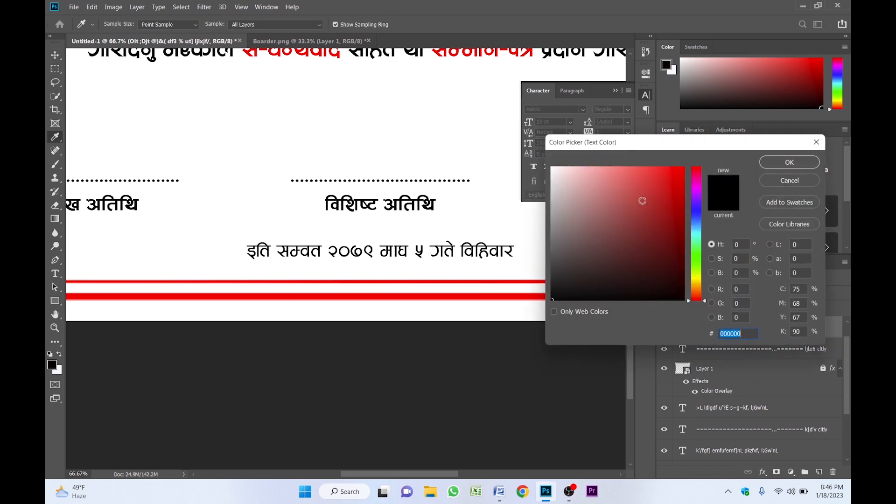
click(699, 219)
click(683, 233)
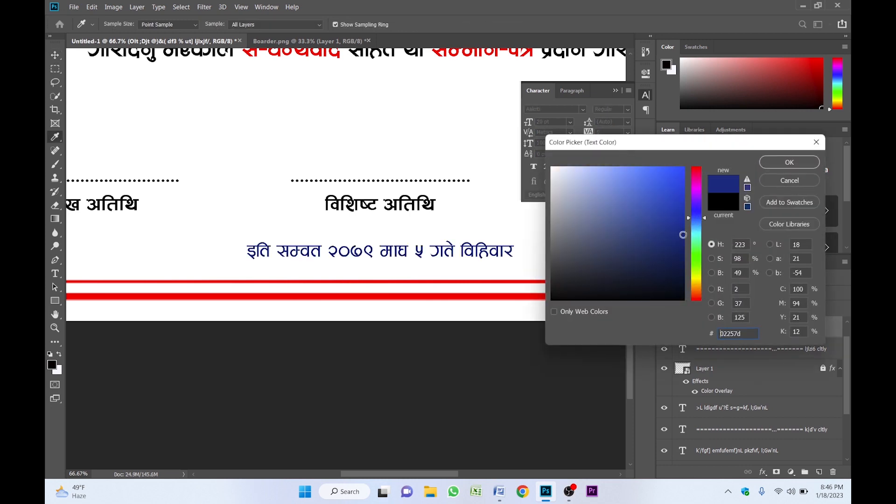
key(Return)
alt+click(416, 229)
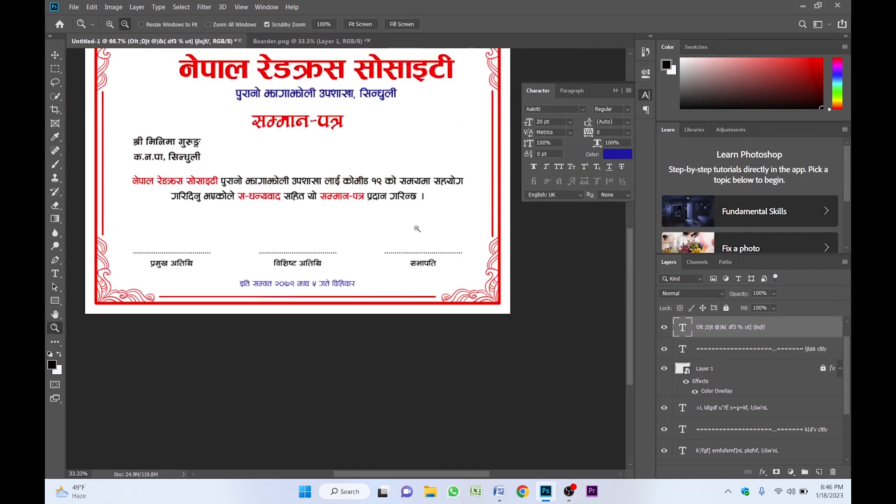
click(337, 223)
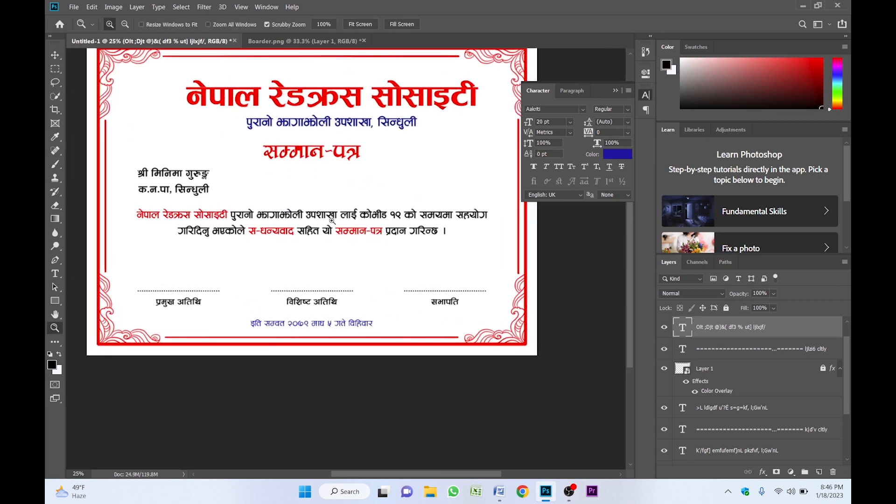
key(v)
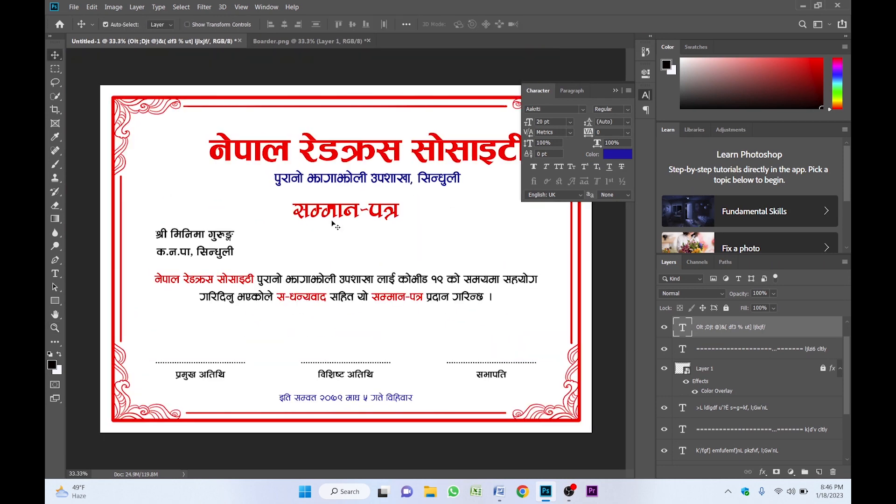
- Move the body paragraph and name-and-address lines lower, then bring up the Open dialog
click(356, 285)
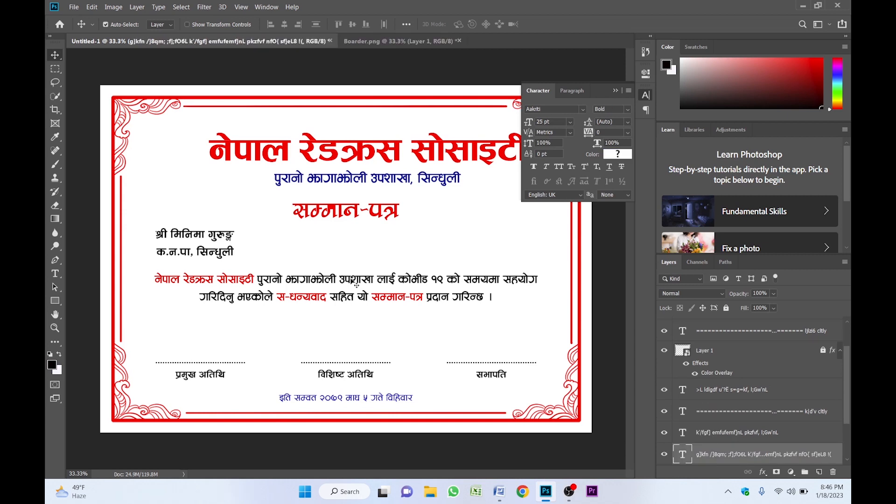
drag(356, 285, 356, 303)
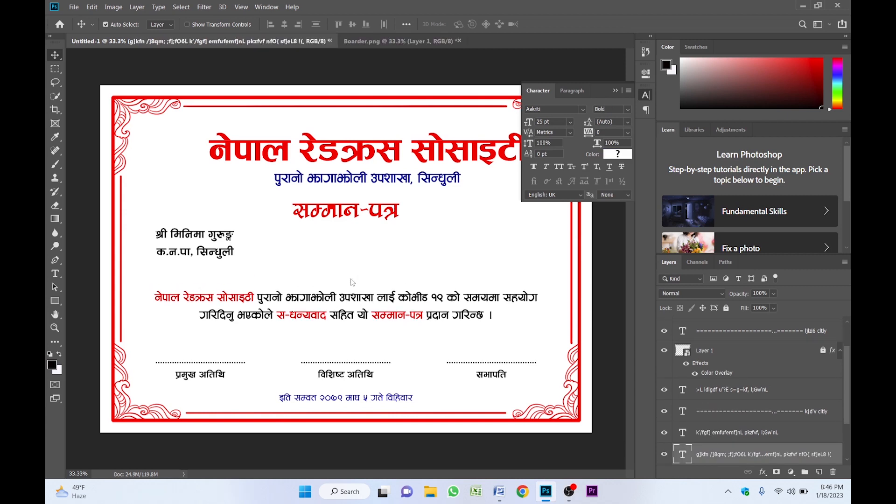
click(214, 241)
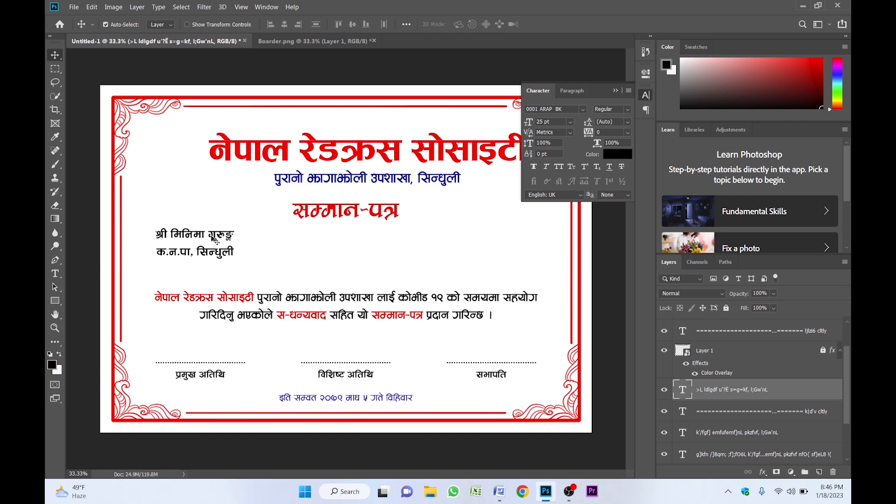
key(shift+Down)
key(shift+Down)
key(shift+Down)
key(shift+Down)
key(shift+Down)
key(shift+Down)
key(shift+Down)
key(shift+Down)
key(shift+Down)
key(shift+Down)
key(shift+Down)
key(shift+Down)
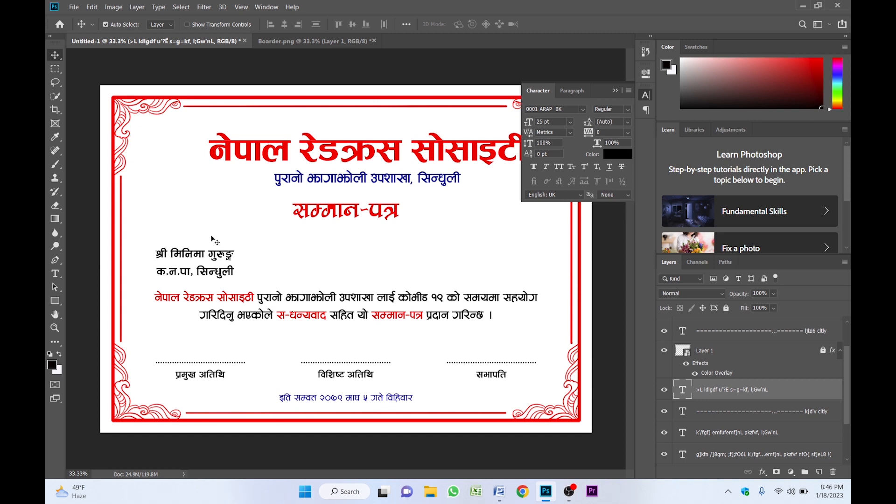
click(179, 162)
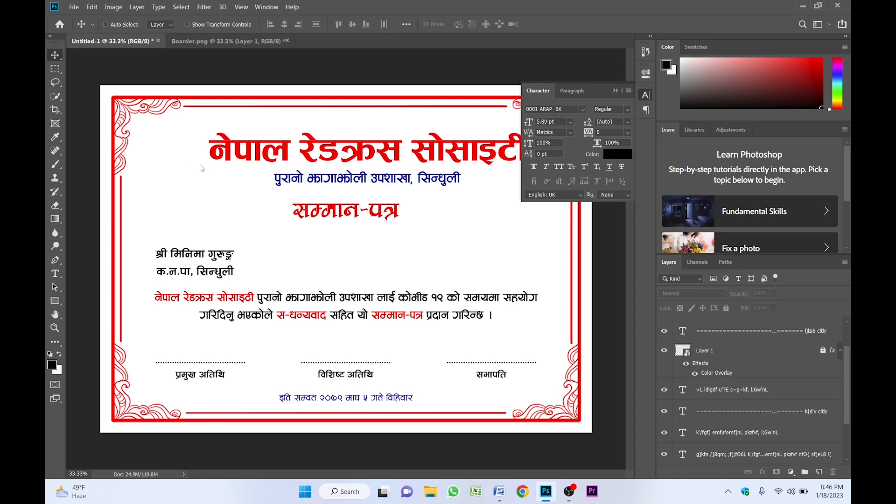
key(ctrl+o)
- Open redcross.png, convert it to a Smart Object, and drag it into the certificate
click(413, 96)
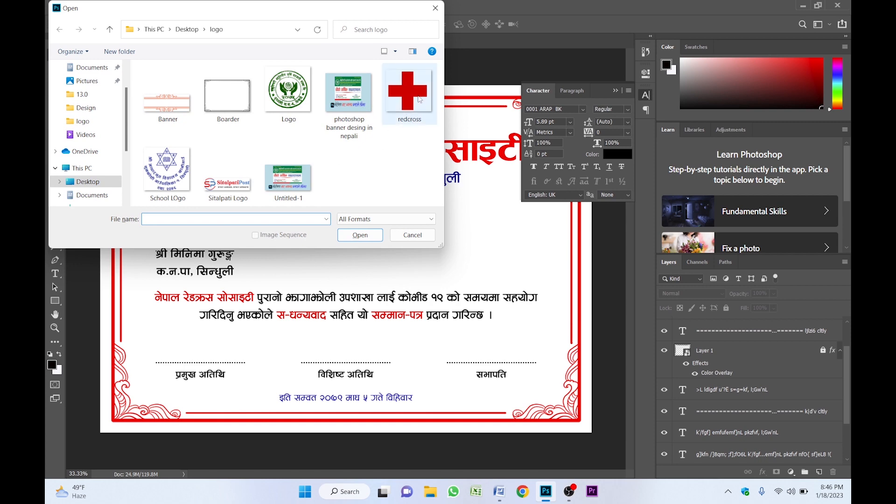
click(359, 234)
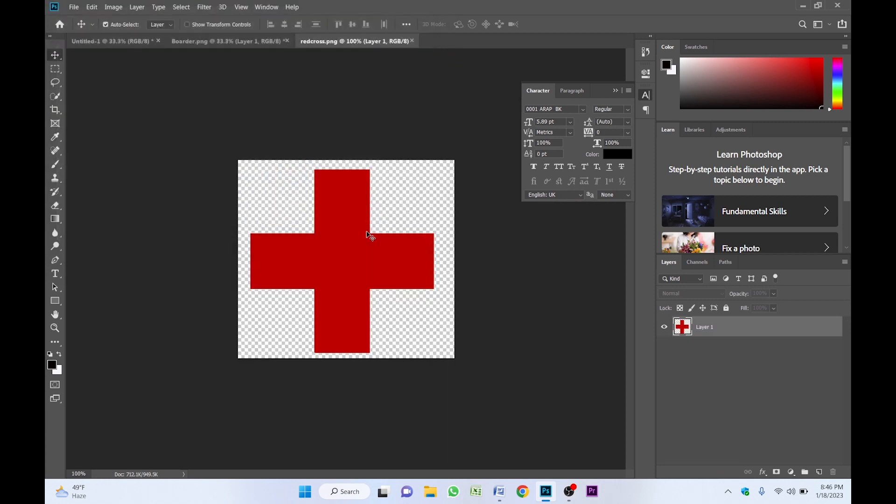
right_click(746, 326)
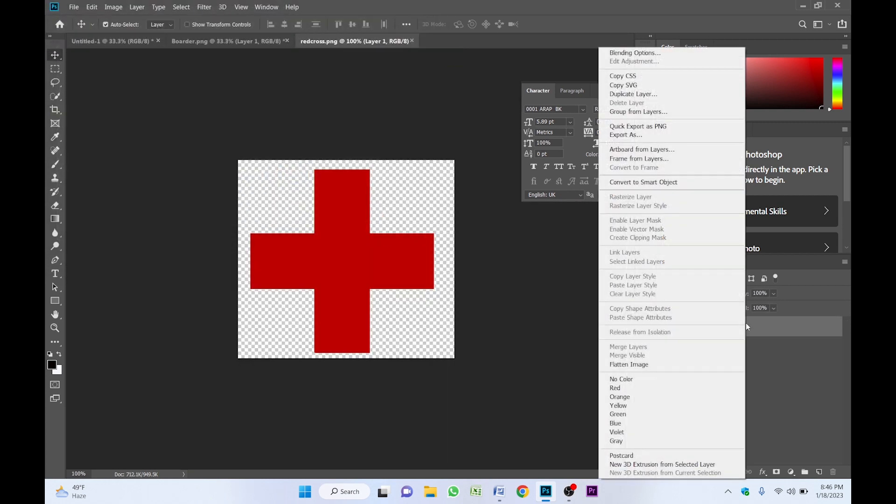
click(642, 182)
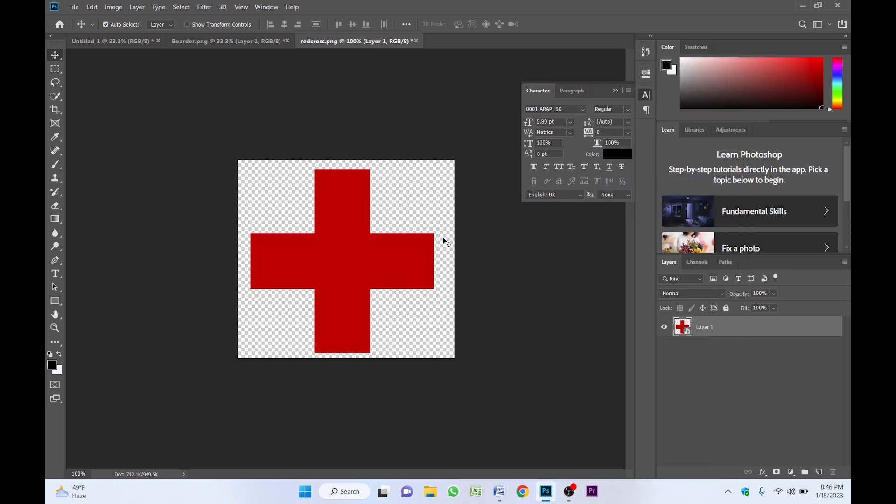
drag(360, 252, 187, 164)
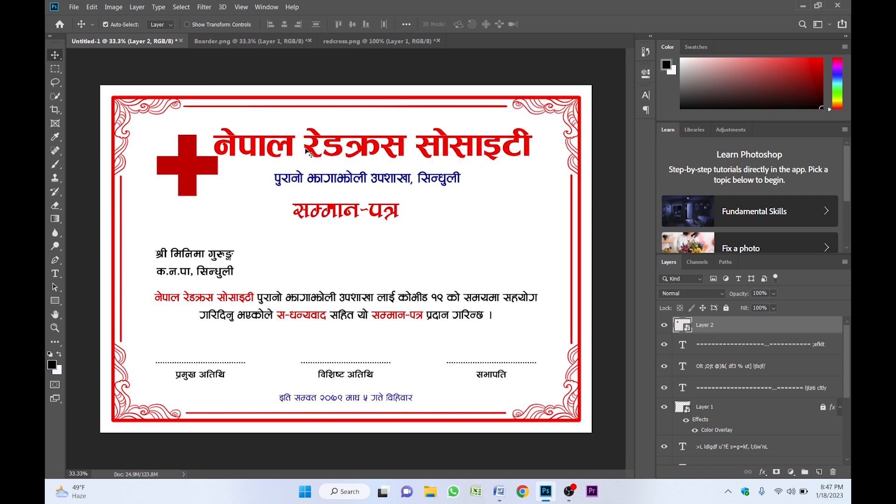
- Nudge the blue subtitle up and the सम्मान-पत्र title down, then open the logo folder
click(359, 150)
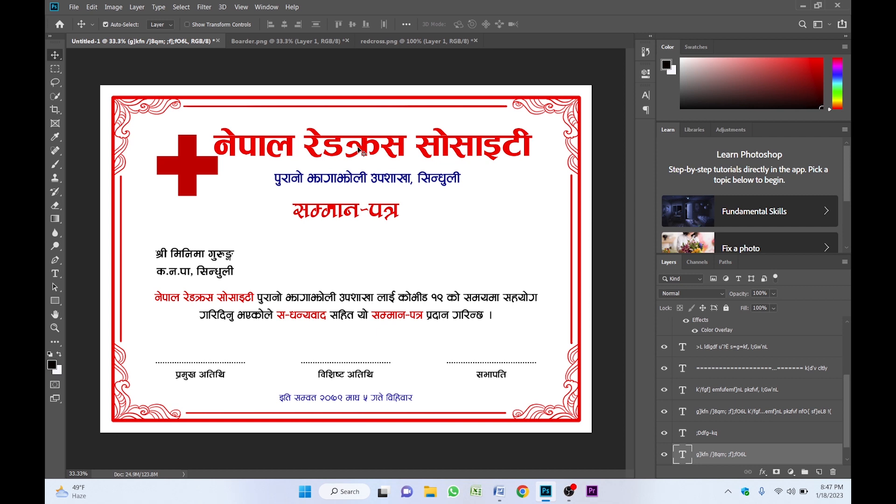
click(372, 181)
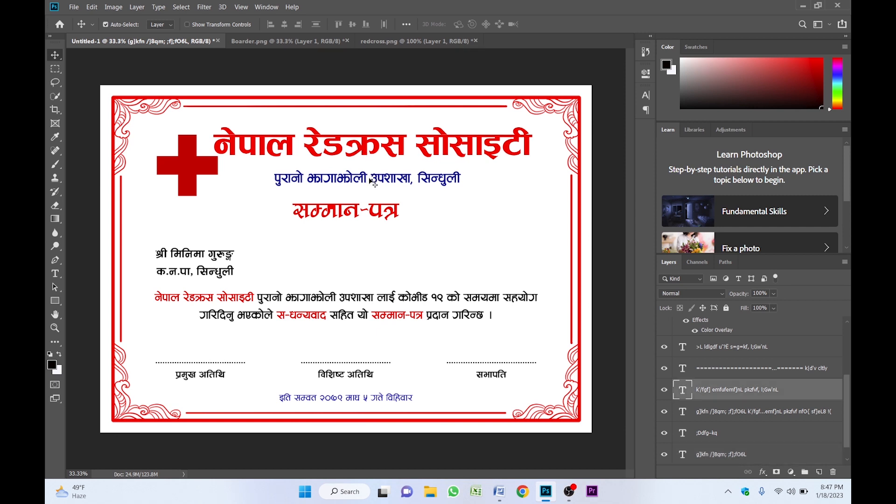
key(Up)
key(Up)
key(Up)
key(Up)
key(Up)
key(Up)
key(Up)
key(Up)
key(Up)
key(Up)
key(Up)
key(Up)
key(Up)
key(Up)
key(Up)
key(Up)
key(Up)
key(Up)
key(Up)
key(Up)
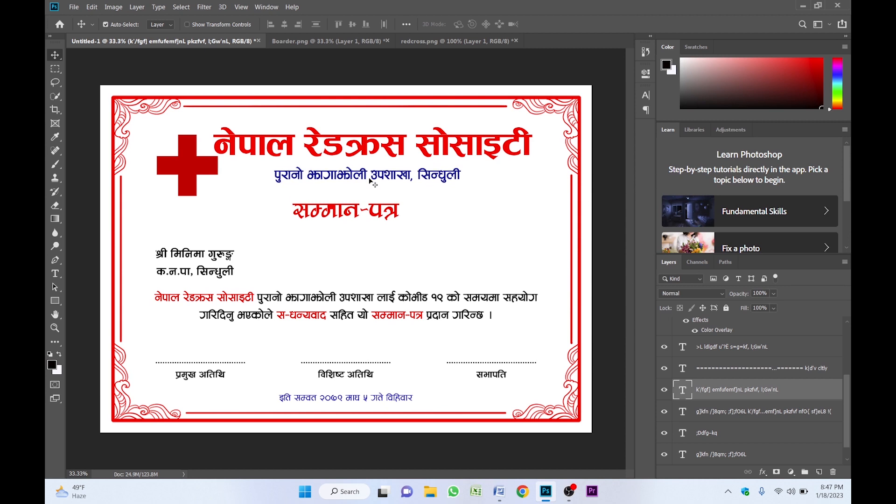
click(346, 212)
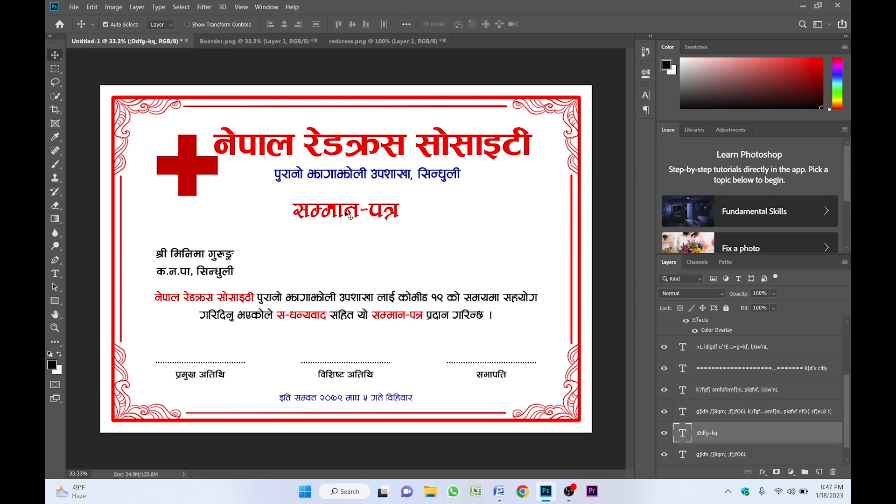
key(Down)
key(Down)
key(Down)
key(Down)
key(Down)
key(Down)
key(Down)
key(Down)
key(Down)
key(Down)
key(Down)
key(Down)
key(Down)
key(Down)
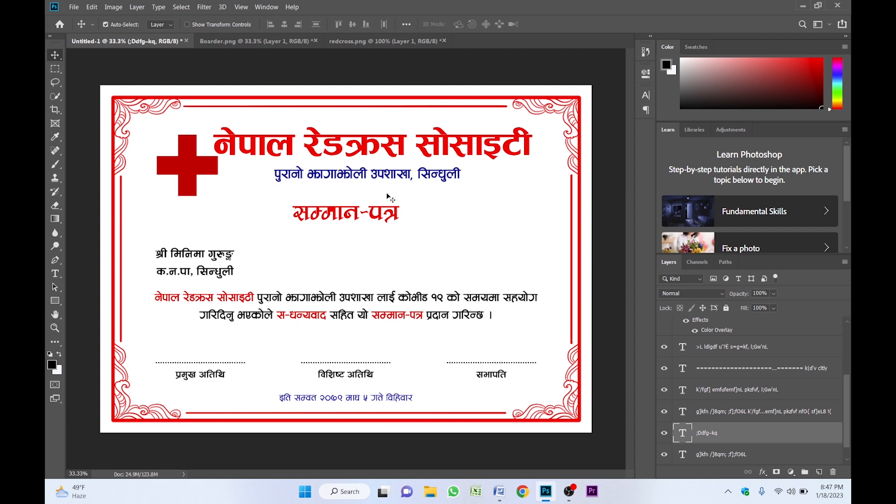
key(ctrl+o)
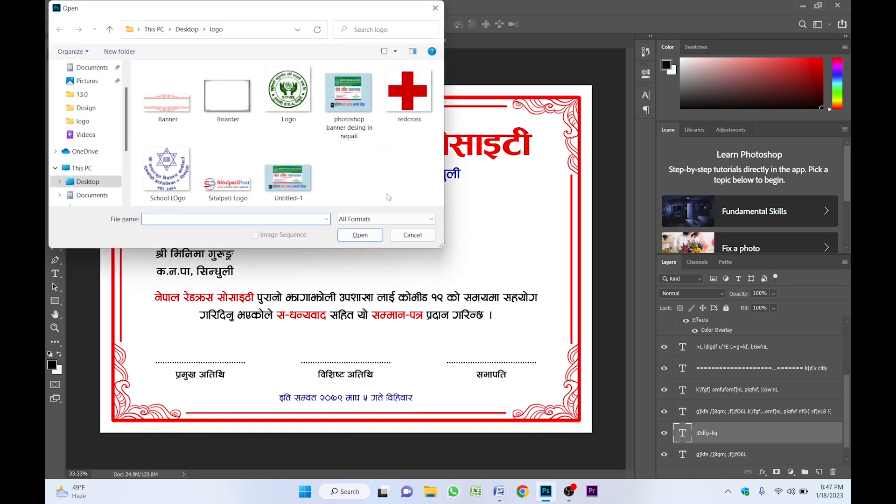
- Open Banner.png, convert it to a Smart Object, and place it around the सम्मान-पत्र title
click(187, 109)
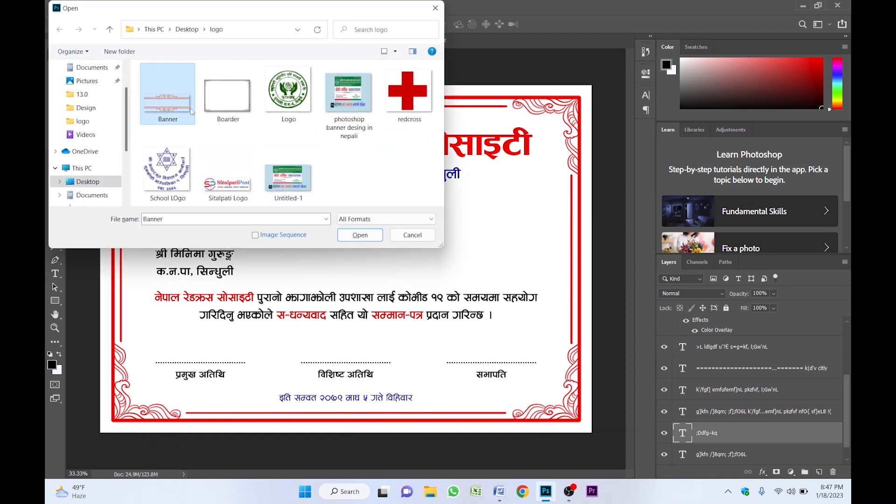
click(361, 235)
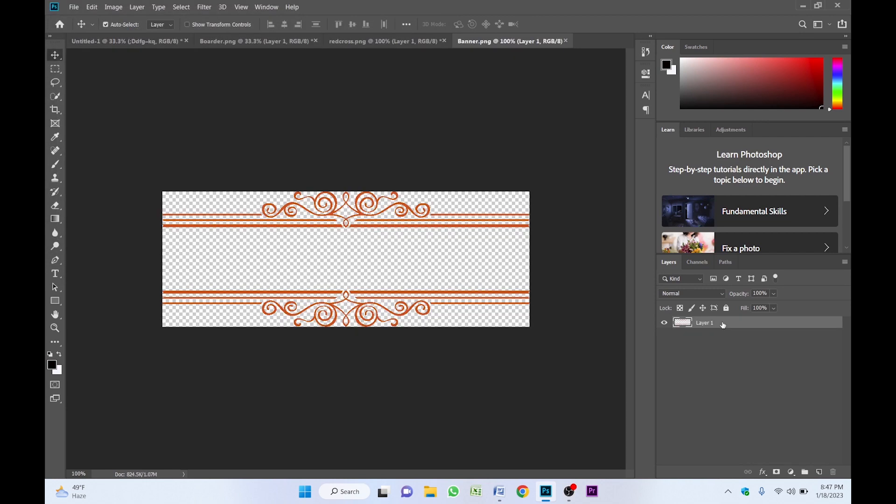
right_click(724, 324)
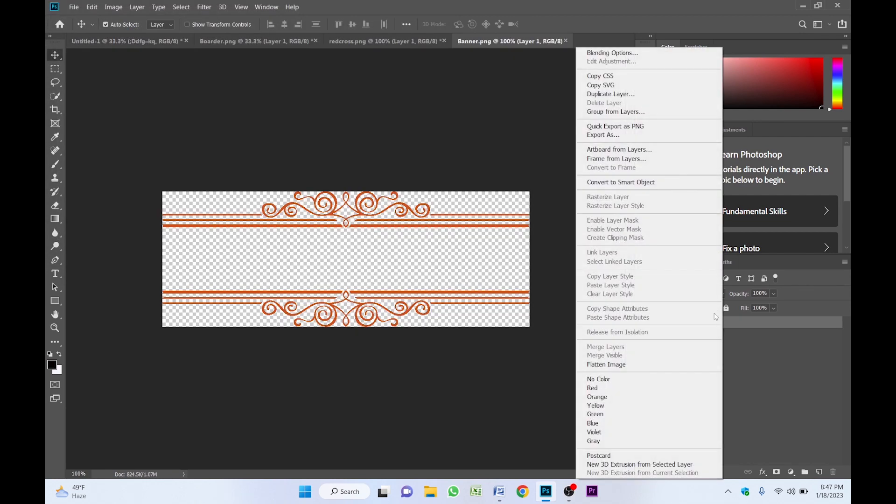
click(627, 182)
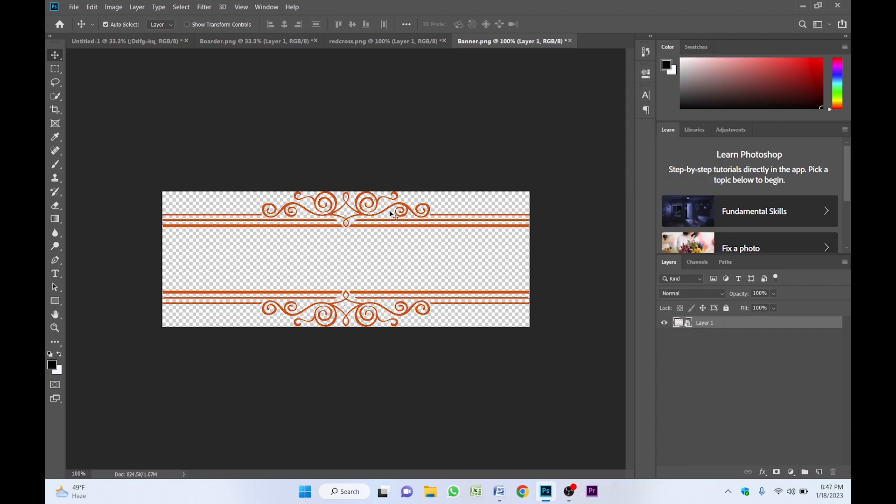
drag(378, 232, 363, 218)
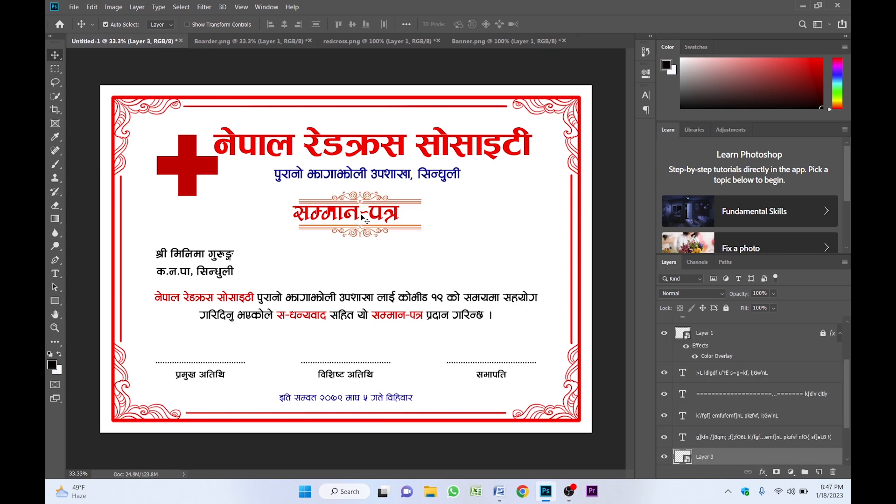
scroll(365, 218, up, 1)
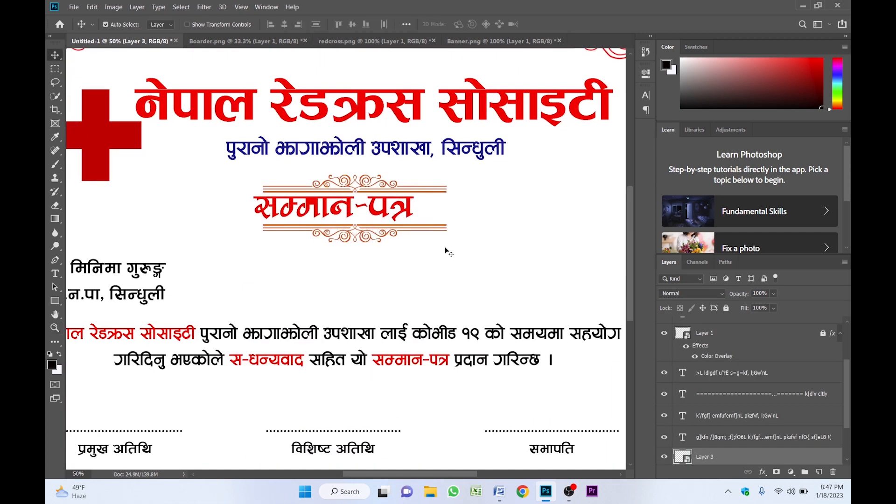
click(466, 202)
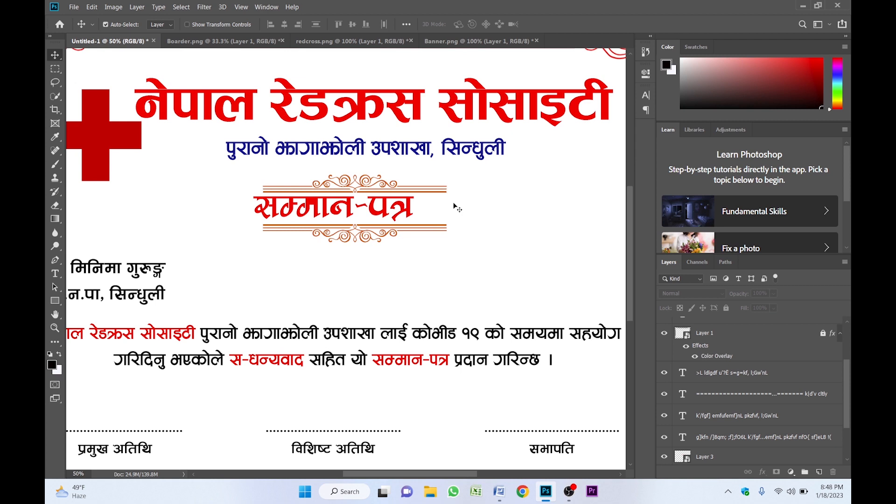
click(428, 196)
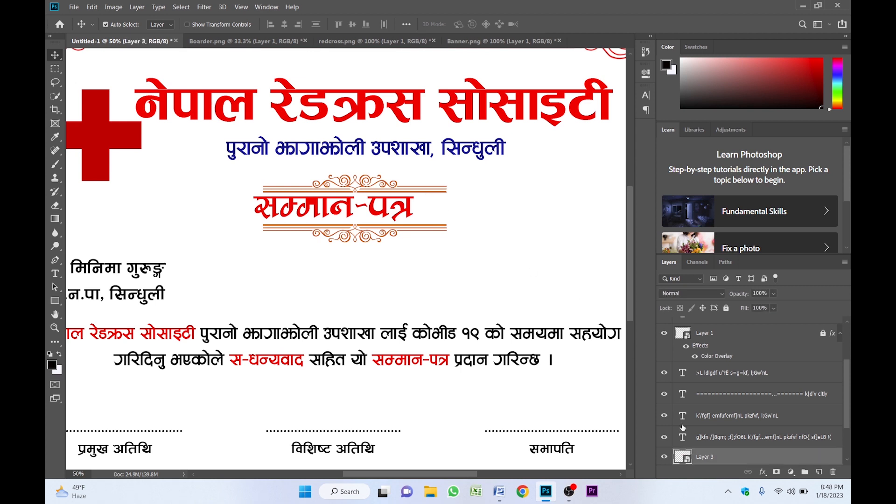
scroll(722, 459, down, 1)
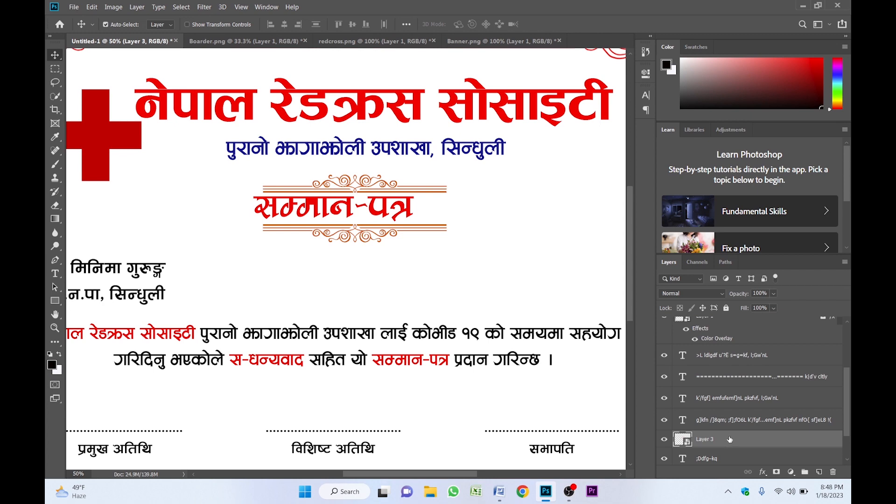
- Add a red Color Overlay to the banner layer through Blending Options
right_click(728, 437)
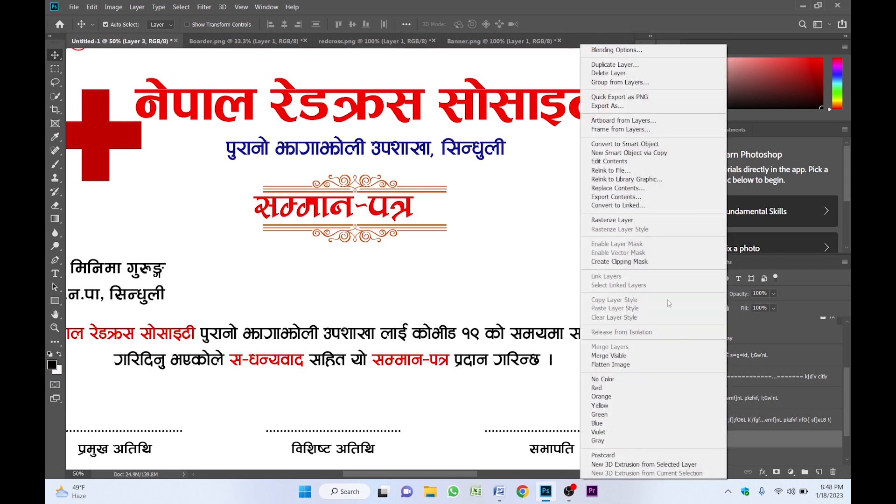
click(608, 52)
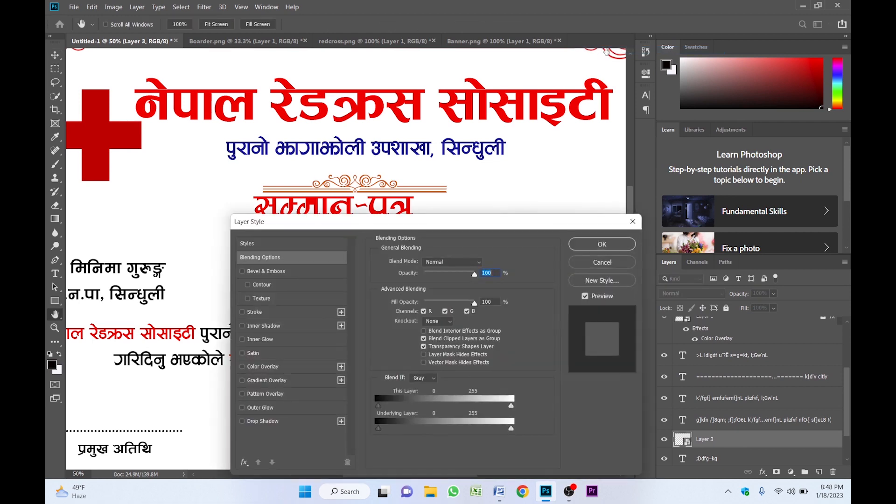
click(275, 368)
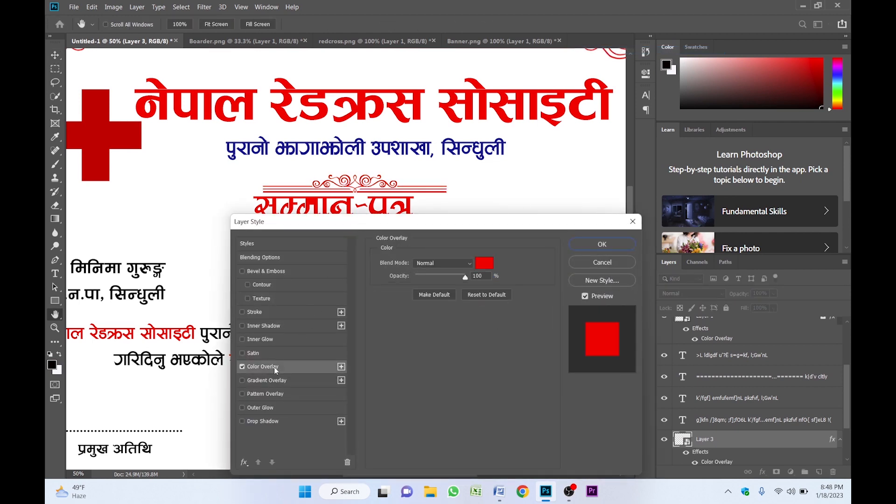
click(484, 263)
click(778, 166)
click(575, 242)
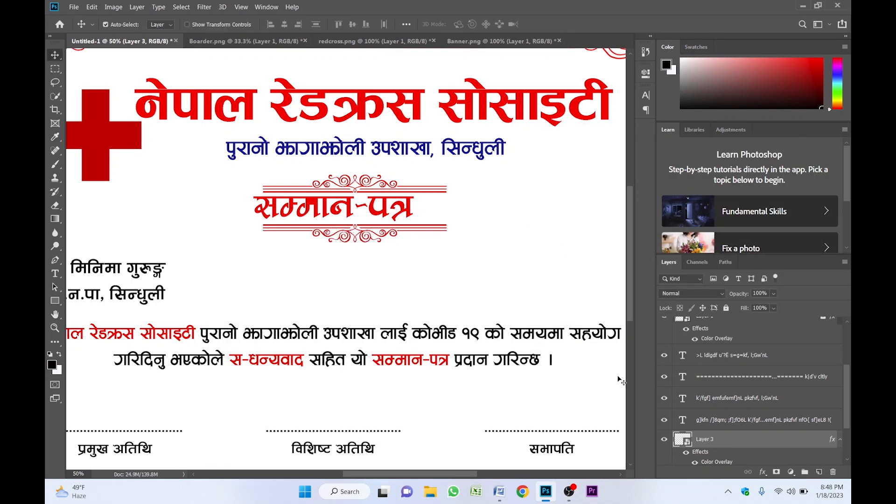
- Centre the red banner horizontally on the title and check its gap to the subtitle
click(401, 229)
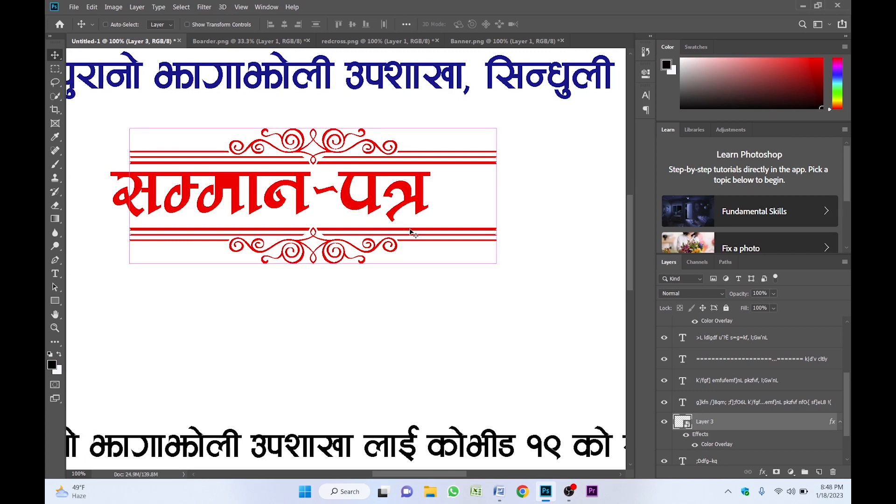
click(284, 24)
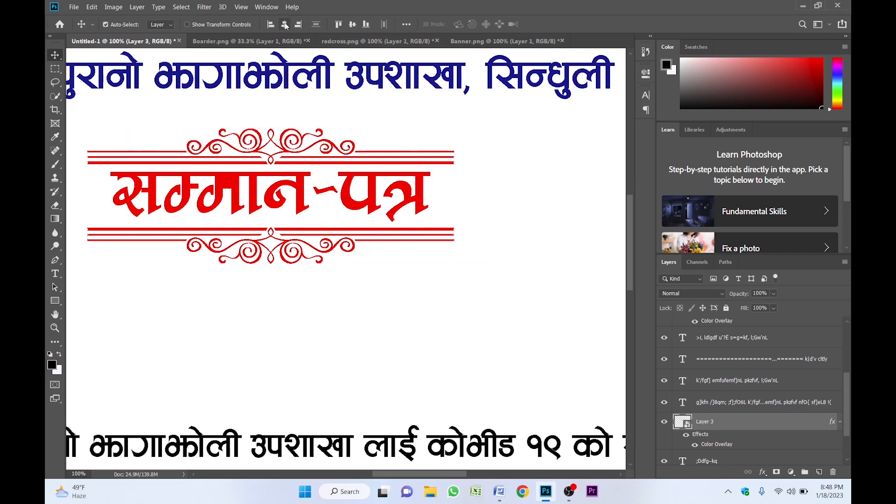
key(ctrl)
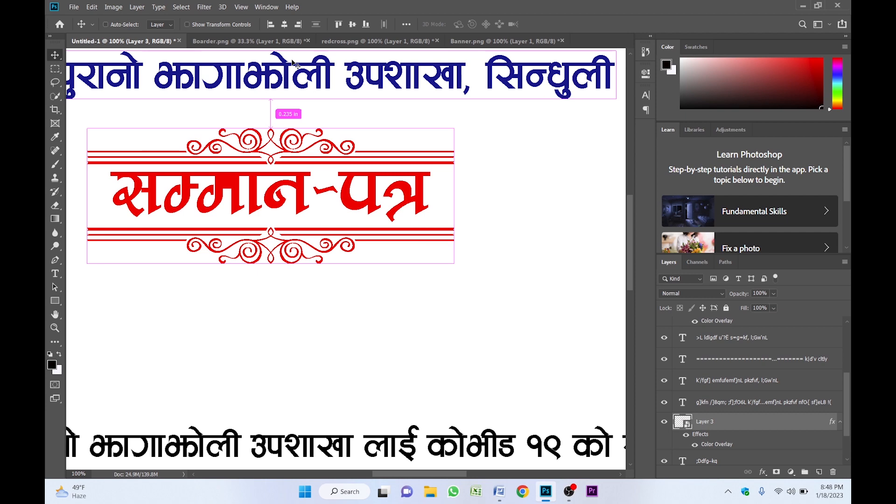
key(ctrl+minus)
key(ctrl+minus)
key(ctrl+minus)
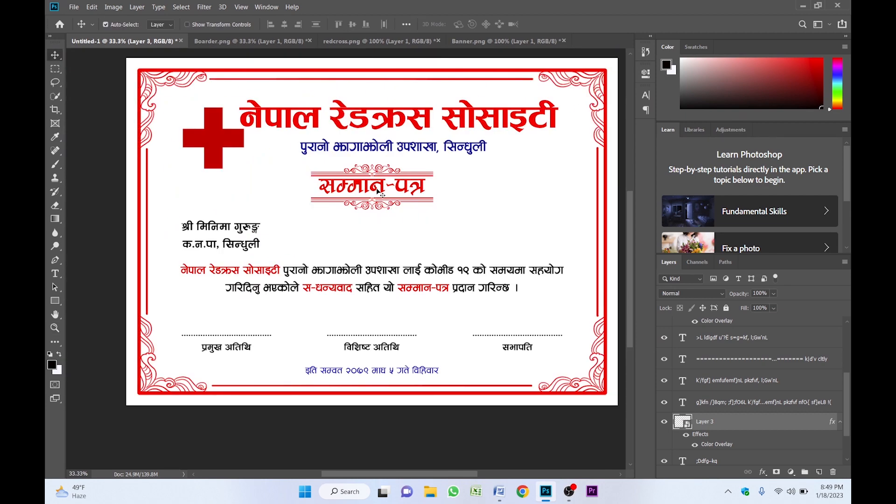
key(z)
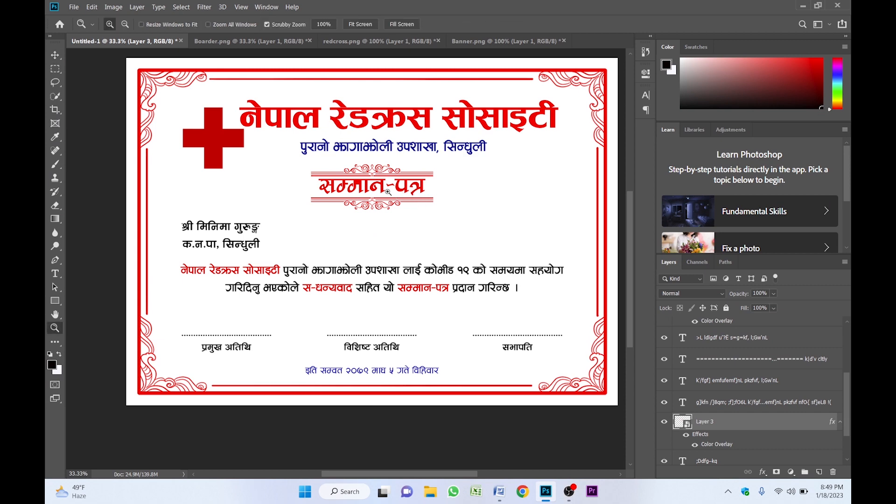
click(388, 192)
click(388, 192)
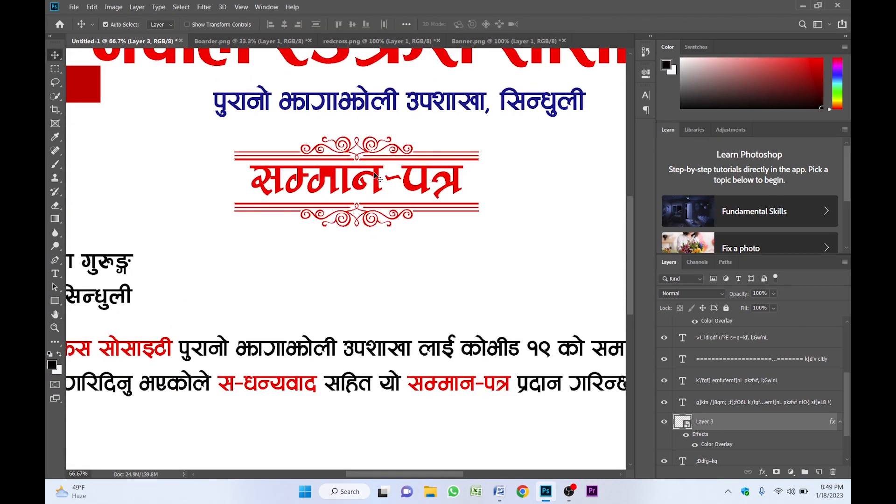
key(v)
click(377, 177)
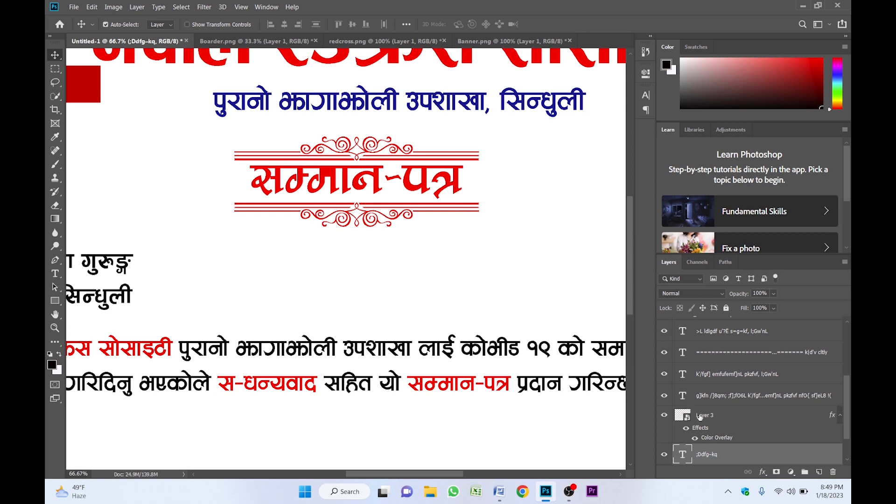
- Give the सम्मान-पत्र title a drop shadow at 100% opacity, reduced distance and 4 px size
right_click(758, 452)
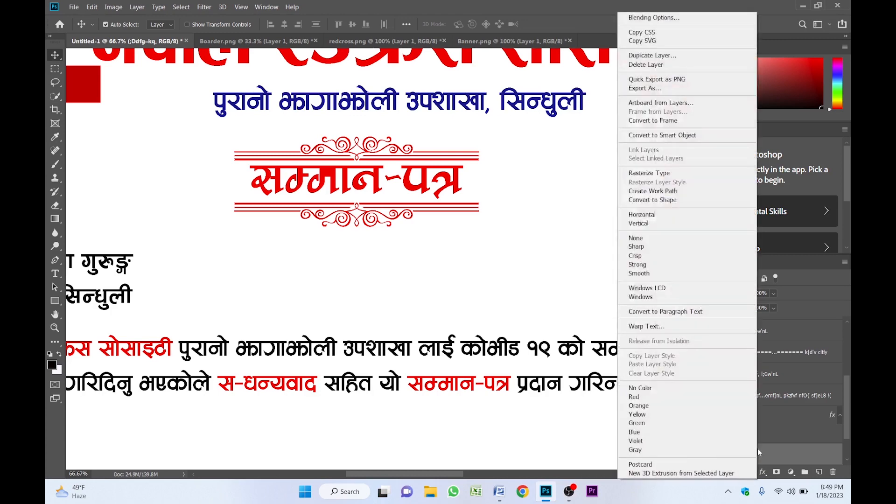
click(653, 19)
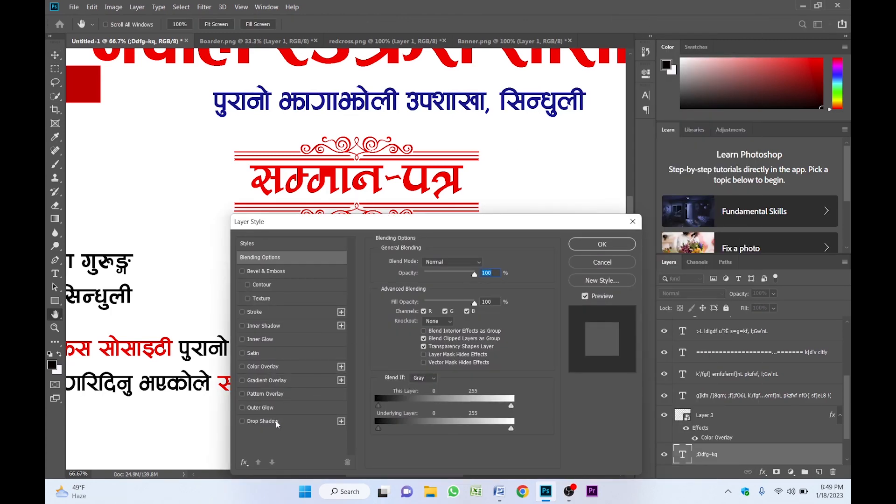
click(276, 421)
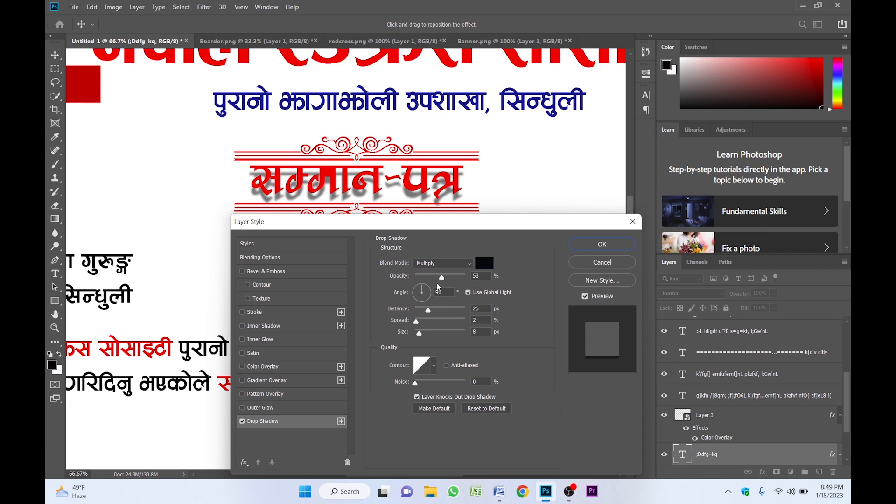
drag(442, 276, 474, 273)
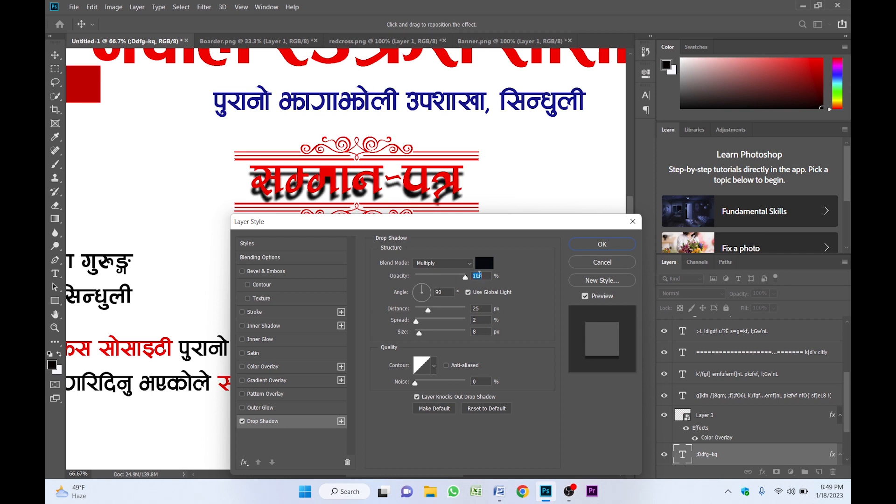
click(485, 263)
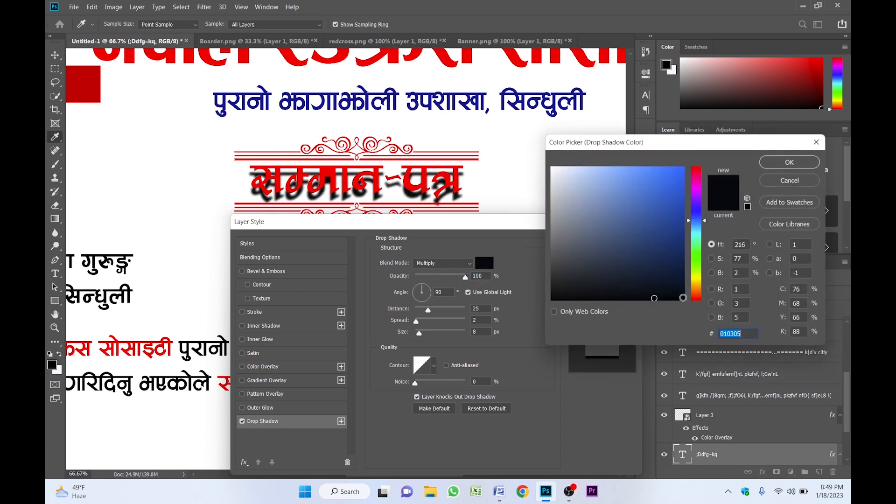
click(787, 162)
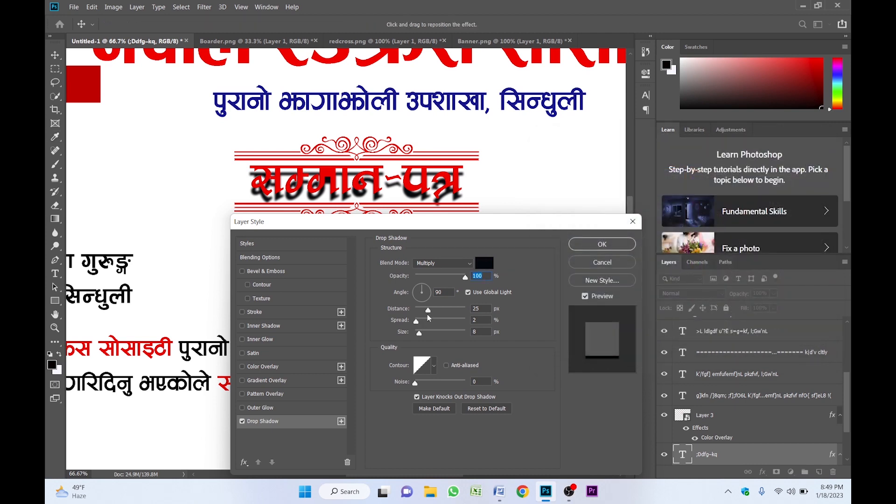
drag(430, 313, 421, 313)
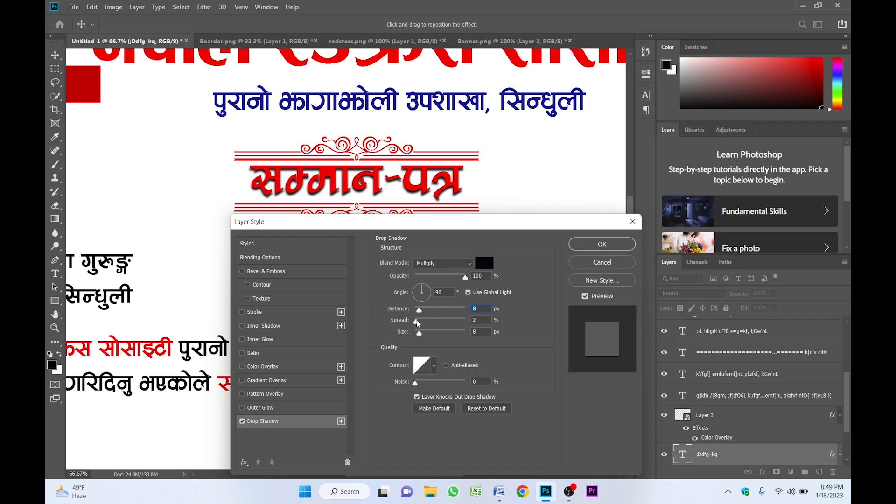
drag(420, 333, 421, 323)
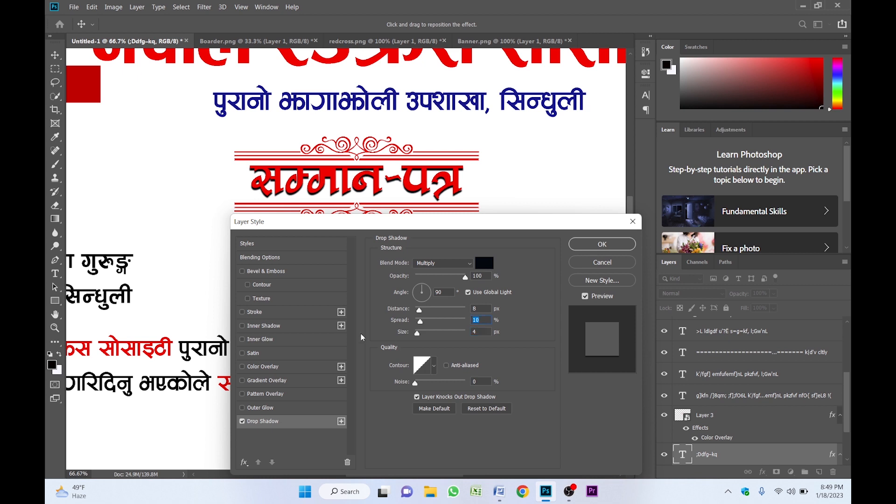
- Add a thin white outside stroke to the title and apply both effects
click(252, 312)
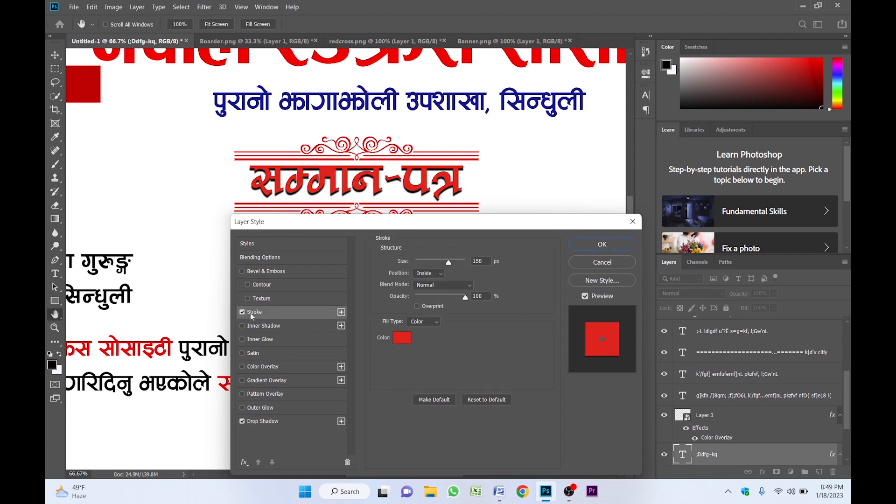
click(402, 339)
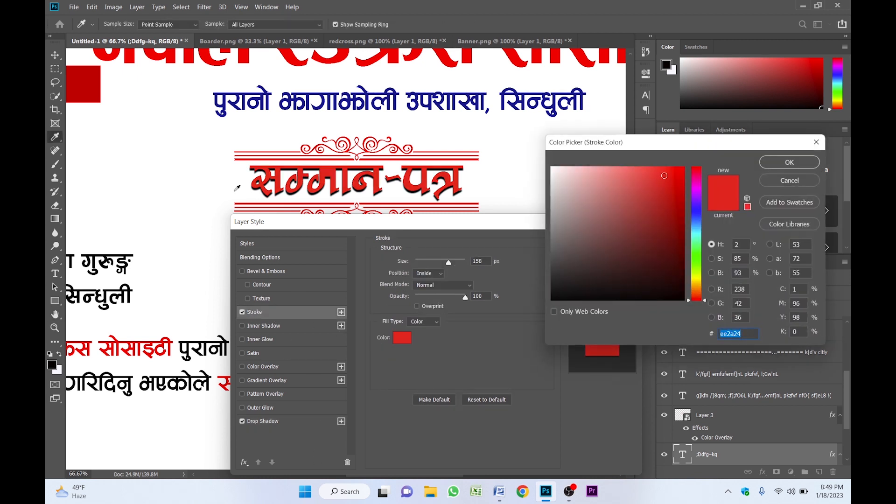
click(225, 178)
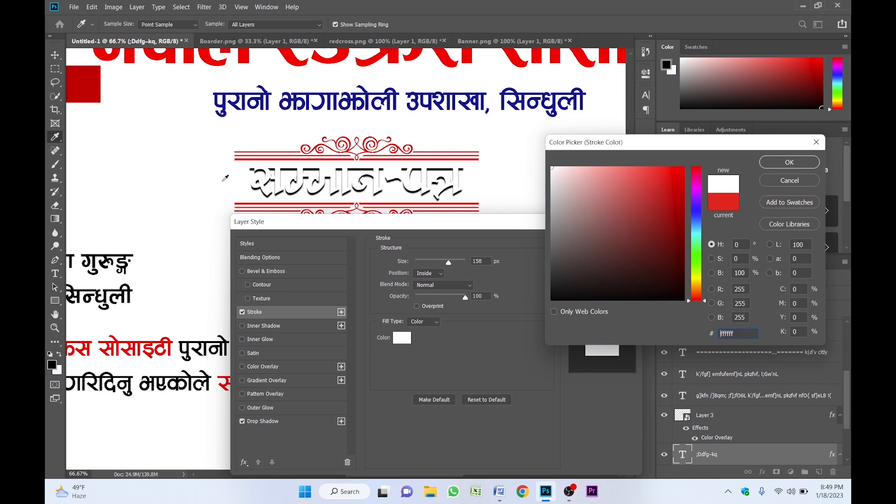
click(781, 168)
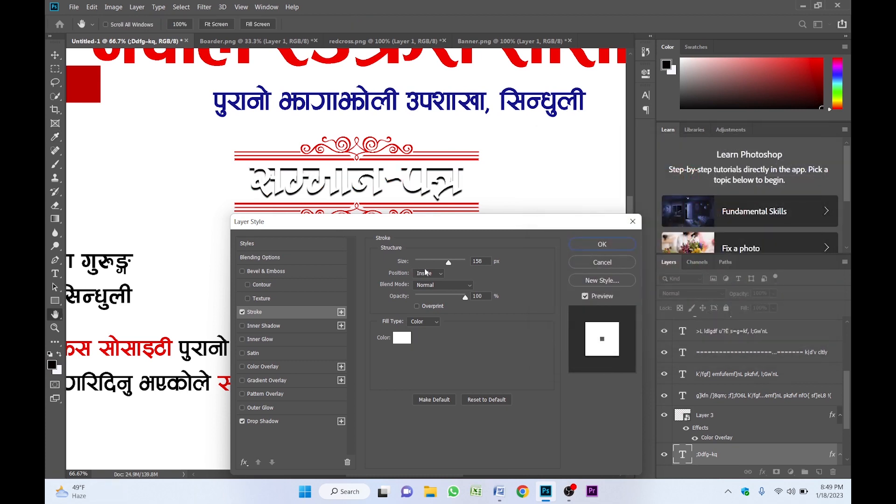
click(429, 275)
click(430, 282)
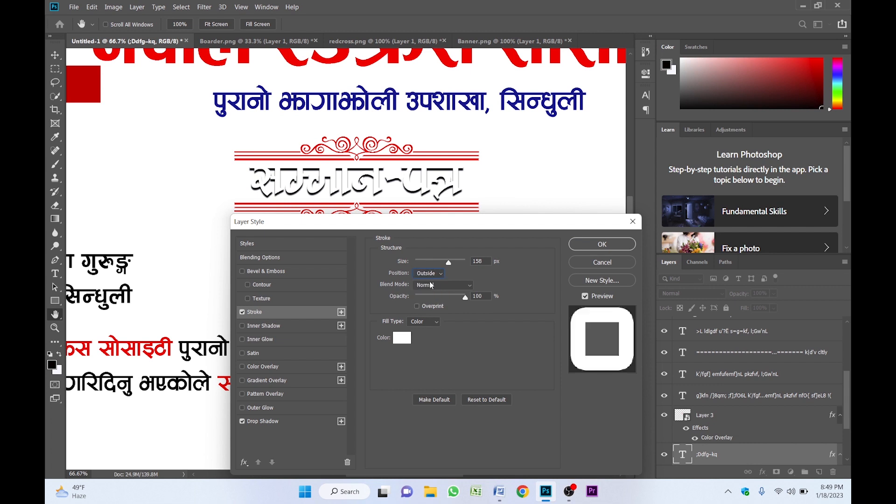
drag(446, 265, 418, 263)
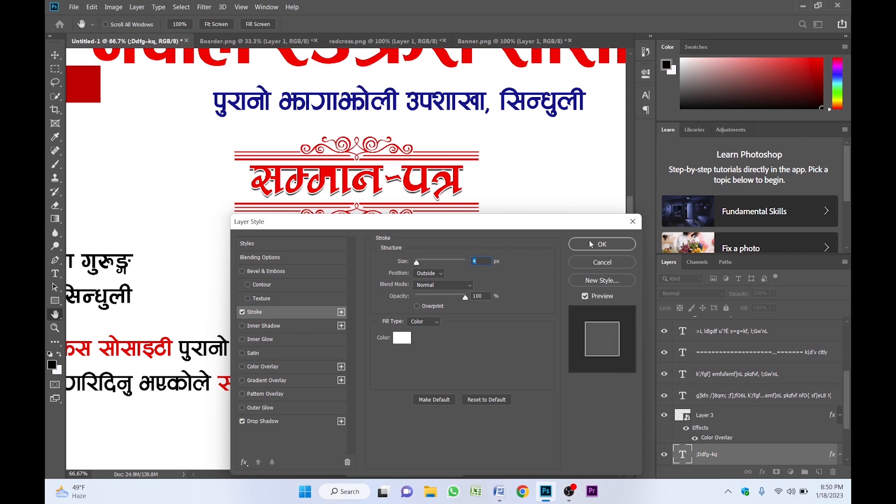
click(590, 243)
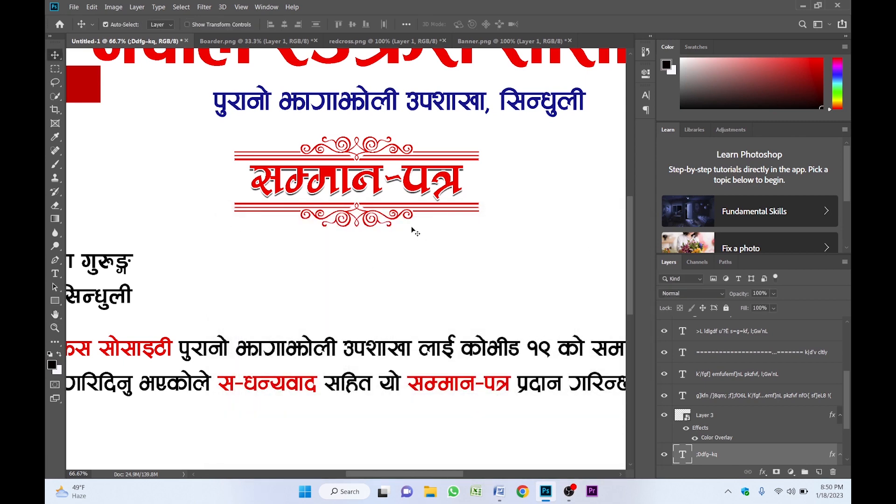
key(z)
click(369, 195)
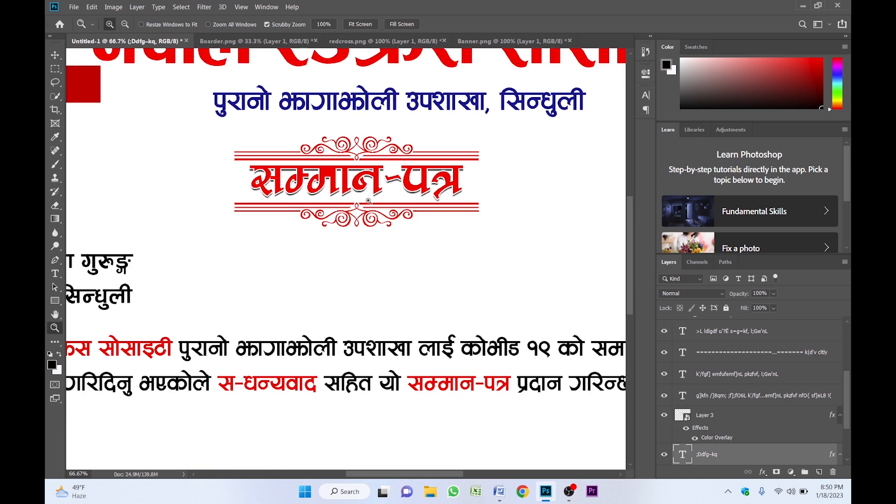
alt+click(368, 198)
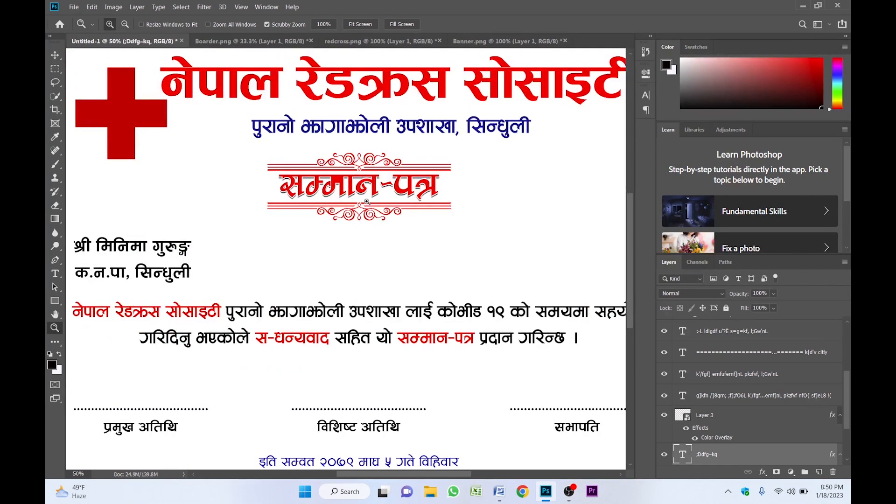
alt+click(386, 244)
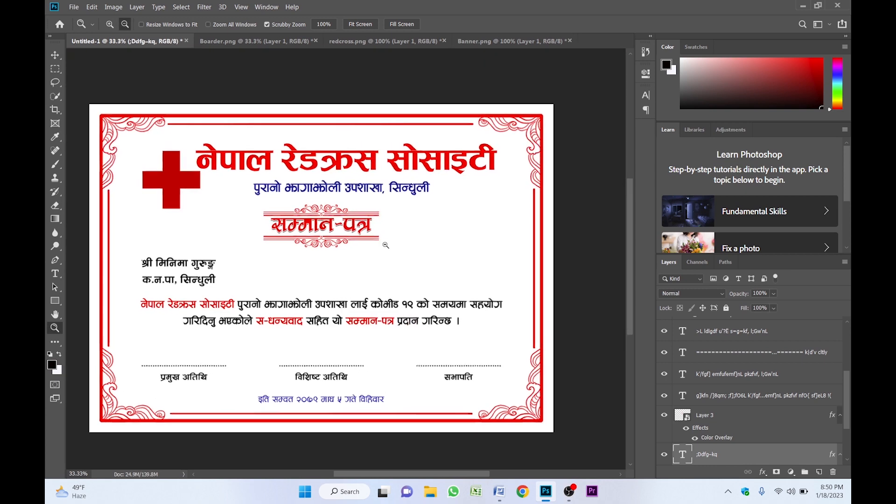
- Draw a white-filled 3318 × 2310 px rectangle over the framed certificate area
click(412, 241)
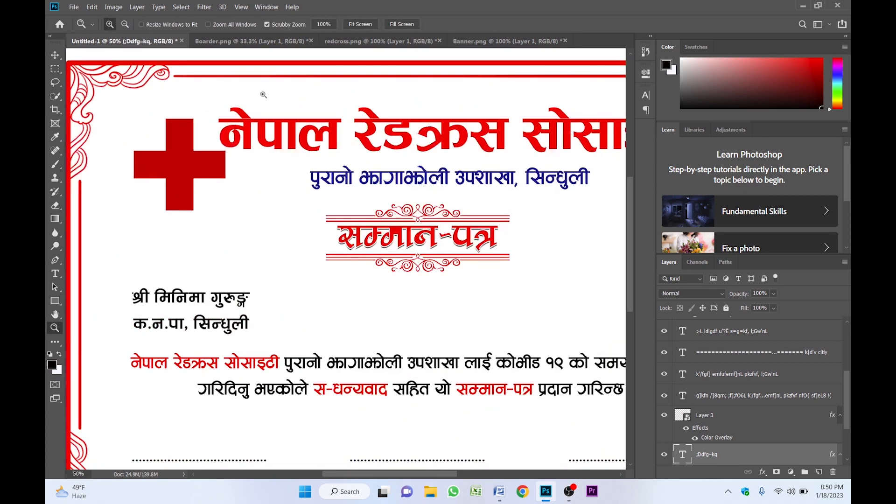
alt+click(378, 121)
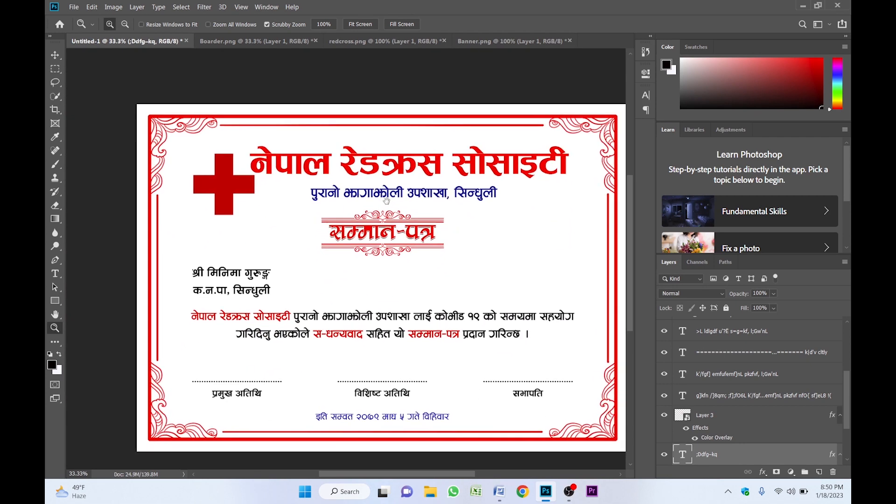
key(v)
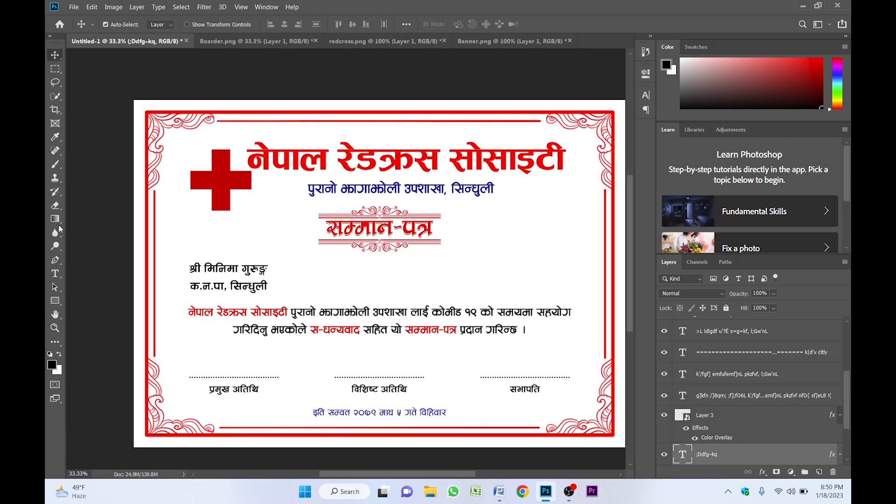
click(55, 301)
drag(147, 113, 612, 437)
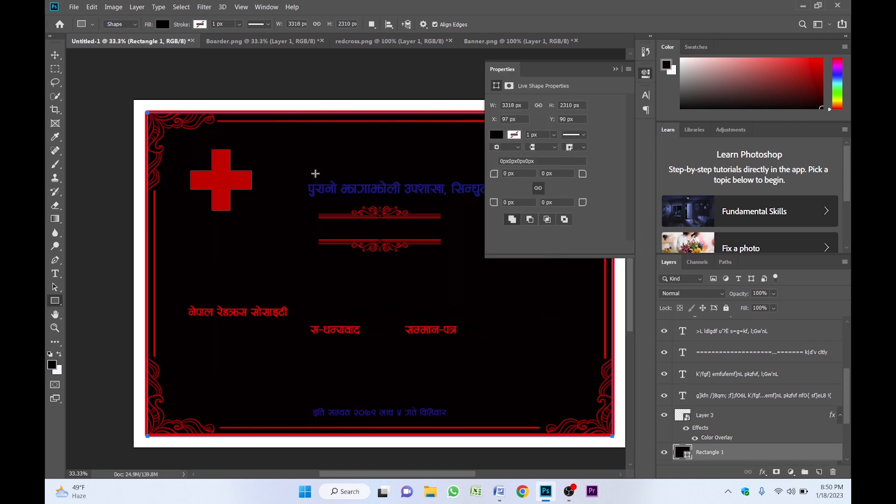
click(501, 135)
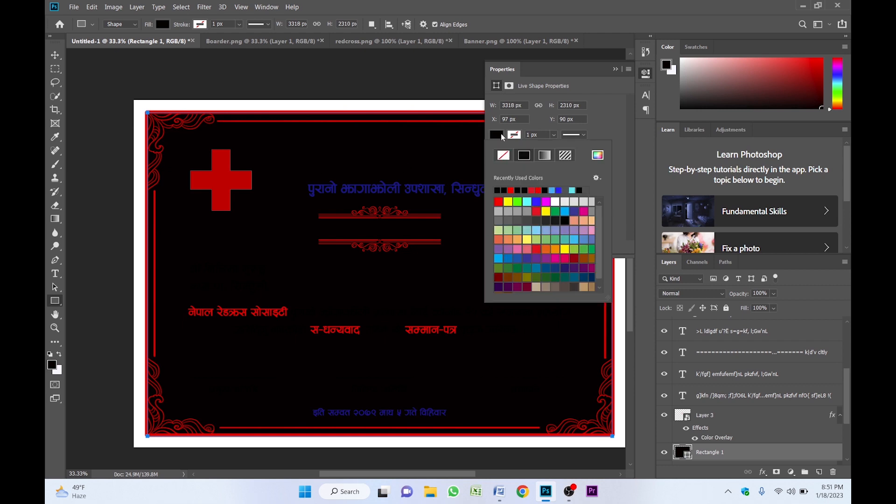
click(555, 202)
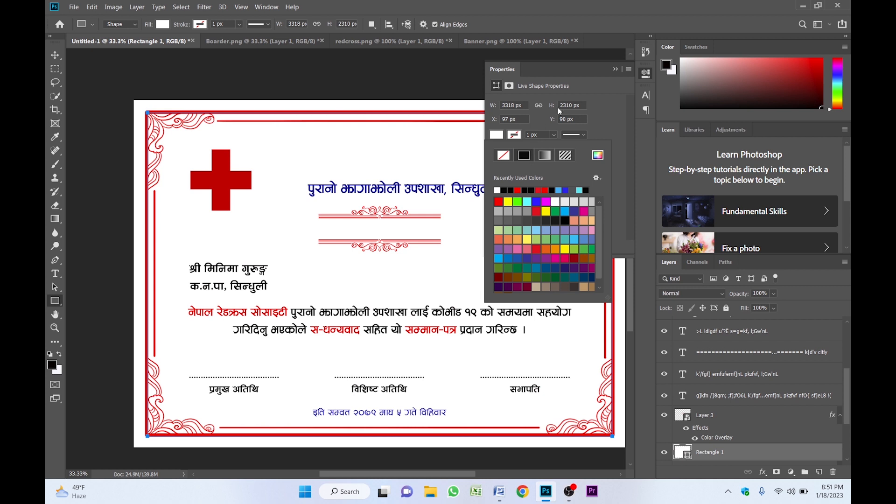
click(617, 70)
click(616, 69)
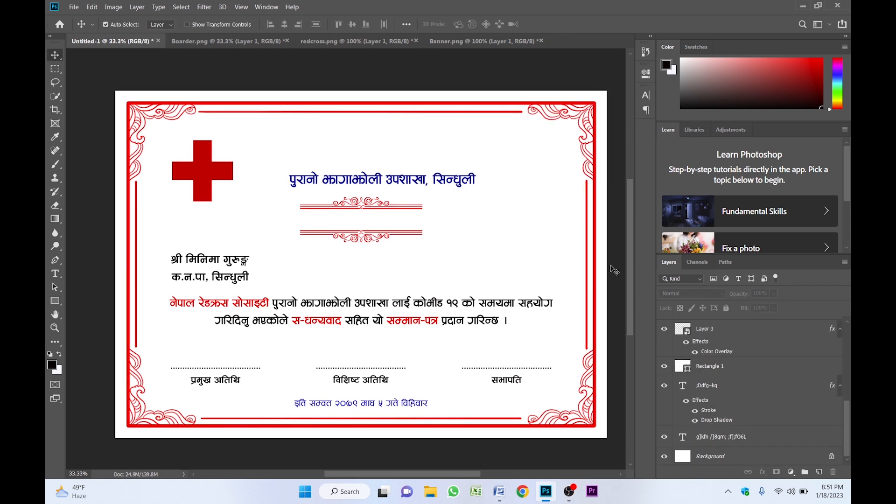
- Unlock the Background into a layer, fill it bright red, and lock it
click(832, 457)
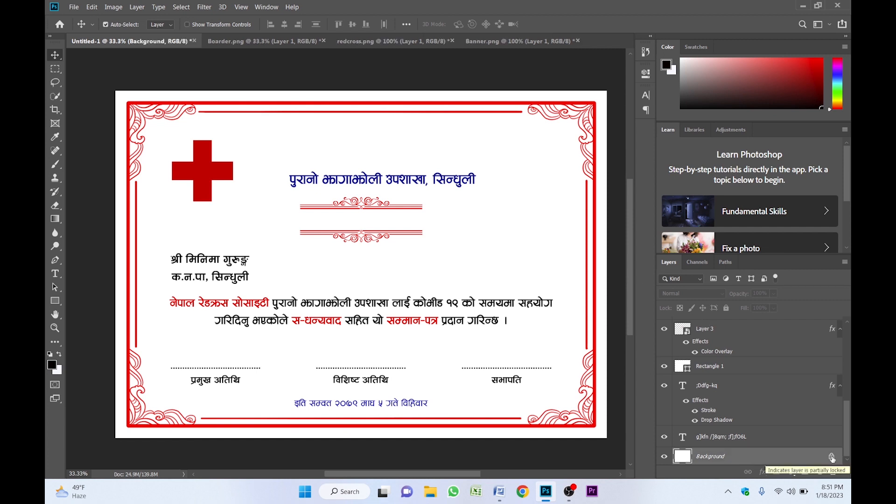
click(832, 457)
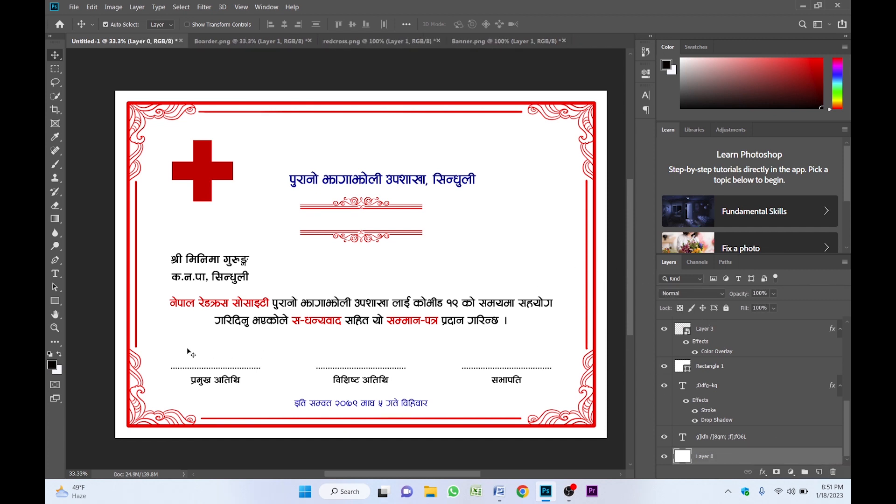
click(51, 366)
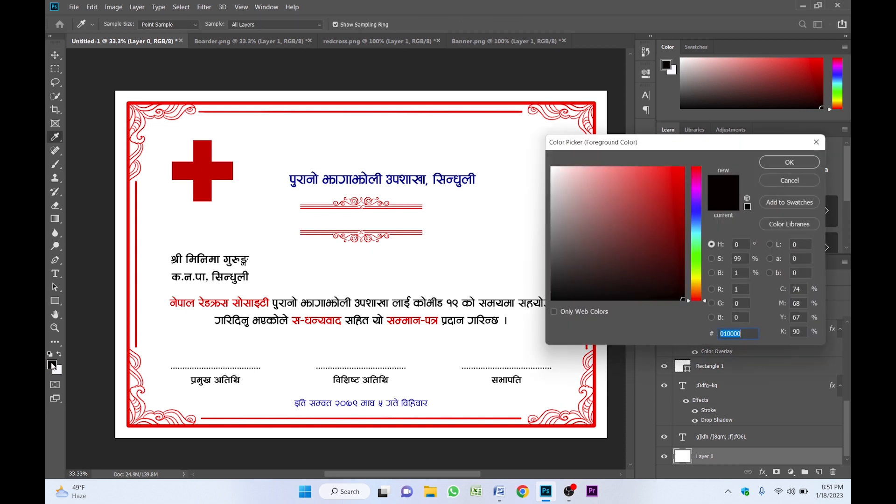
click(684, 168)
click(795, 163)
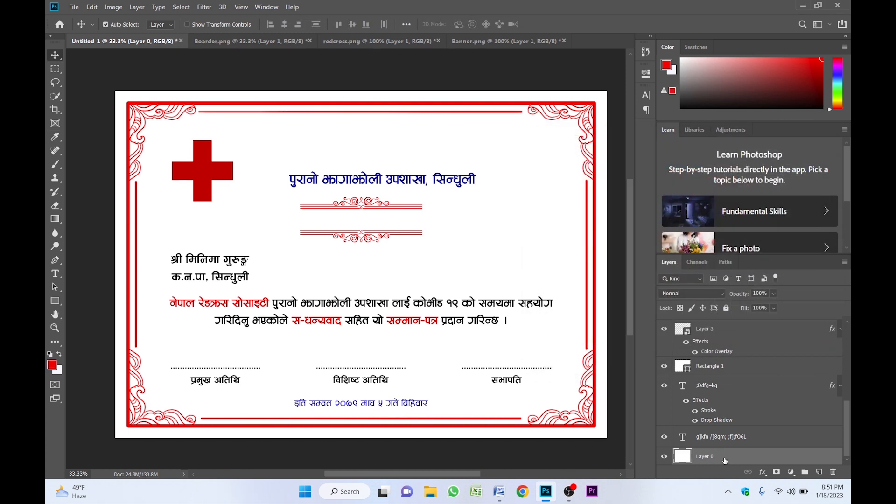
key(alt+BackSpace)
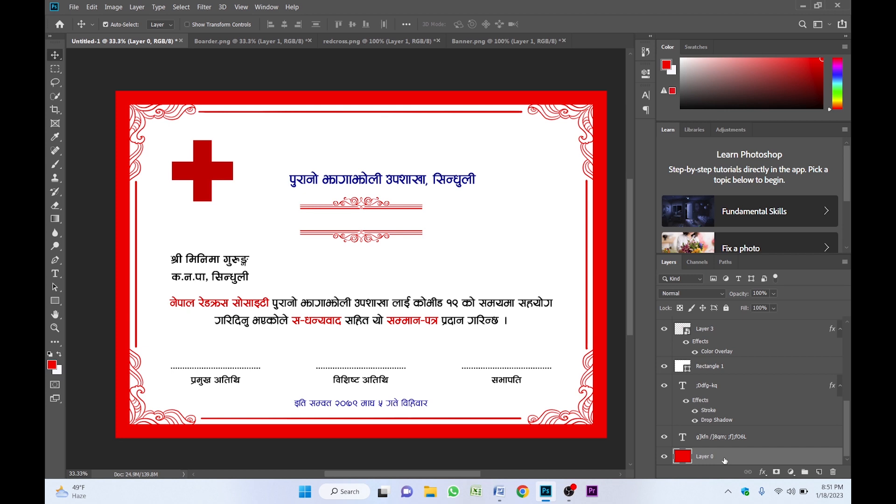
click(726, 309)
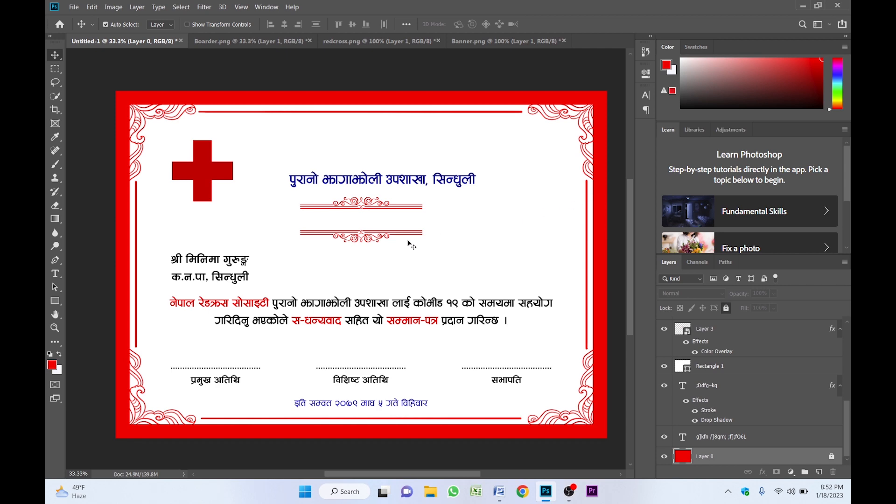
- Bring the सम्मान-पत्र heading layer to the top of the stack, above the white rectangle
key(z)
click(381, 208)
key(v)
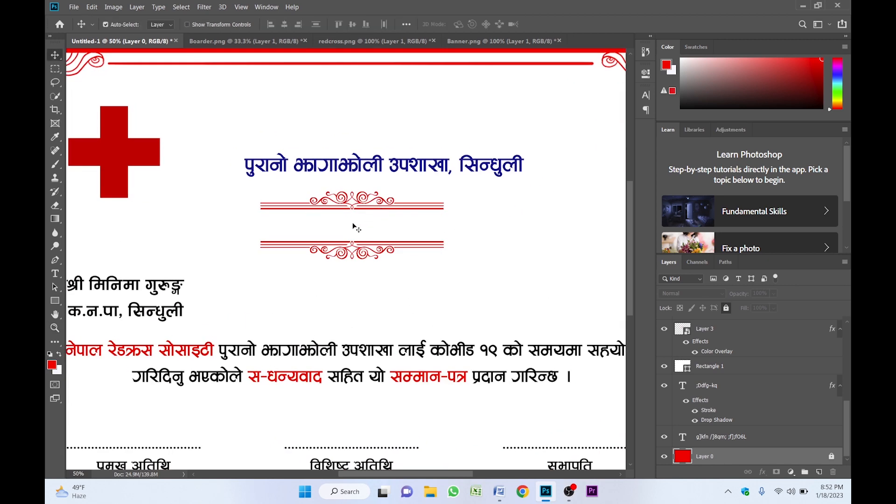
click(357, 226)
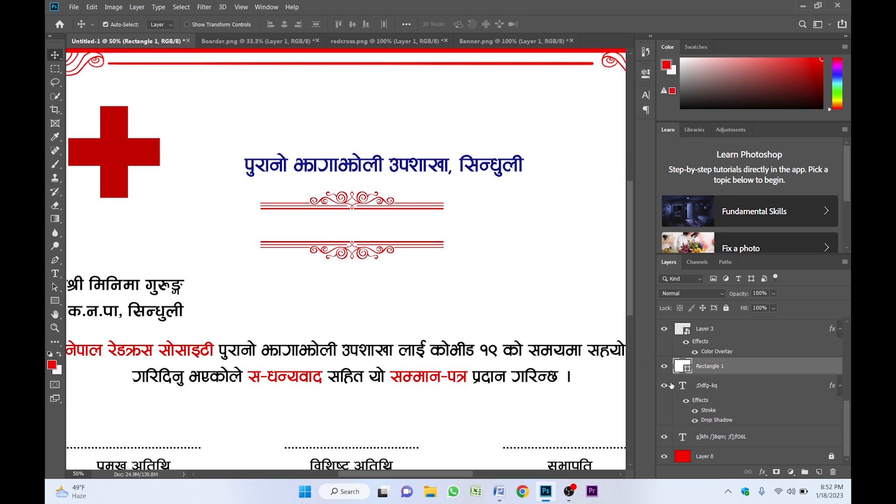
click(709, 387)
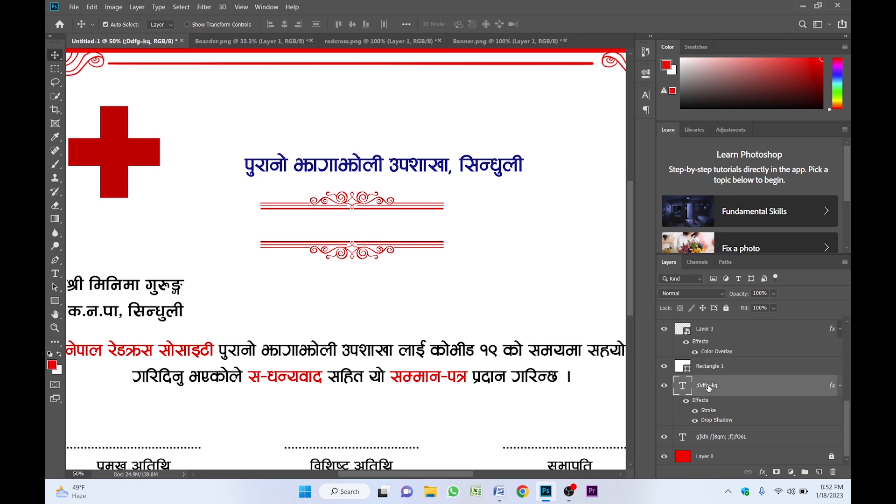
key(ctrl+shift+bracketright)
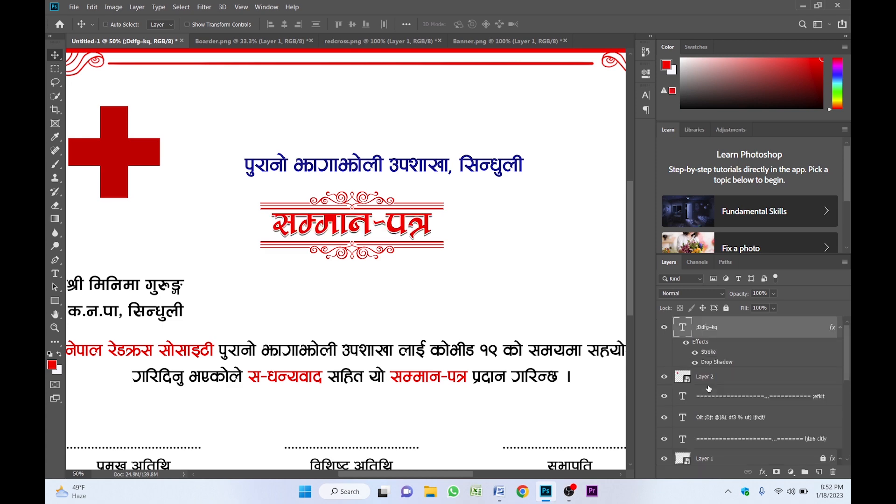
key(z)
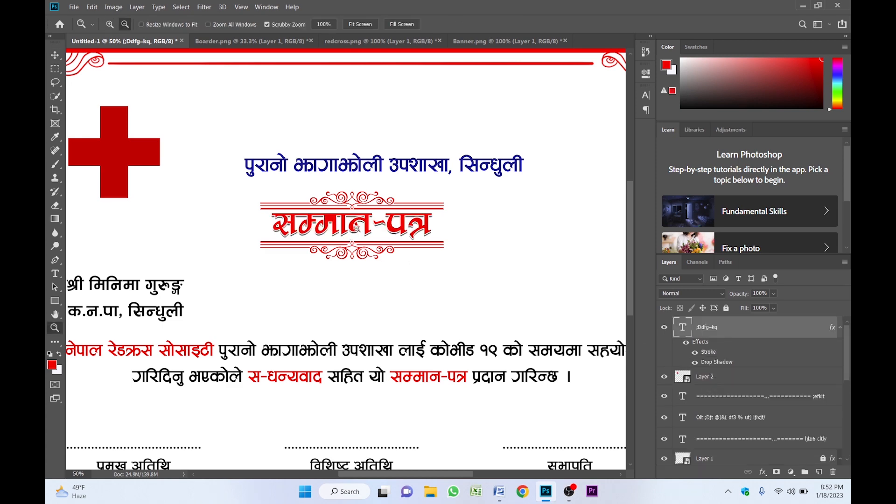
alt+click(357, 228)
drag(357, 229, 442, 174)
key(v)
drag(550, 149, 487, 154)
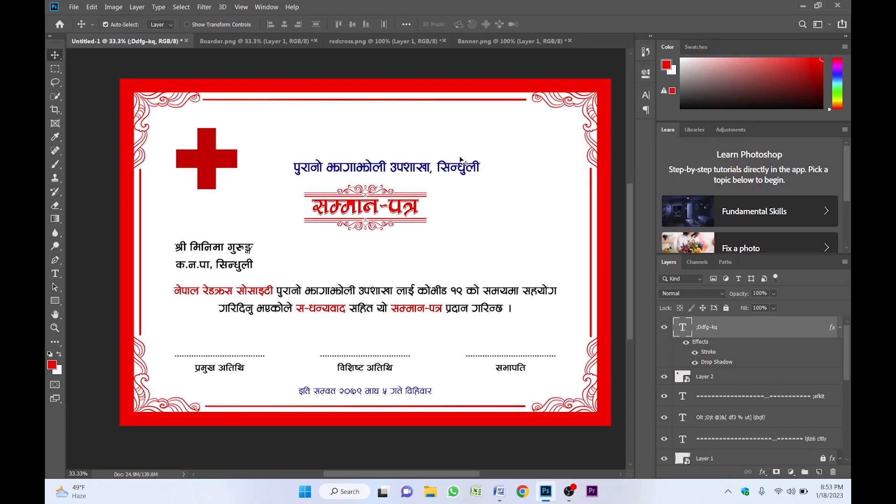
- Draw a rectangle over the certificate with no fill and a 20 px white stroke
click(58, 301)
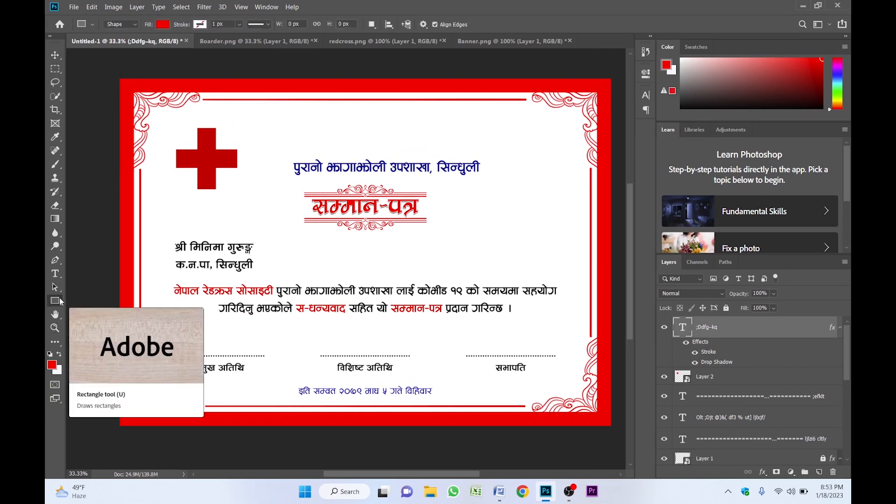
right_click(61, 301)
click(75, 303)
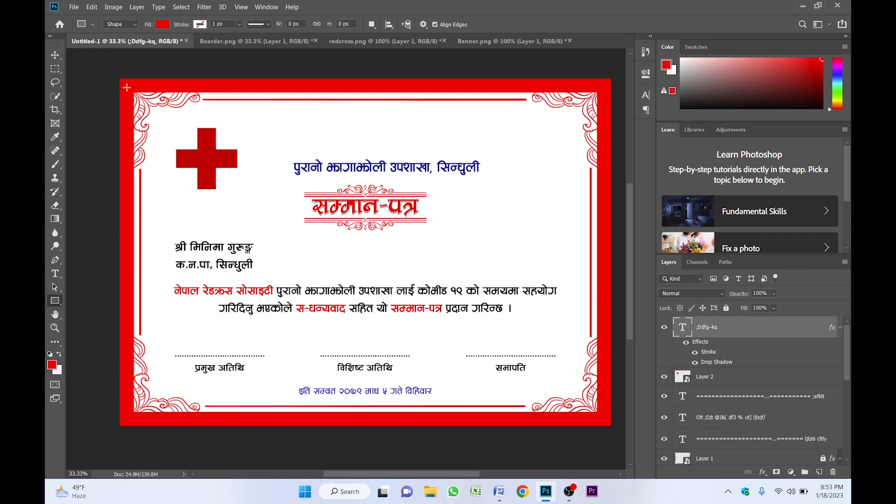
drag(127, 87, 606, 419)
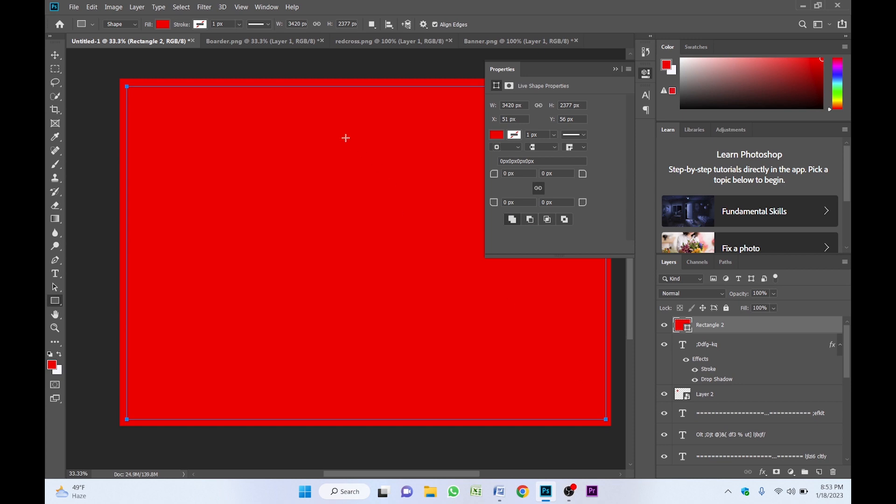
click(497, 135)
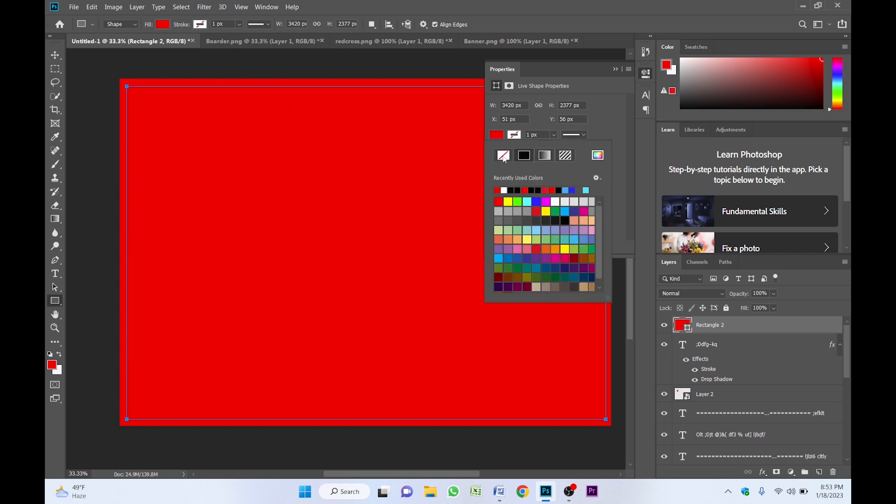
click(503, 156)
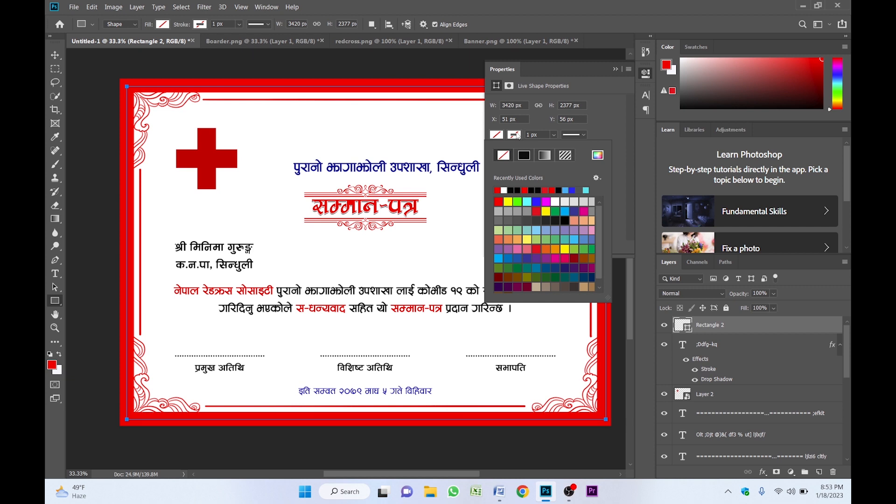
click(504, 190)
drag(526, 134, 531, 136)
text(20)
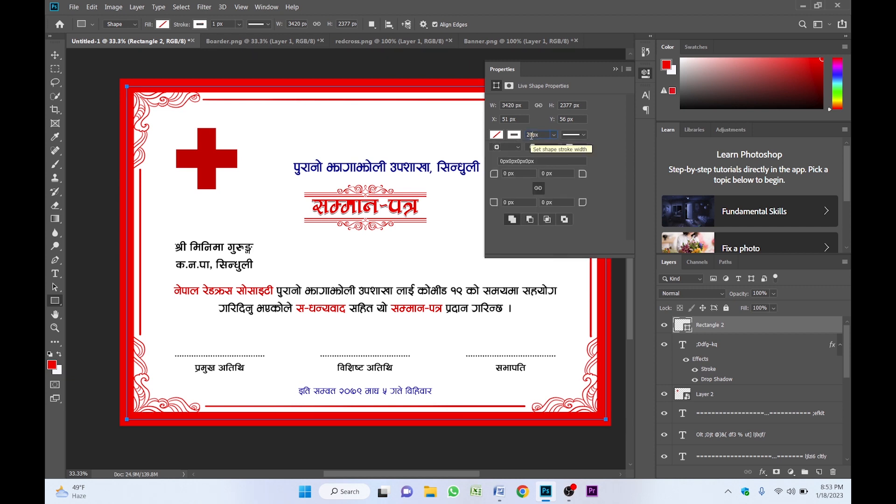
key(Return)
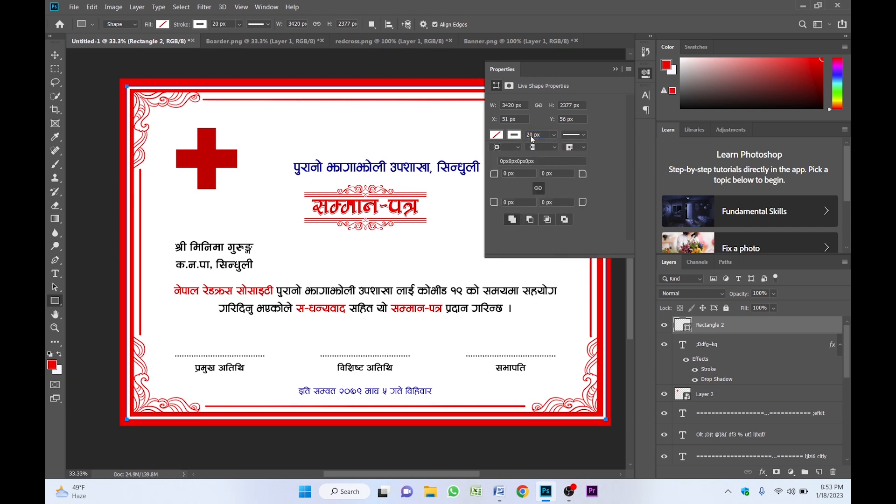
click(615, 69)
- Centre the outline rectangle horizontally and vertically on the whole canvas
key(z)
drag(360, 96, 260, 131)
click(161, 92)
click(161, 92)
click(290, 149)
key(v)
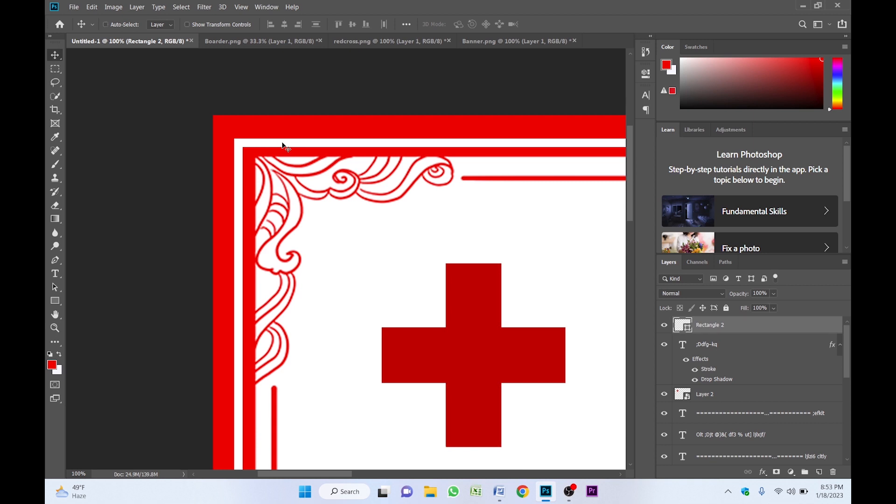
key(ctrl+a)
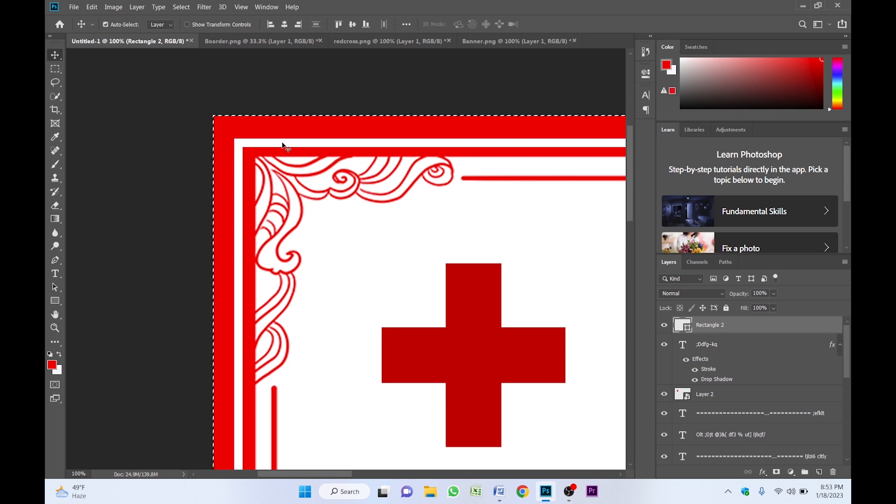
click(286, 23)
click(354, 25)
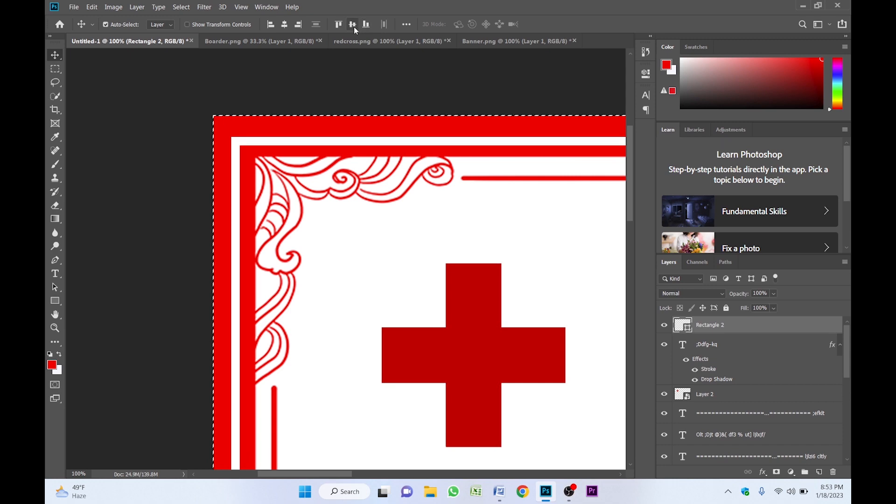
key(ctrl+d)
key(z)
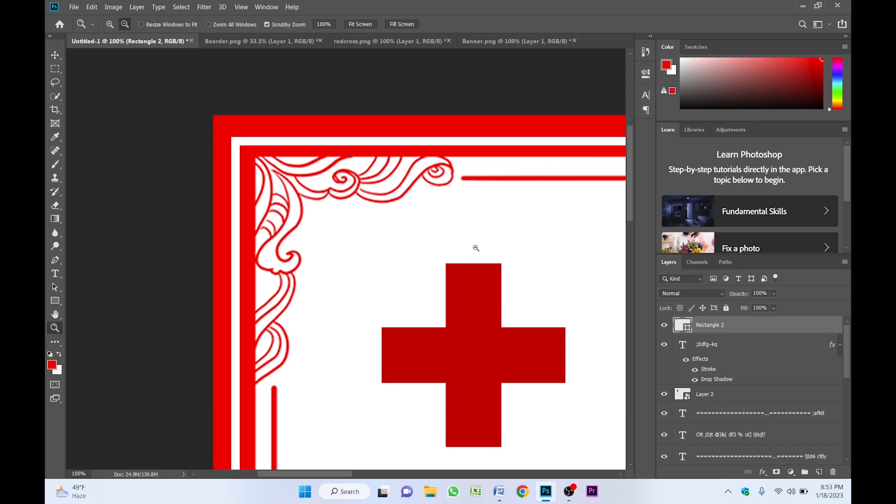
click(477, 248)
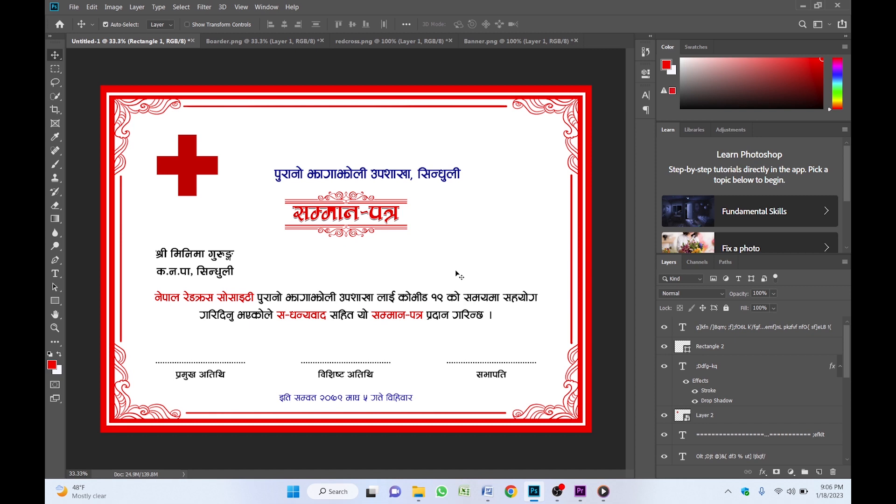
- Bring the नेपाल रेडक्रस सोसाइटी title layer to the top of the layer stack
scroll(789, 362, down, 5)
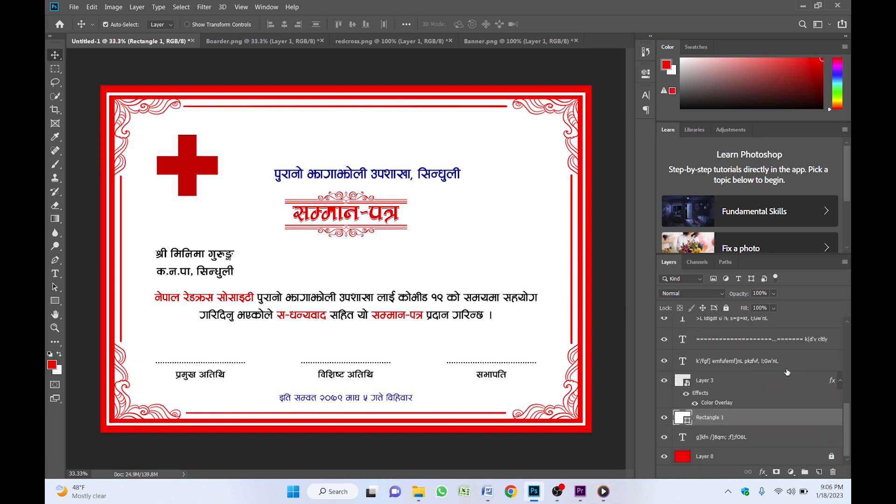
click(732, 437)
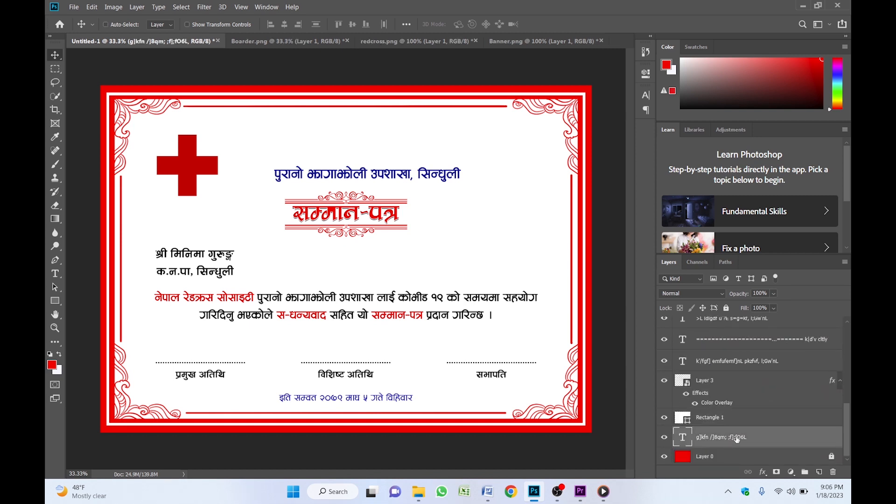
key(ctrl+shift+bracketright)
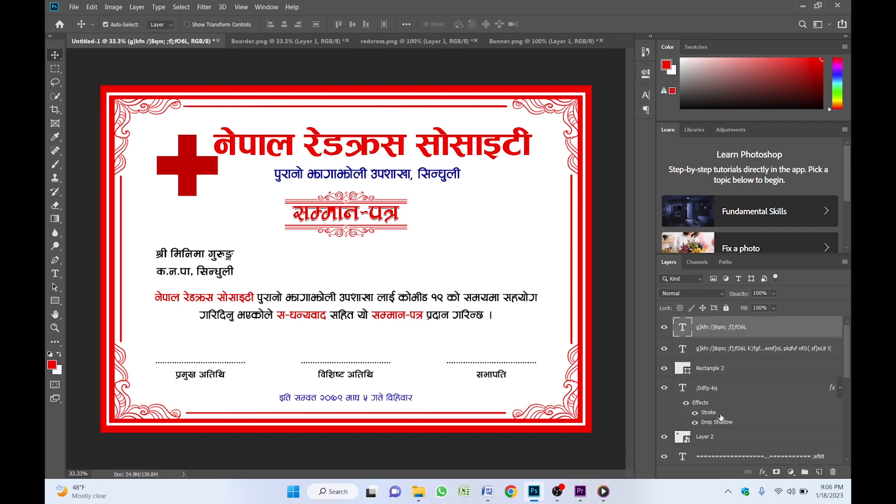
- Duplicate the red cross into the certificate's middle and enlarge the copy to about 45%
click(719, 437)
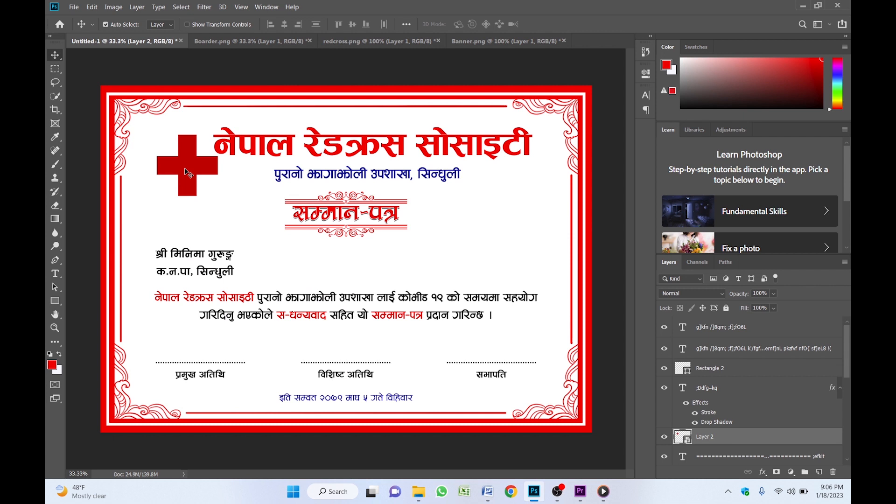
drag(187, 171, 341, 267)
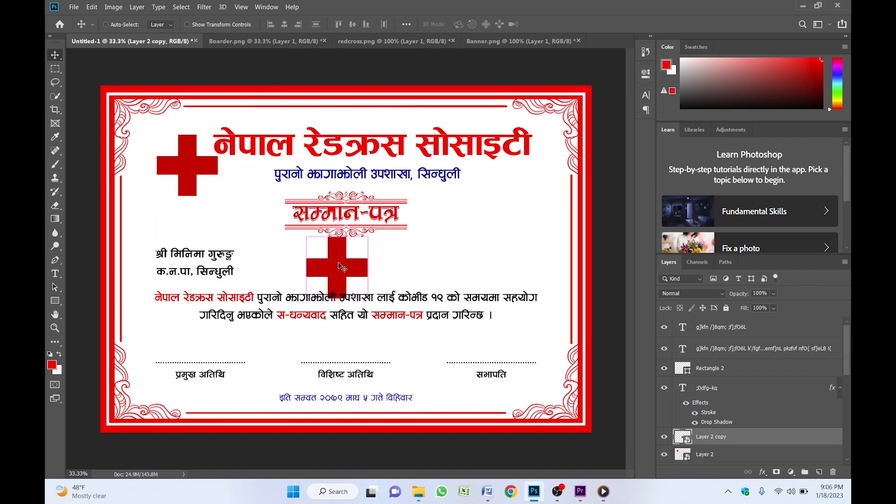
key(ctrl+t)
drag(367, 298, 423, 353)
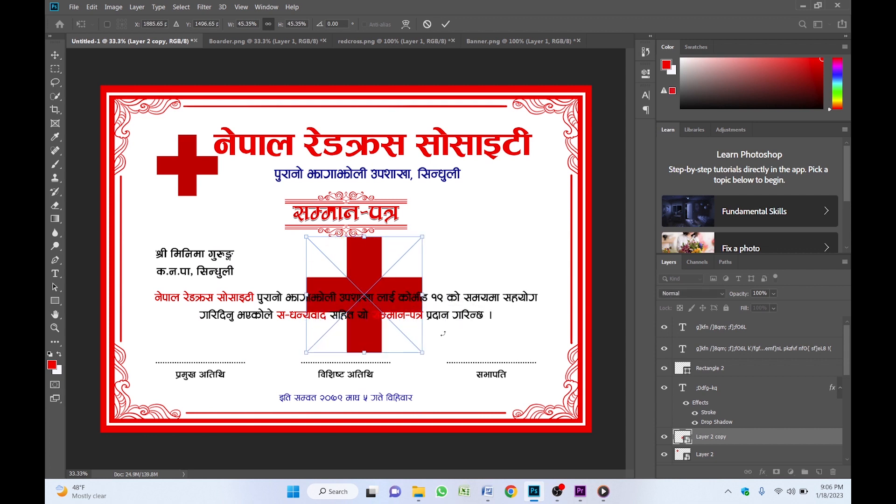
key(Return)
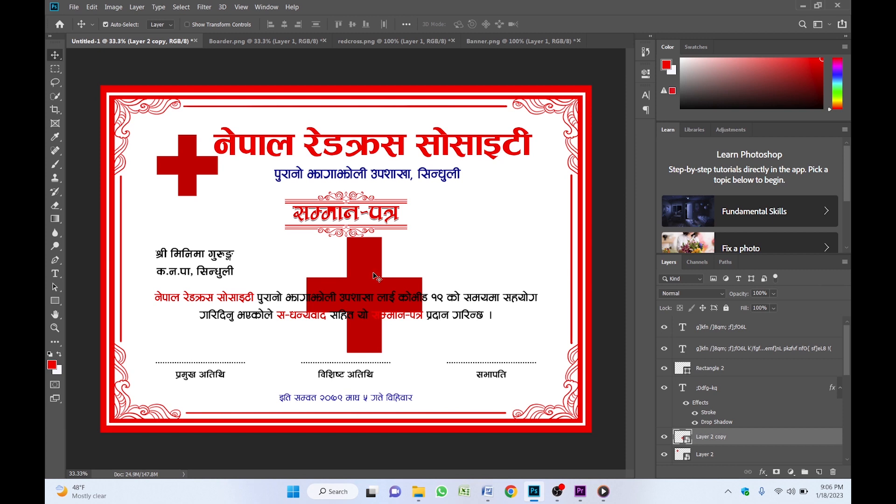
- Centre the large cross on the canvas horizontally and vertically, then nudge it down
key(ctrl+a)
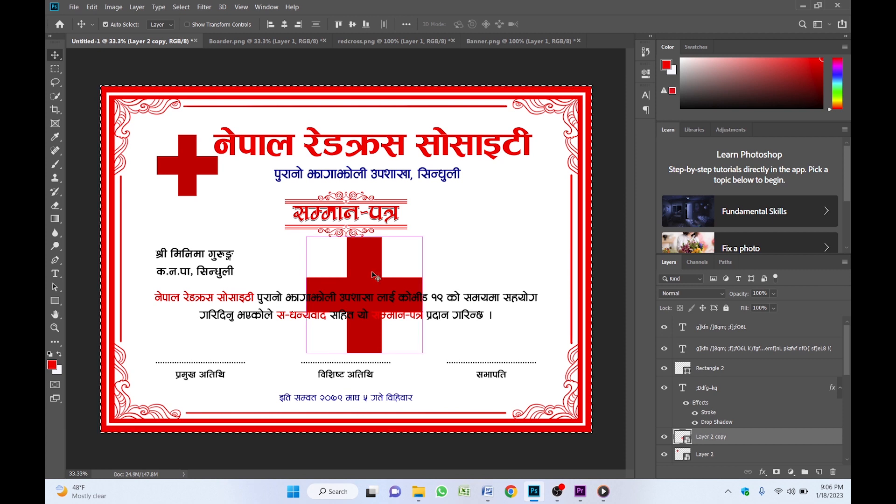
click(284, 24)
click(352, 24)
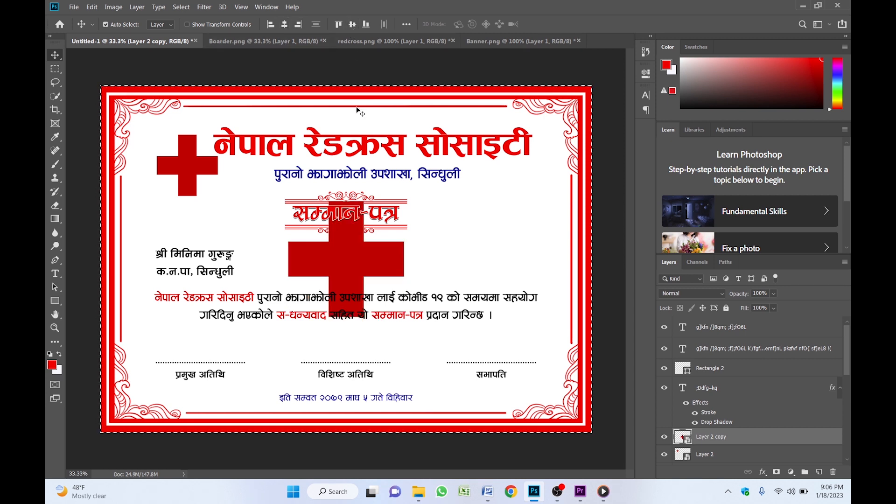
key(ctrl+d)
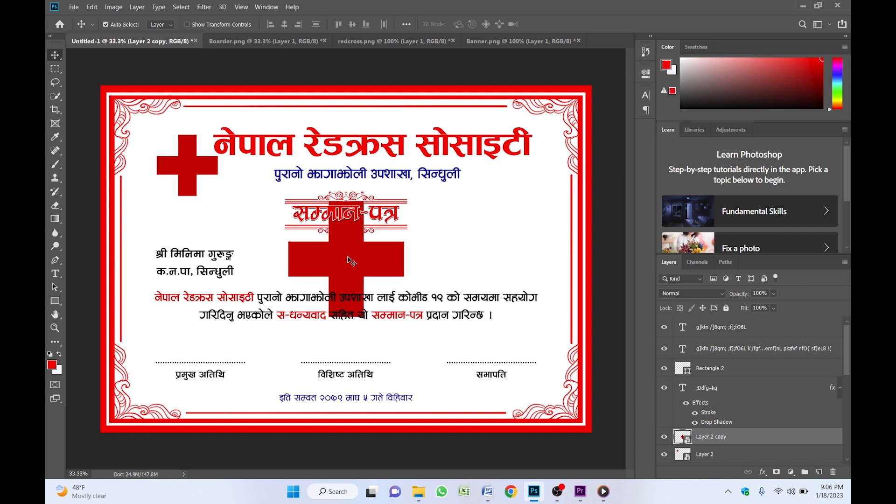
key(shift+Down)
key(shift+Down)
key(shift+Down)
key(shift+Down)
key(shift+Down)
key(shift+Down)
key(shift+Down)
key(shift+Down)
key(shift+Down)
key(shift+Down)
key(shift+Down)
key(shift+Down)
key(shift+Down)
key(shift+Down)
key(shift+Down)
key(shift+Down)
key(shift+Down)
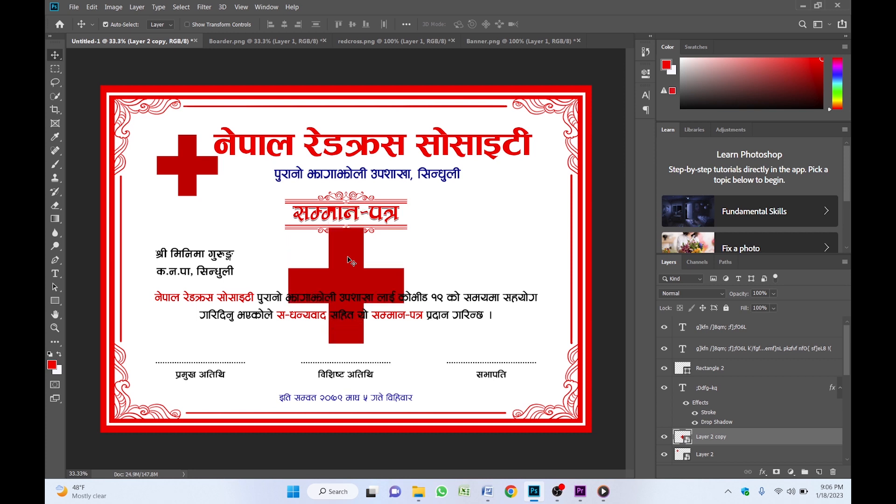
key(shift+Down)
key(shift+Down)
key(shift+Down)
key(shift+Down)
key(shift+Down)
key(shift+Down)
key(shift+Down)
key(shift+Down)
key(shift+Down)
key(shift+Down)
key(shift+Down)
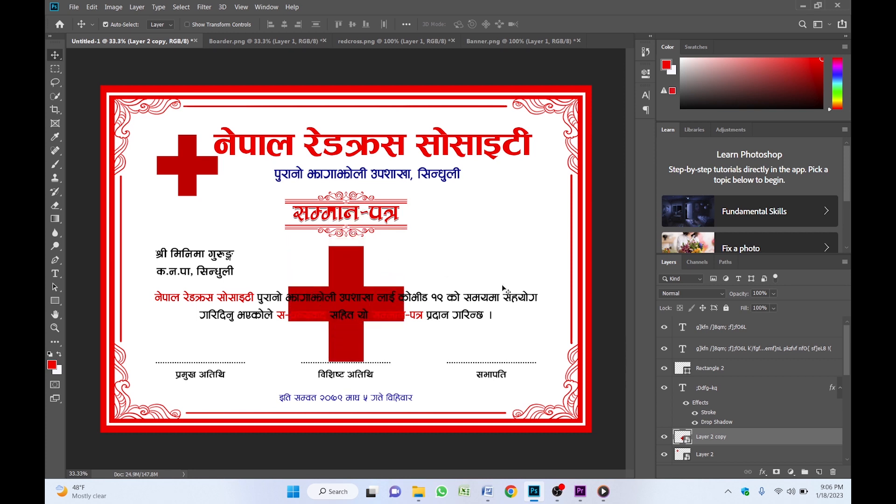
- Move the paragraph text layer up one level and fade the large cross to 10% opacity
click(479, 300)
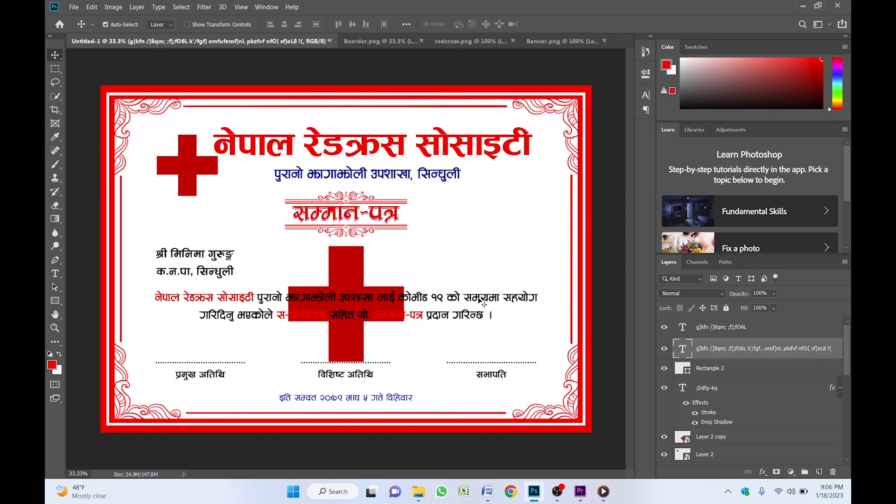
key(ctrl+bracketright)
click(350, 265)
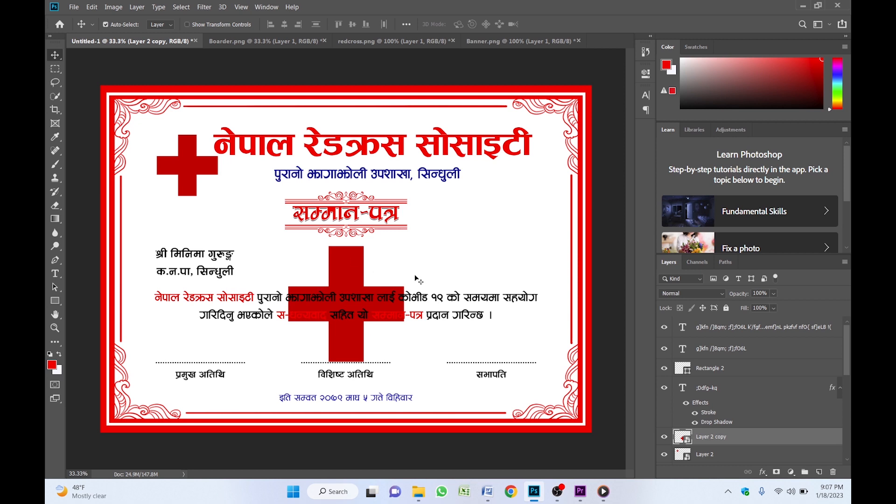
click(757, 293)
text(10)
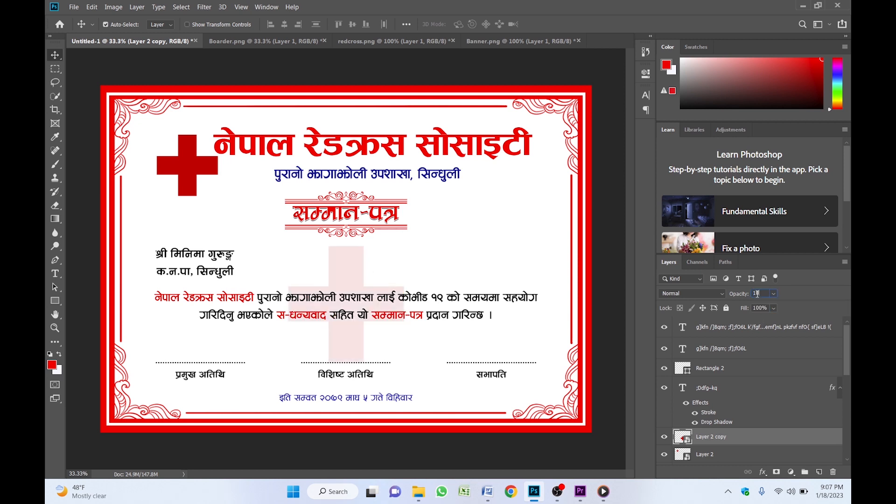
key(Return)
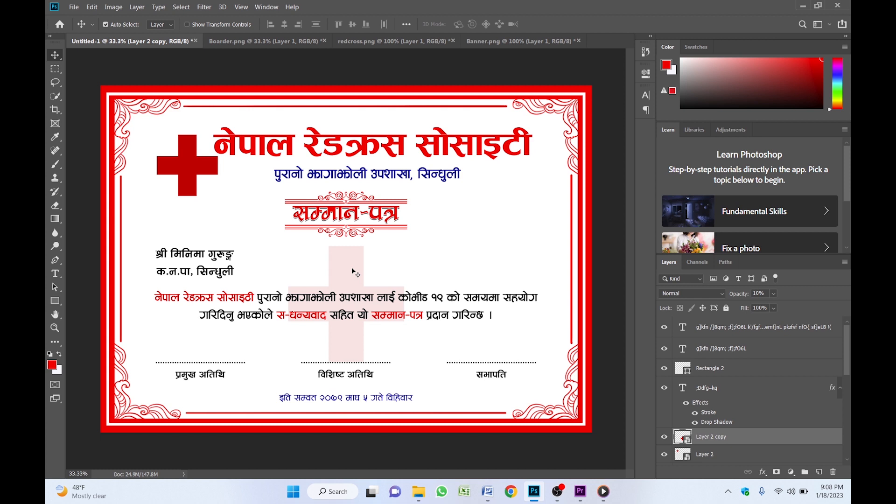